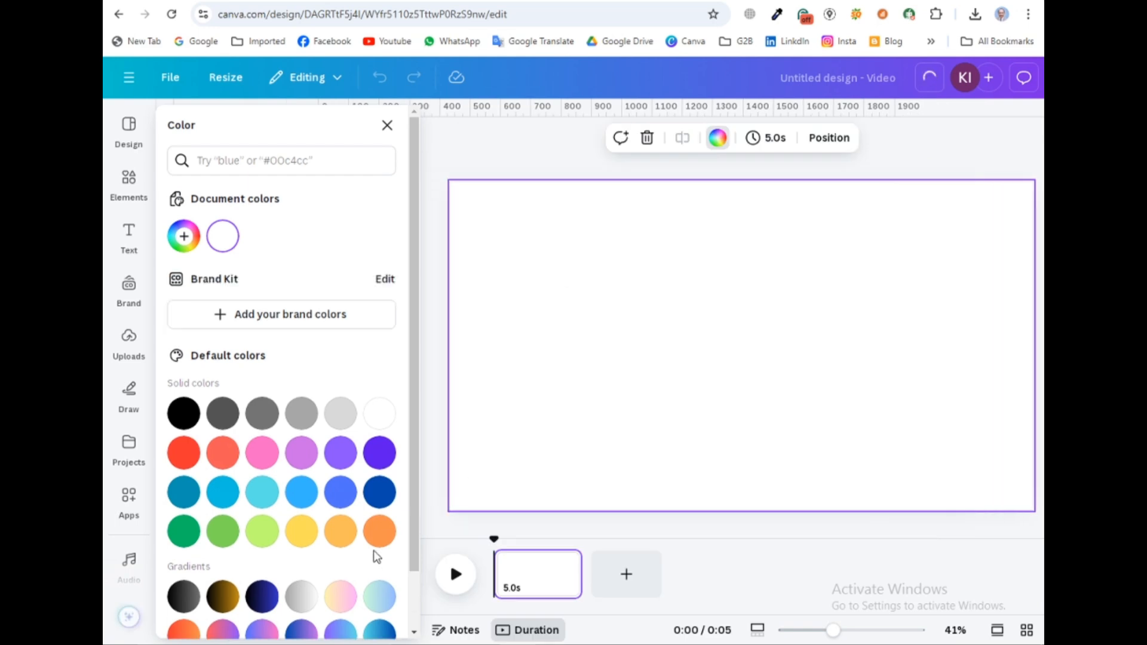
Fill the blank page background with the default turquoise-to-dark-blue gradient.
scroll(361, 604, "down", 1)
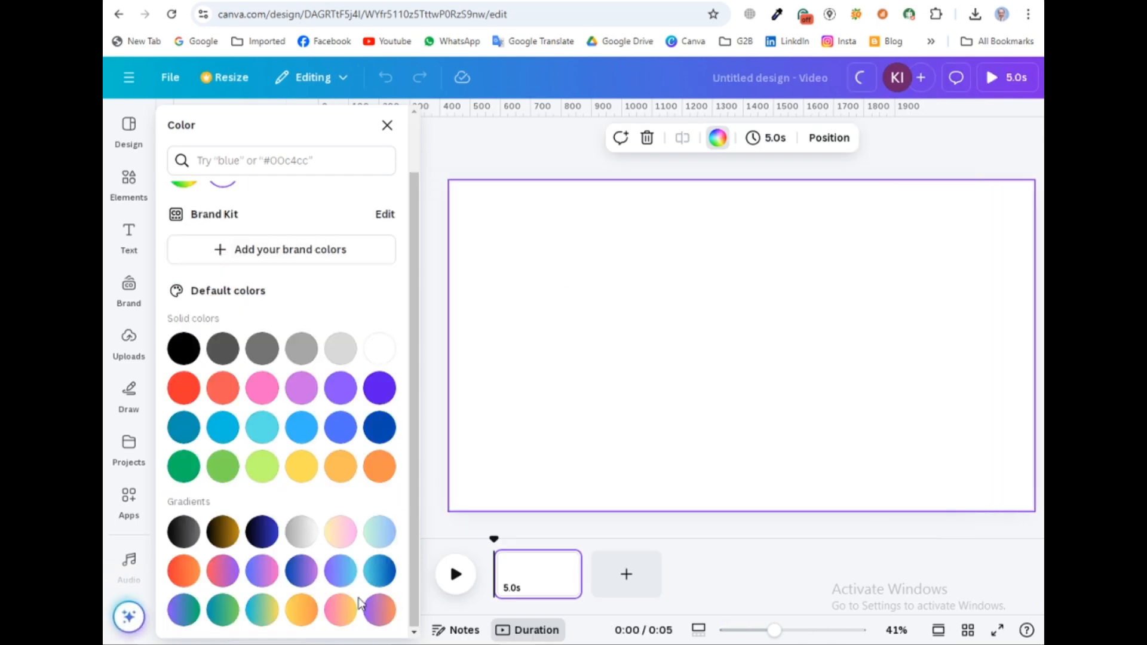
left_click(379, 571)
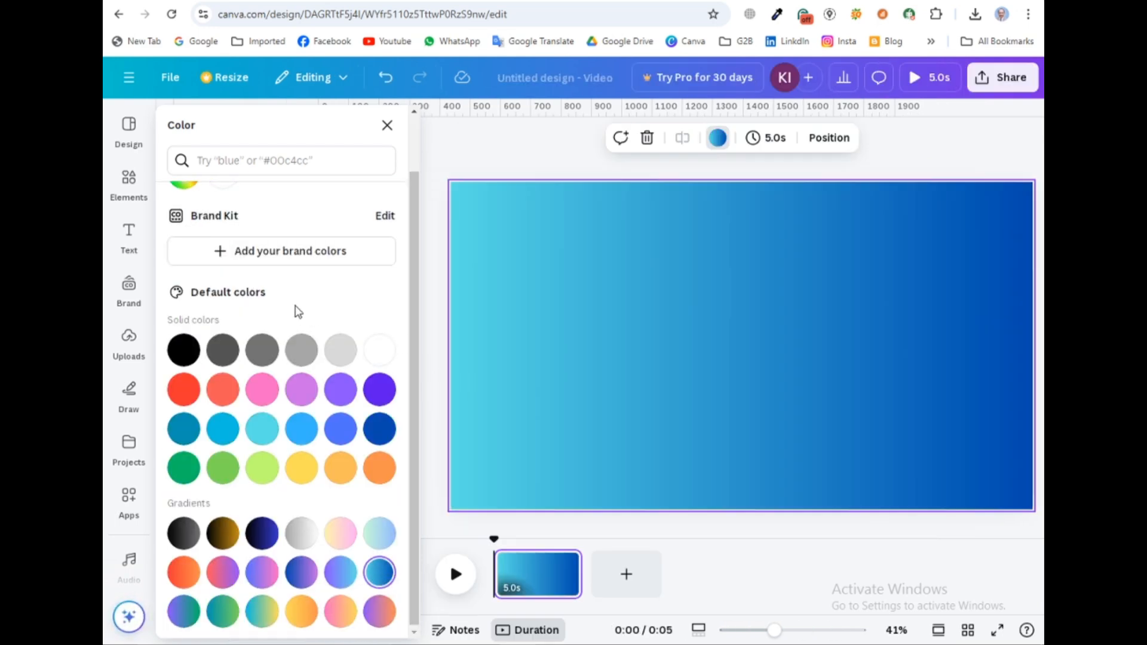
scroll(296, 311, "up", 1)
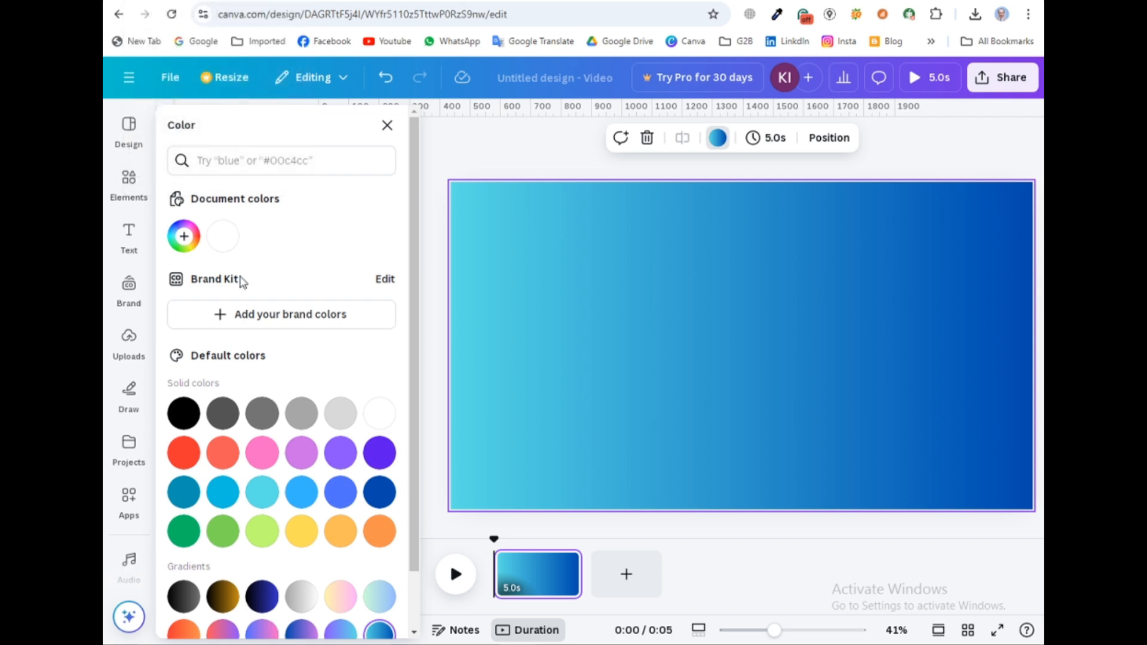
Change the background gradient's second color to bright red #FF0303 and switch its style to the diagonal linear gradient.
left_click(184, 239)
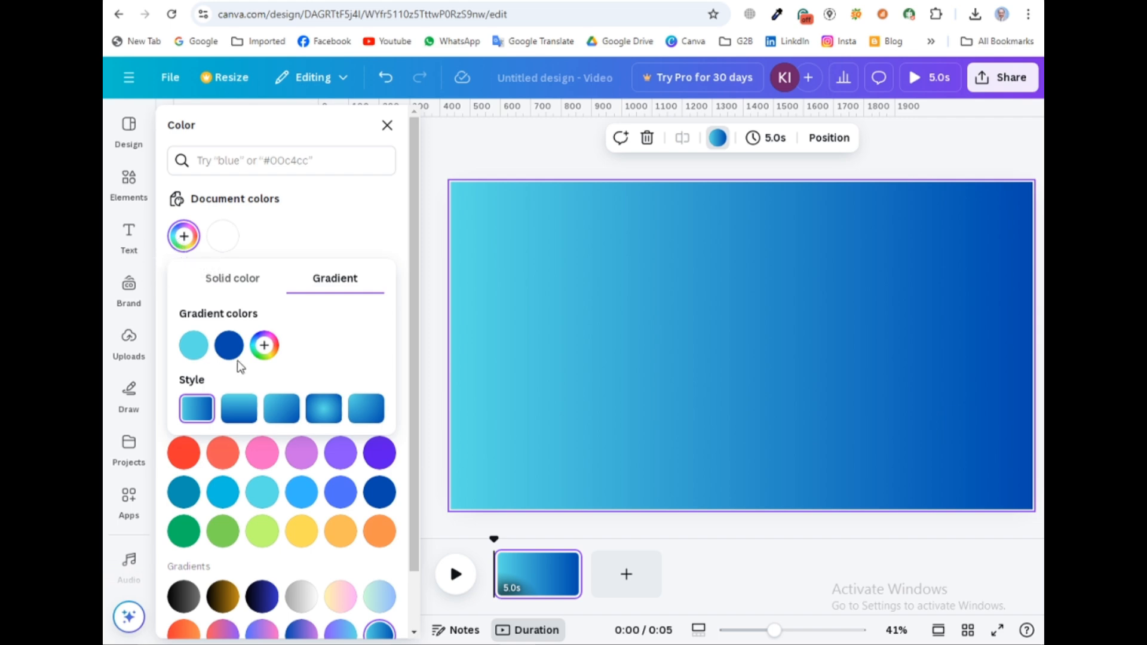
left_click(229, 346)
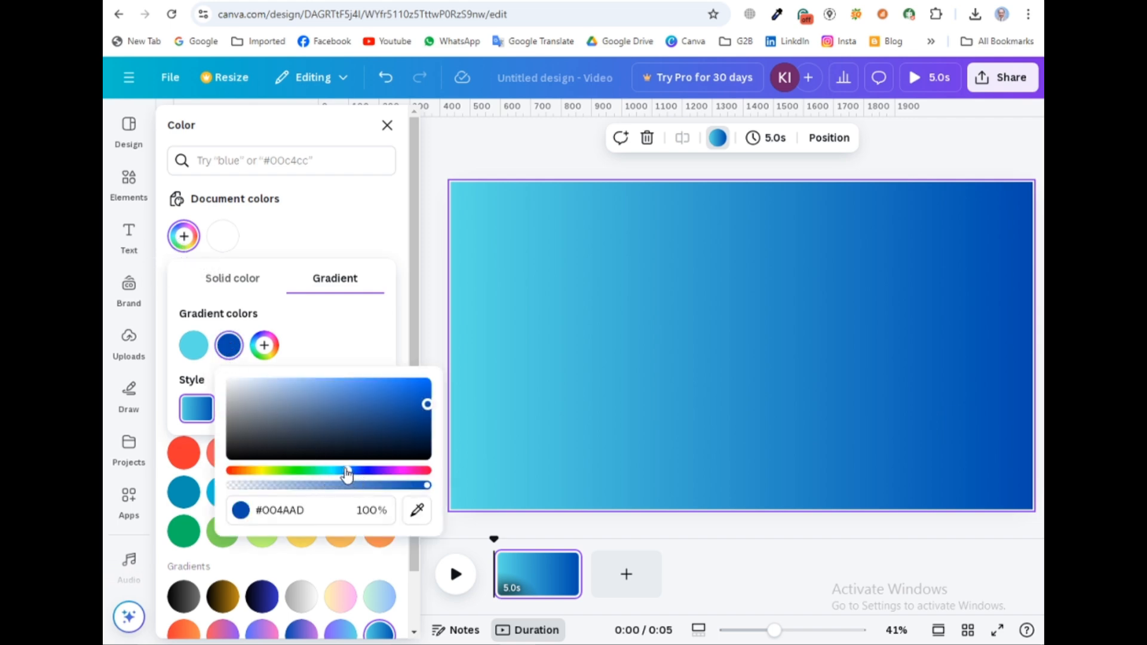
left_click_drag(347, 472, 209, 474)
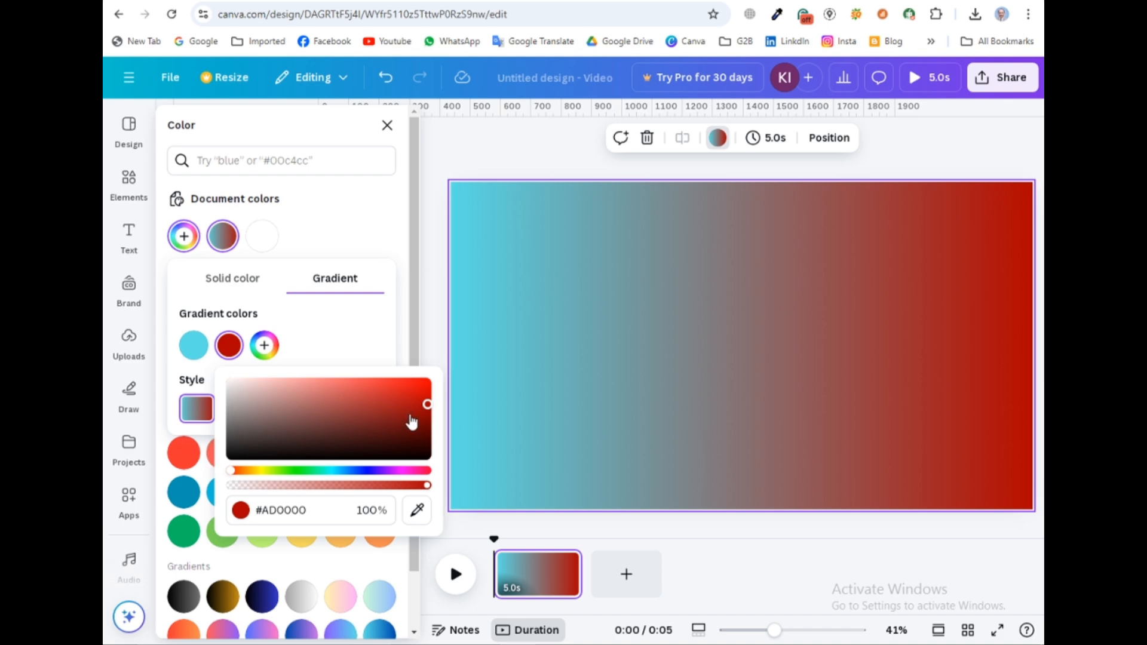
left_click_drag(428, 405, 433, 380)
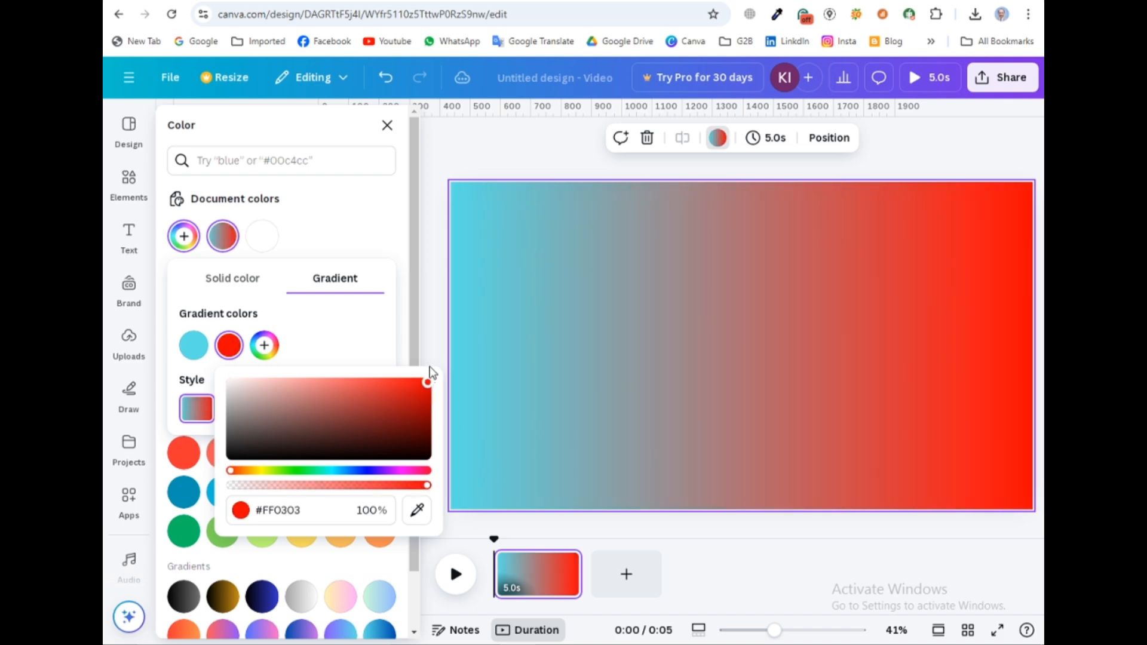
left_click(302, 316)
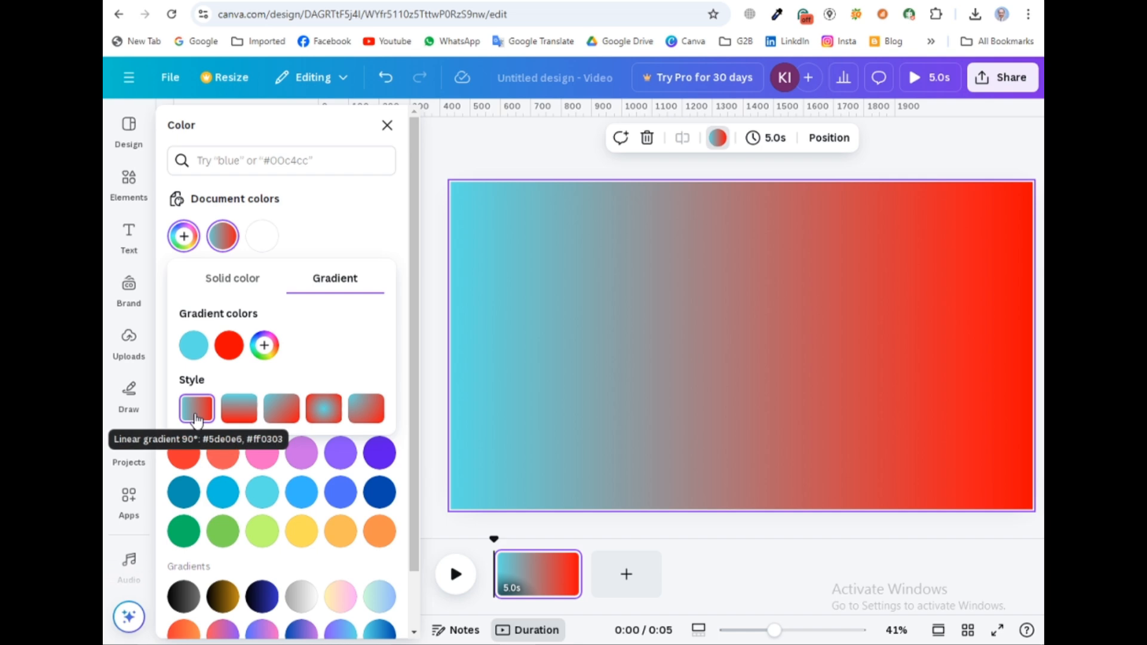
left_click(279, 414)
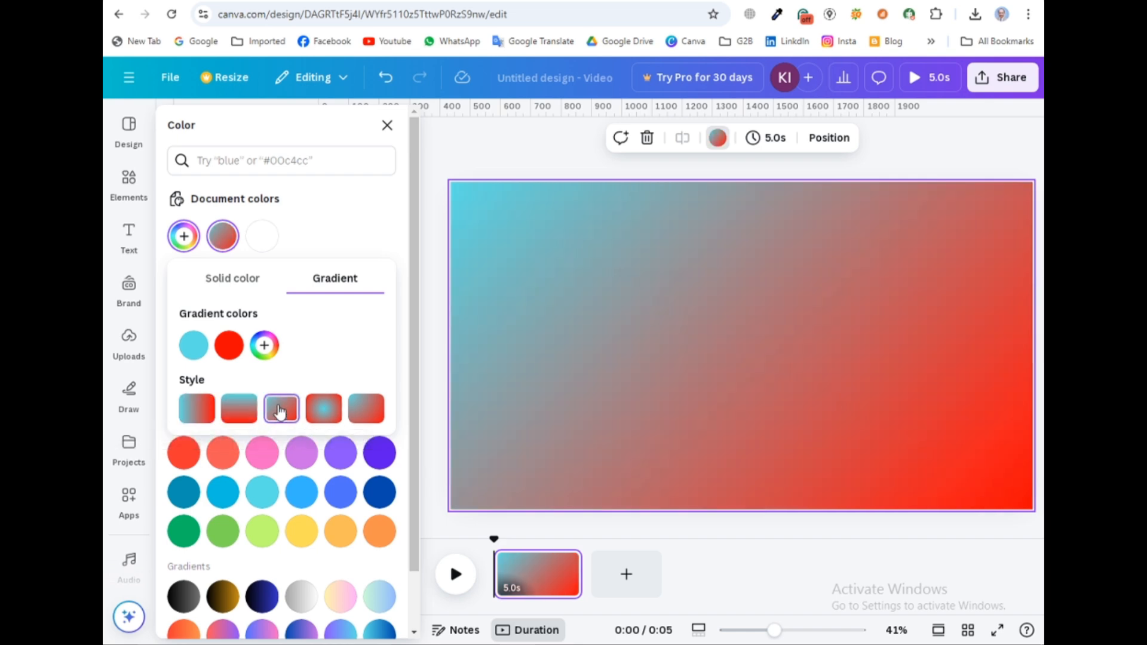
left_click(703, 309)
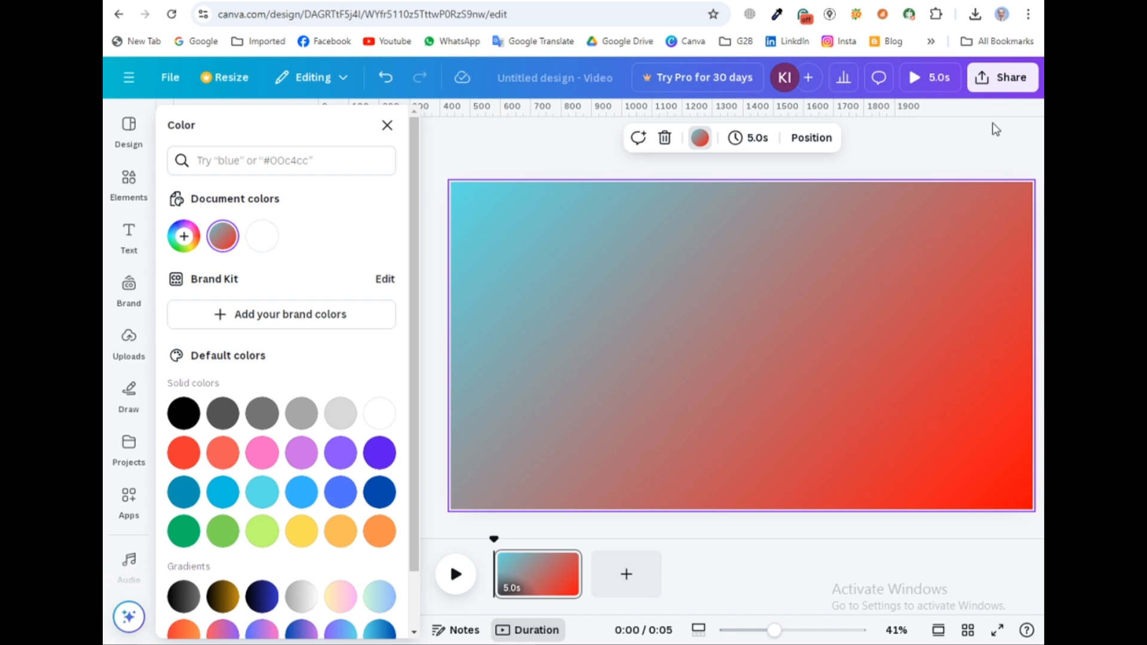
Download the gradient page as a JPG and close the color settings.
left_click(996, 83)
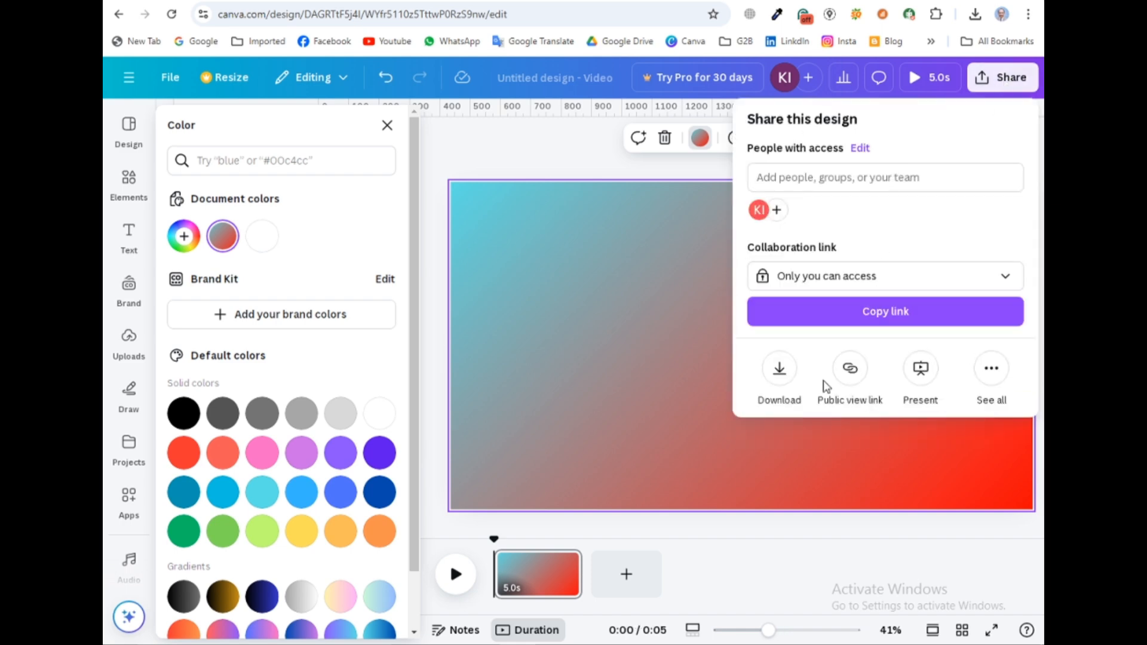
left_click(775, 368)
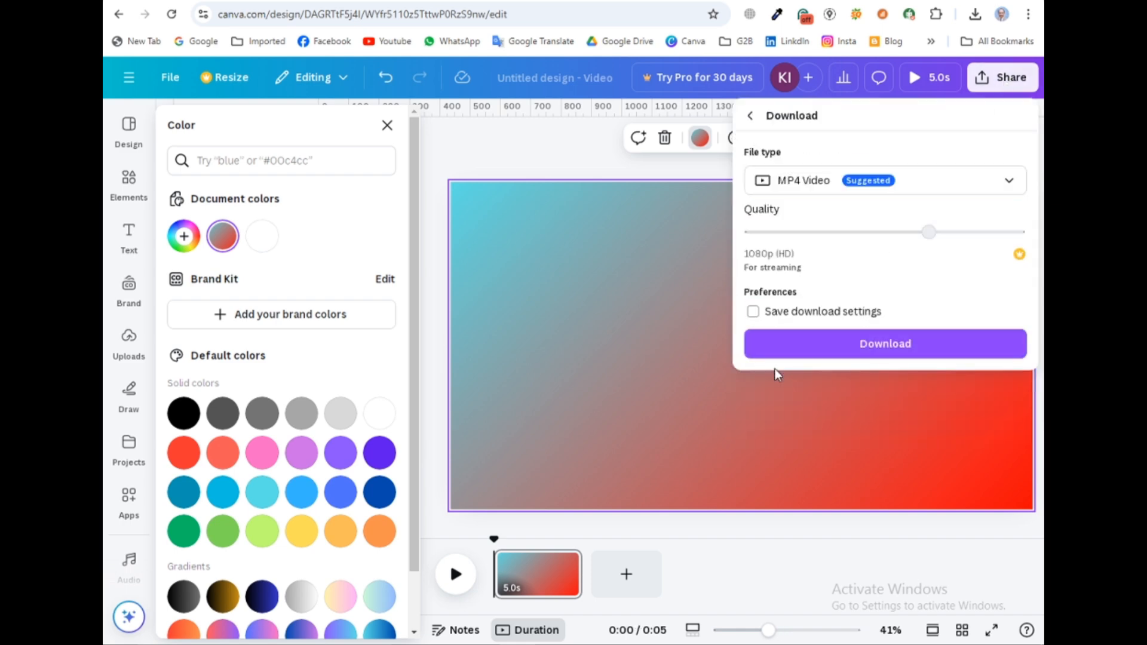
left_click(786, 183)
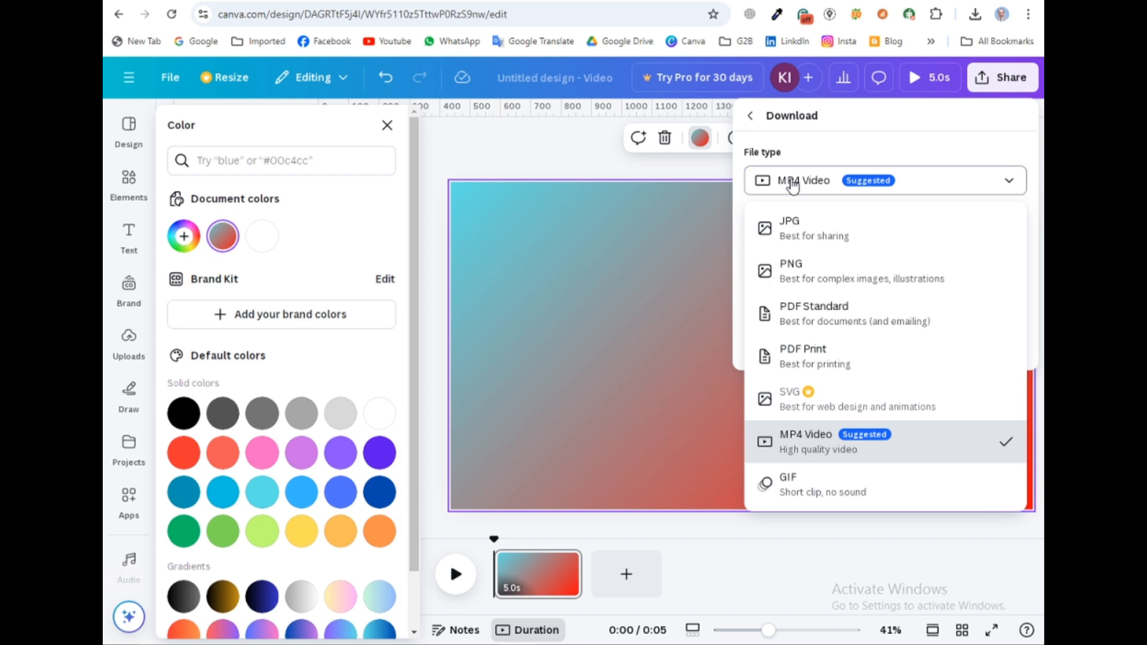
left_click(790, 228)
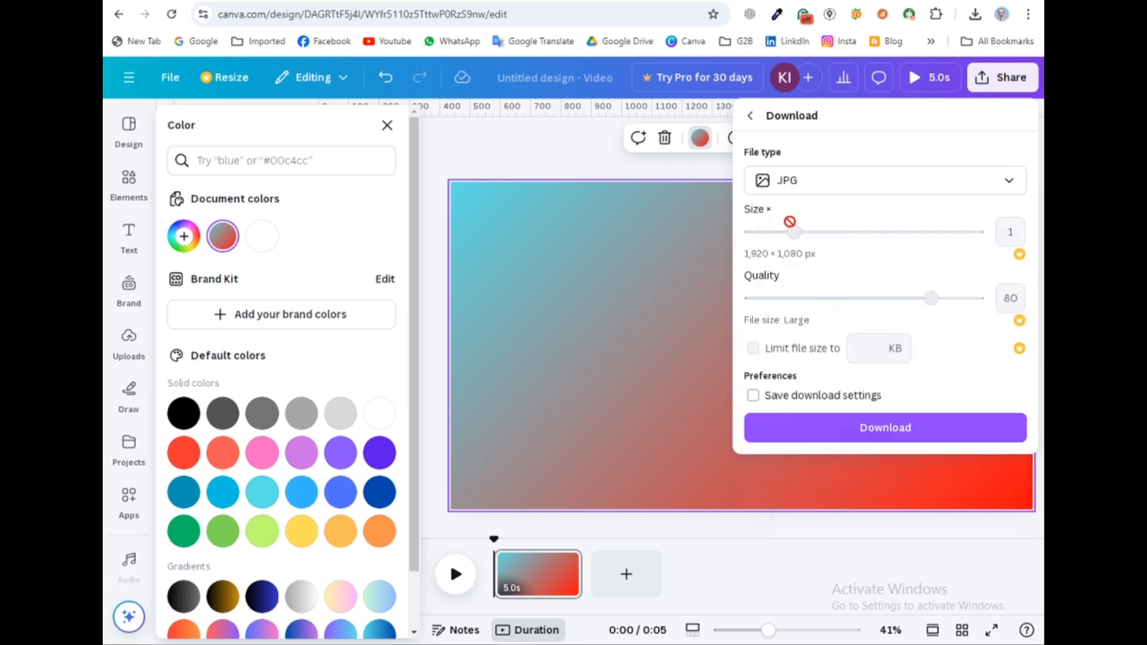
left_click(840, 434)
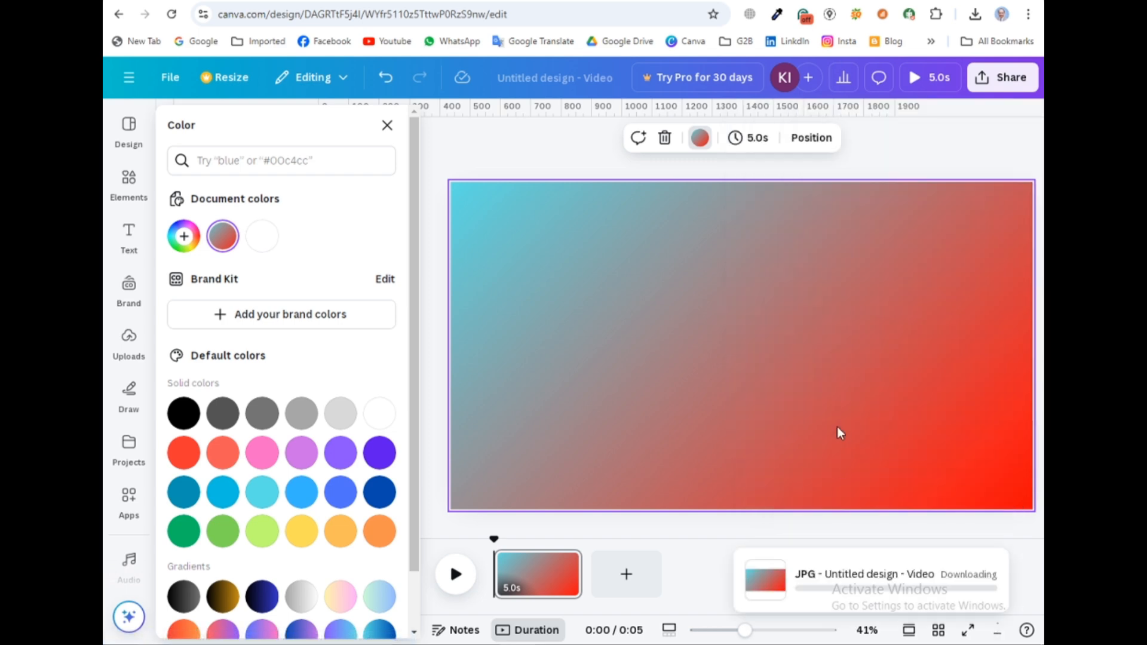
left_click(387, 126)
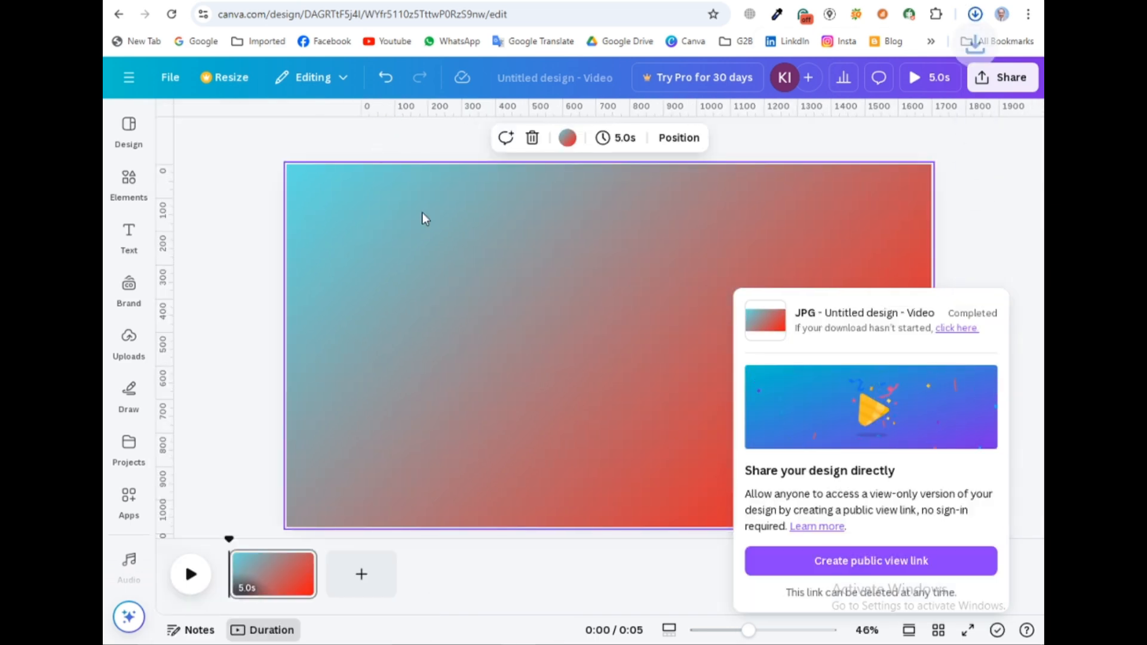
Delete the gradient background and fill the page with the medium gray default solid color.
left_click(409, 326)
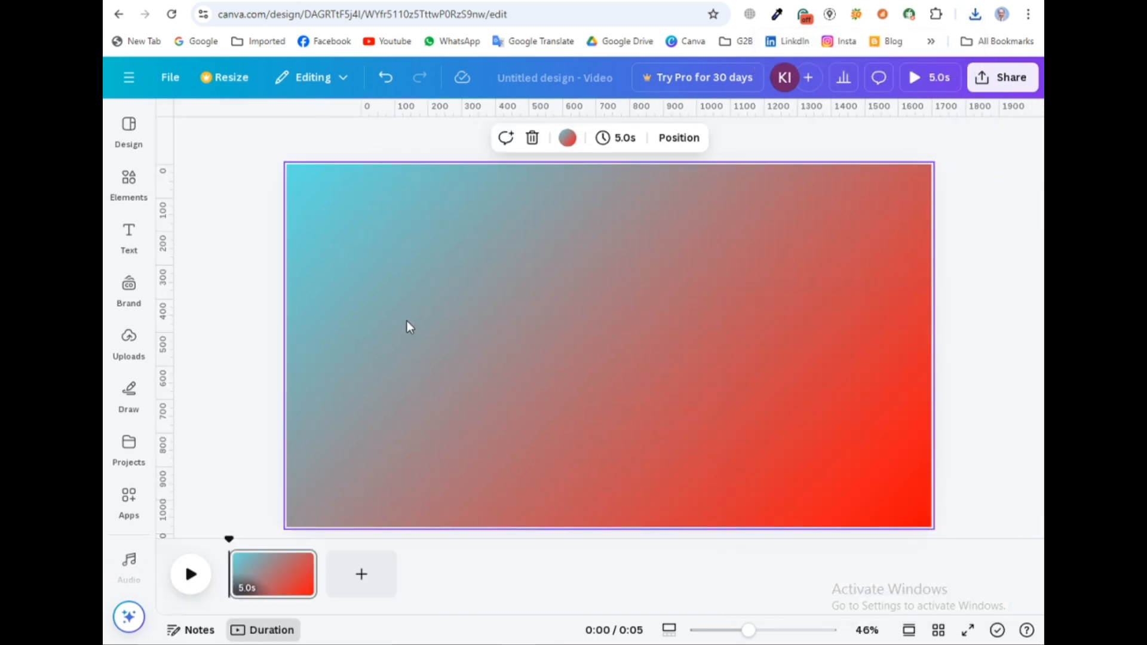
key("Delete")
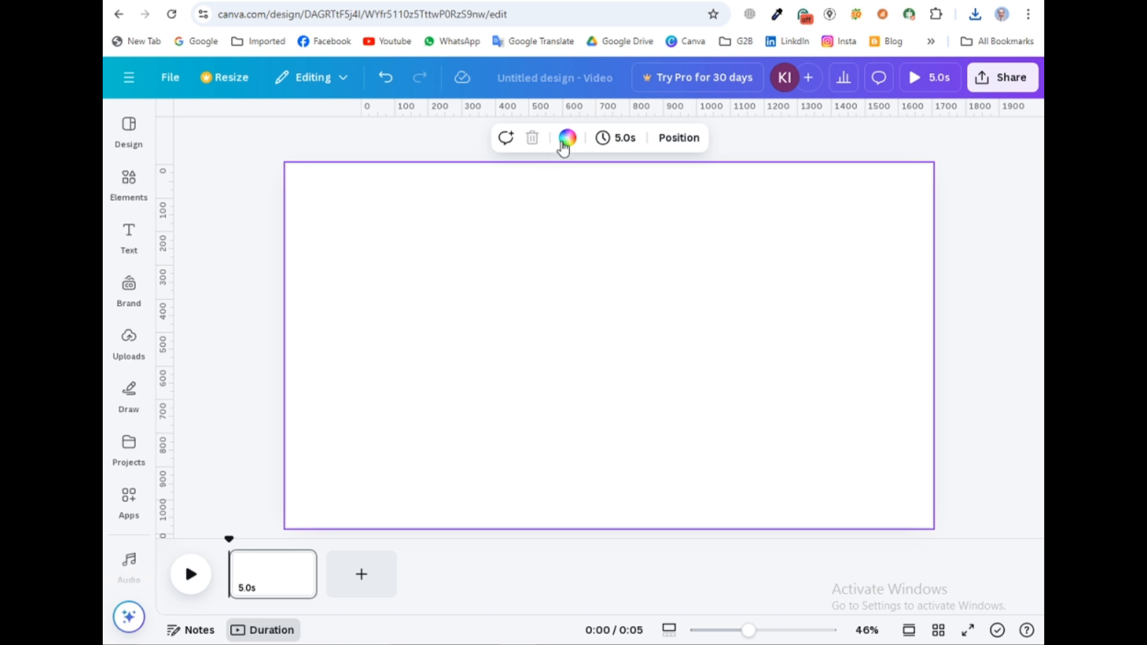
left_click(567, 139)
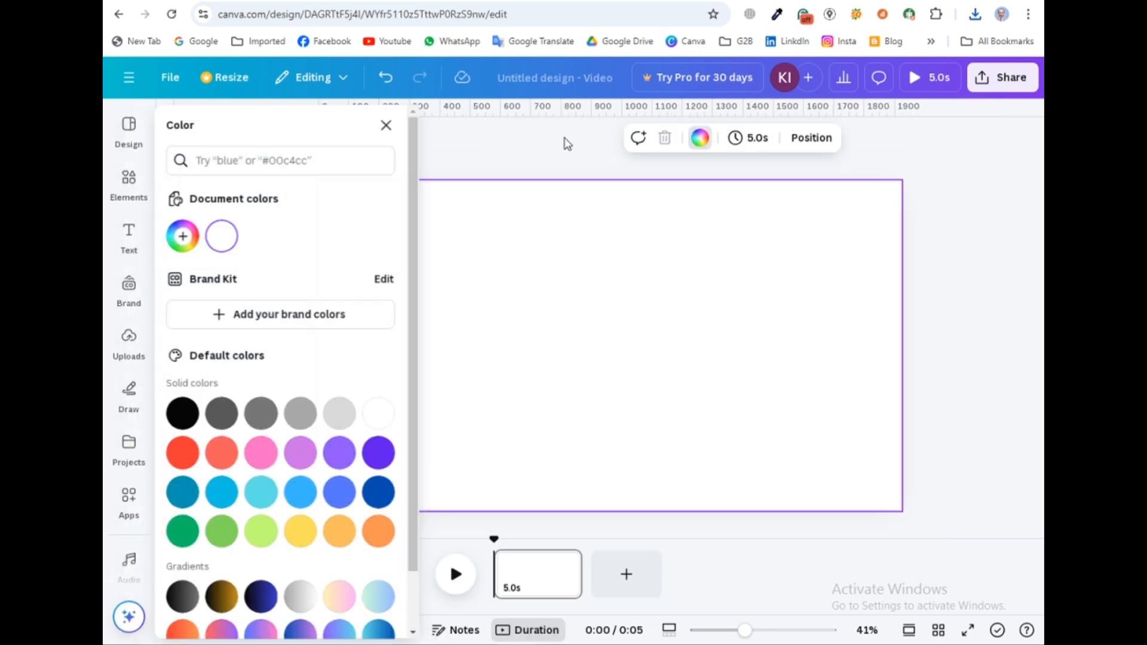
left_click(301, 413)
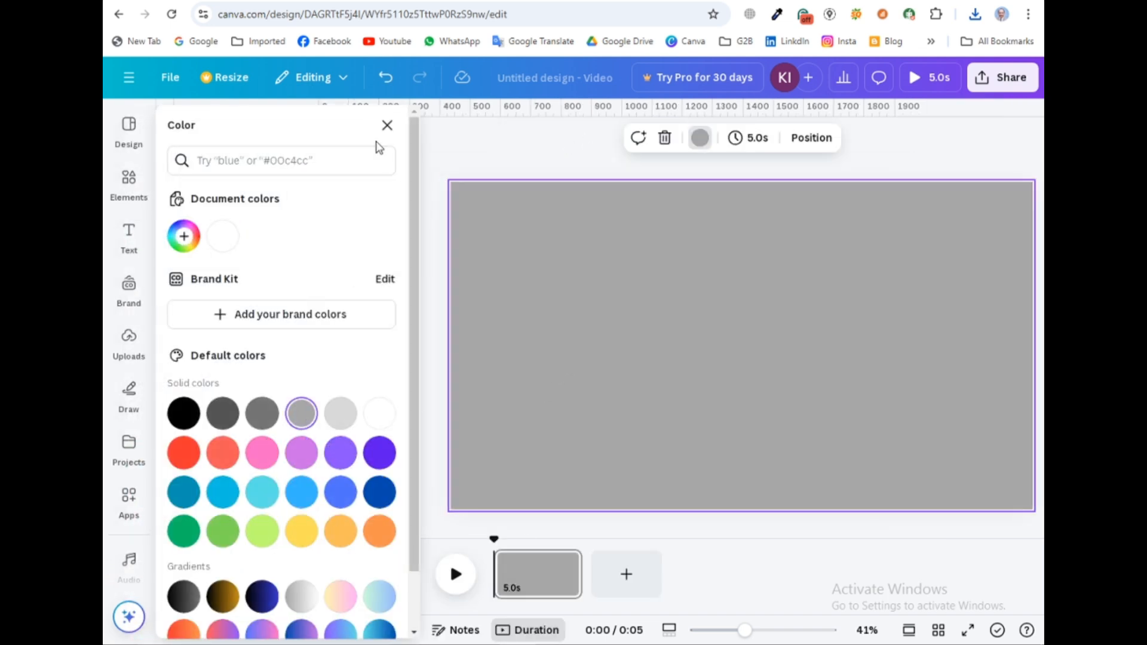
left_click(387, 125)
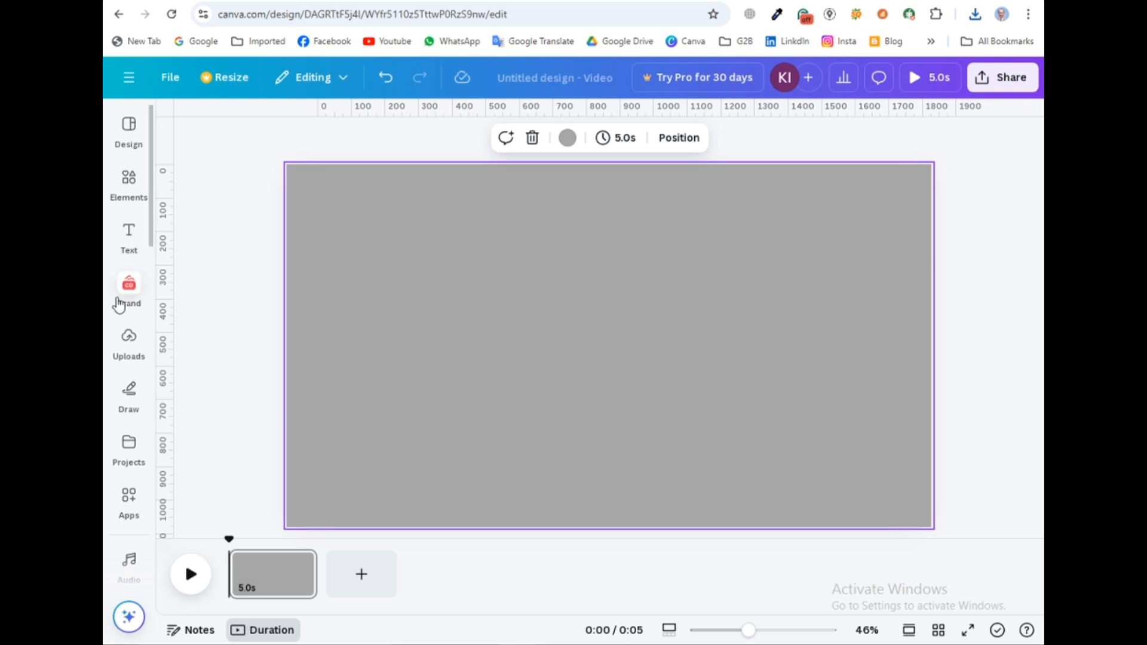
Upload the newly downloaded Untitled design.jpg from the browser's recent downloads and add it to the gray page.
left_click(120, 305)
left_click(128, 341)
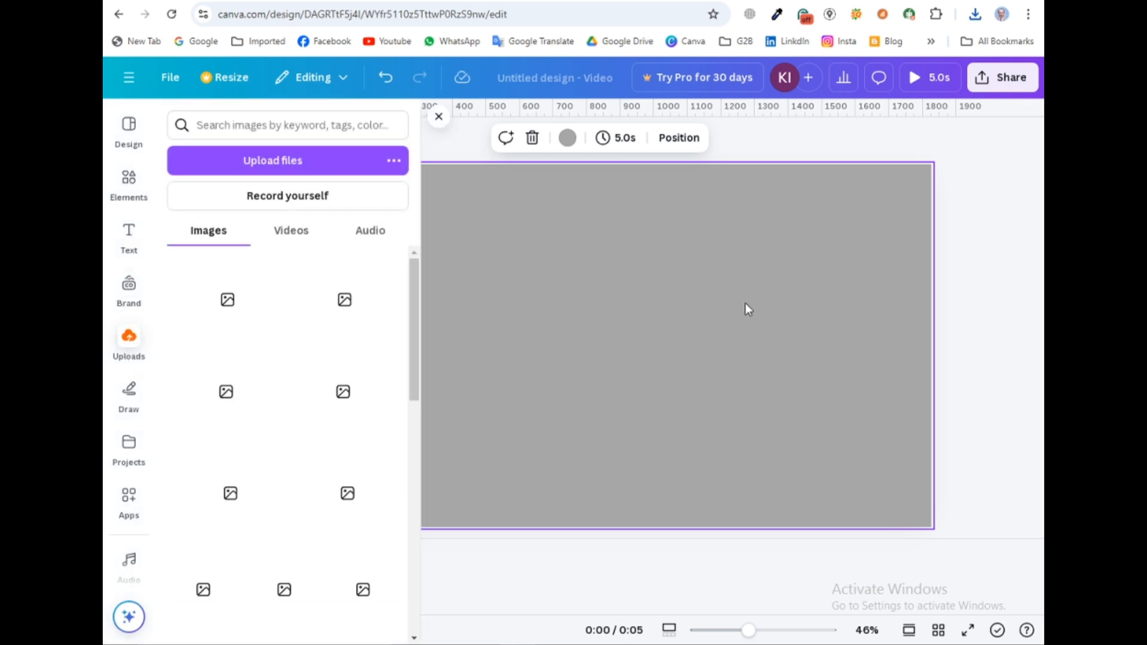
left_click(975, 14)
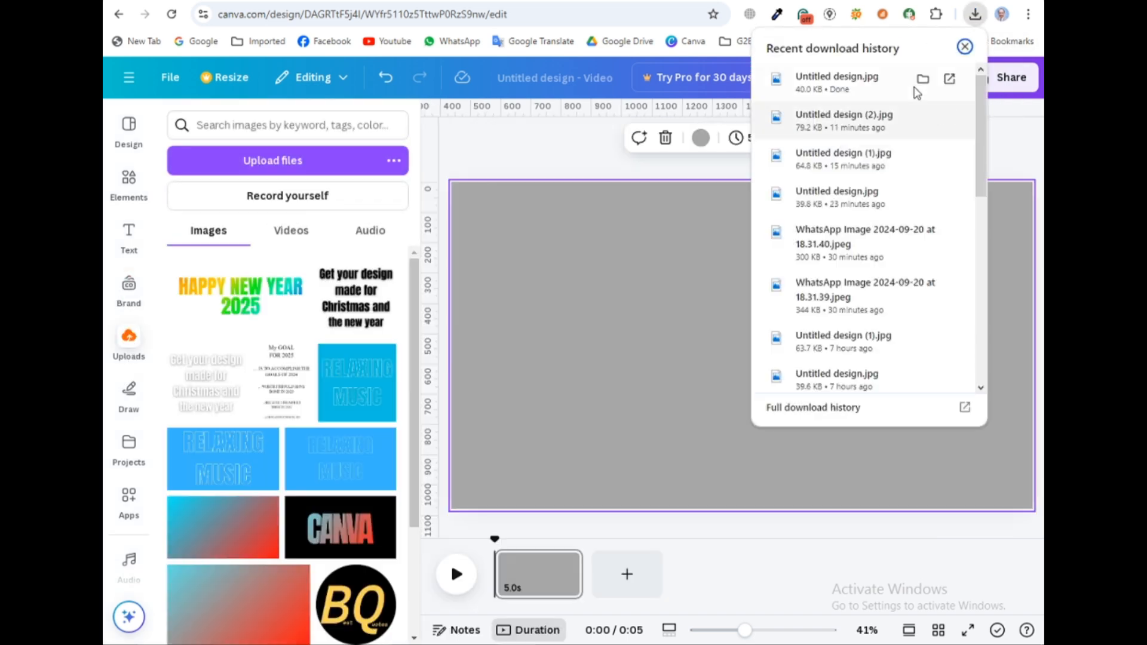
left_click_drag(917, 93, 281, 339)
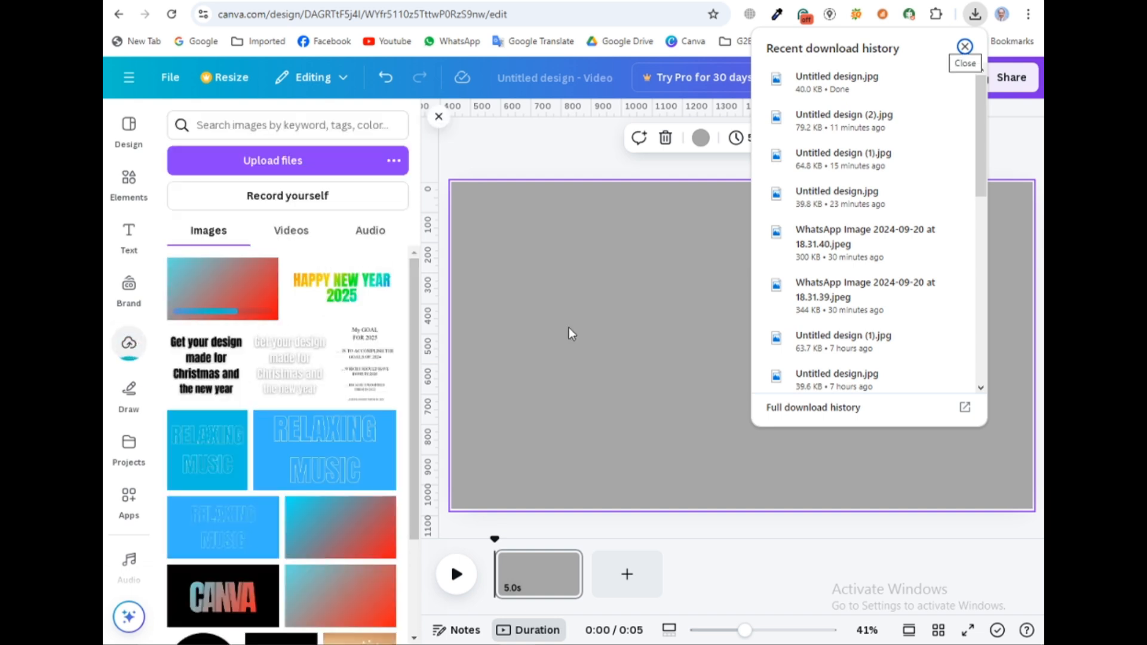
left_click(223, 305)
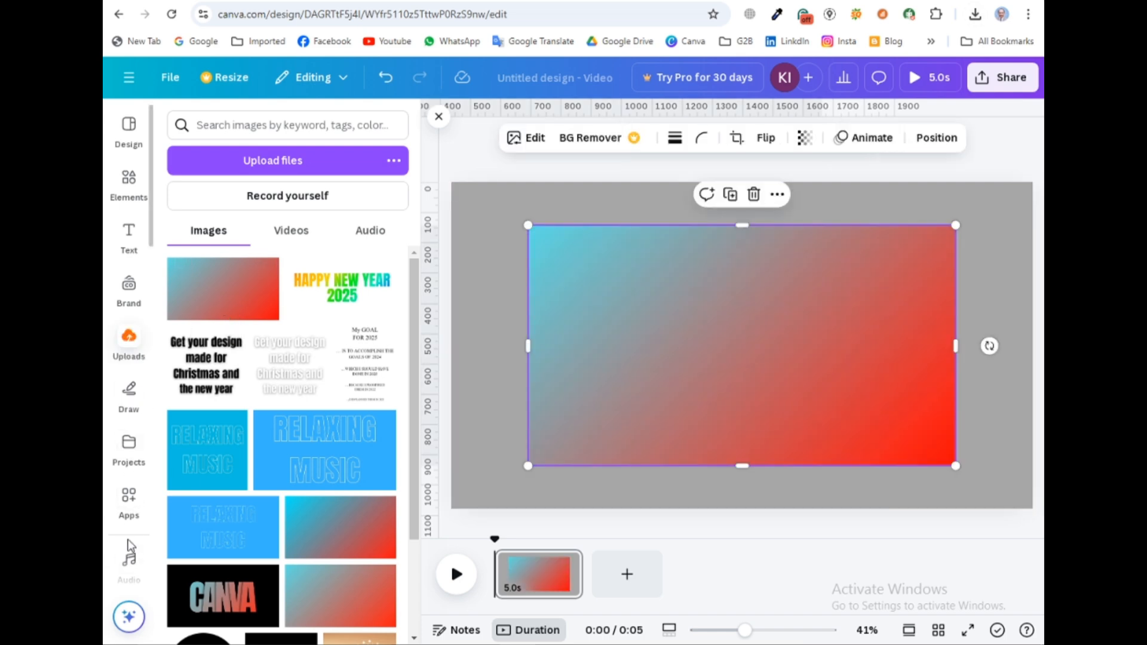
Search the Canva apps for FontFrame and open that app.
left_click(127, 496)
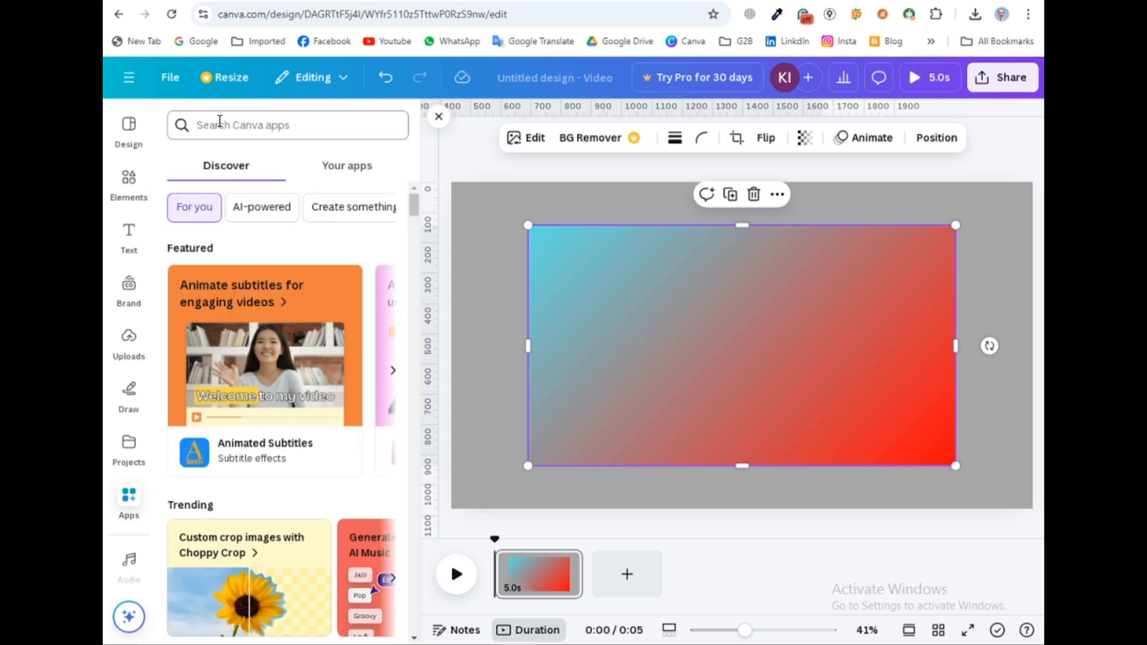
left_click(220, 121)
type("fo")
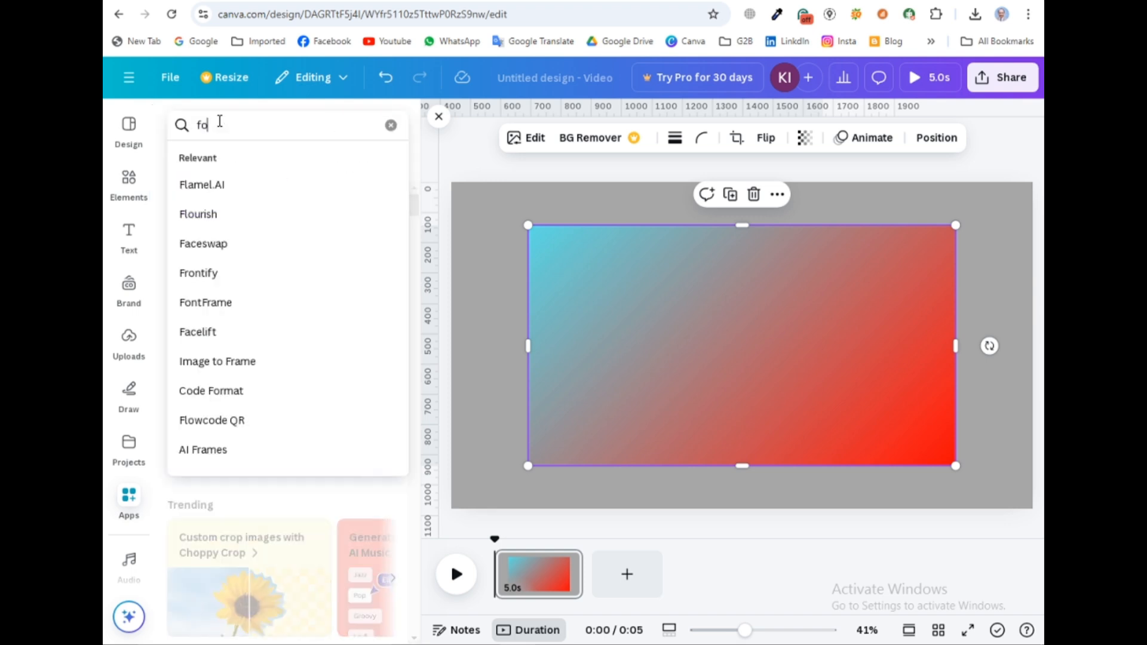
type("ntframe")
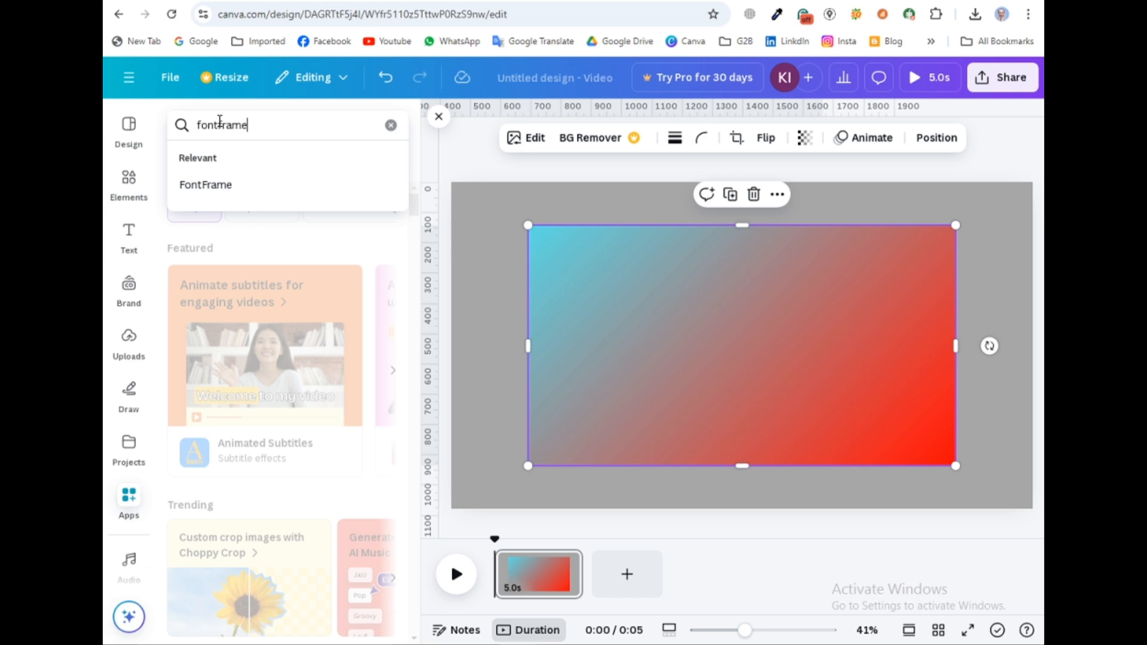
left_click(213, 186)
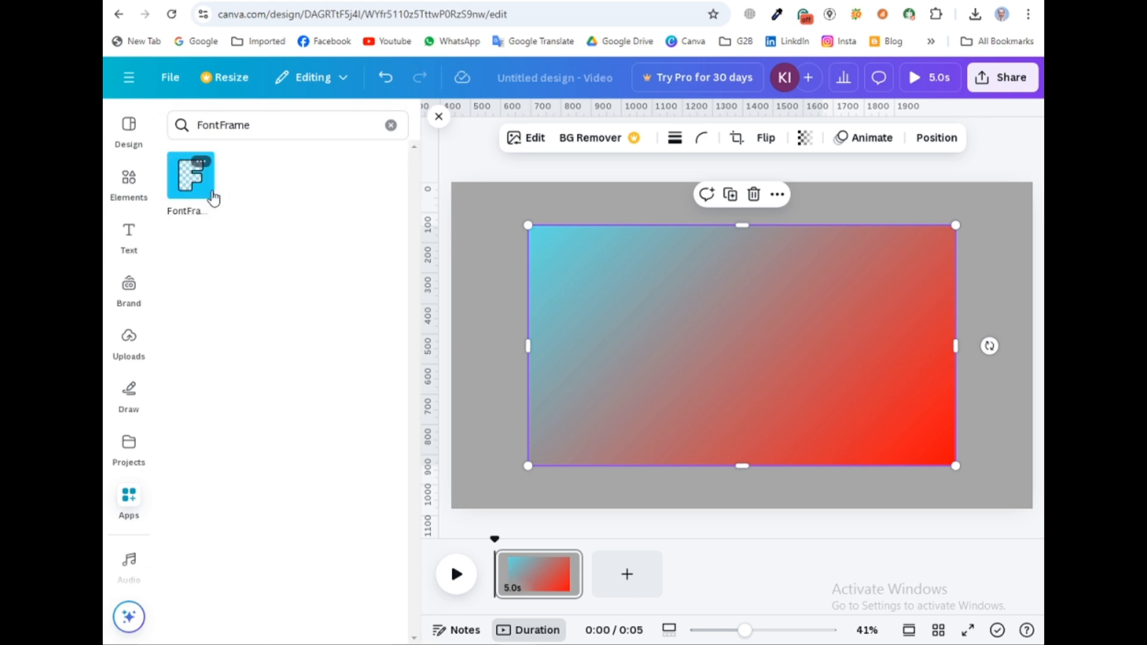
left_click(187, 185)
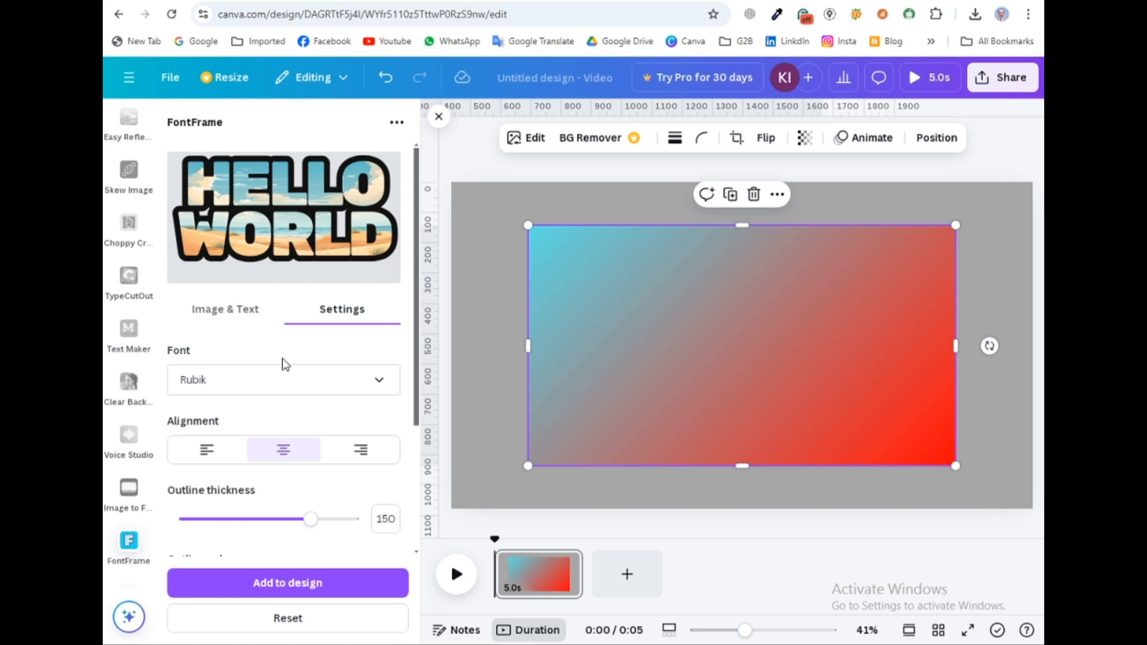
Replace the FontFrame sample text HELLO WORLD with WELCOME.
left_click(207, 312)
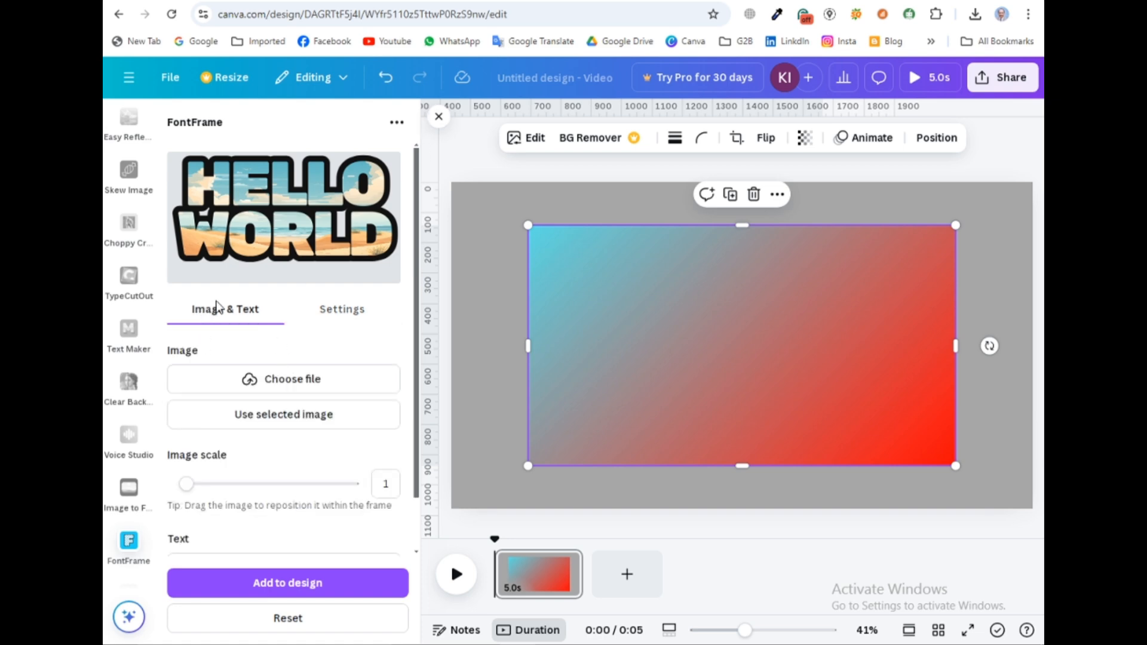
scroll(232, 320, "down", 1)
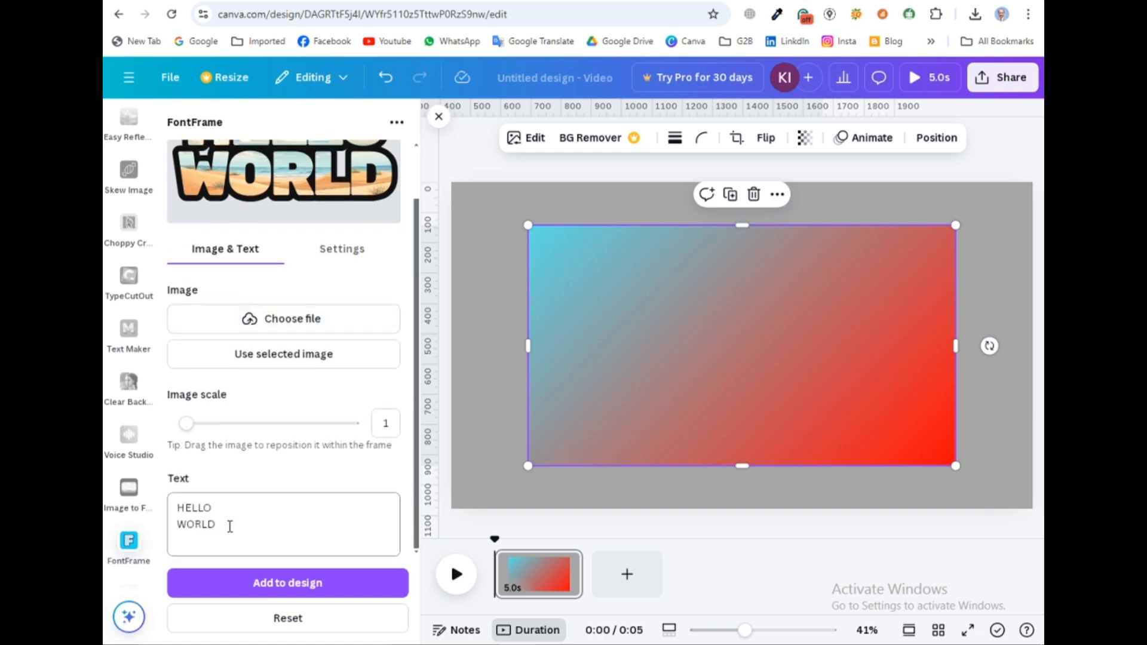
left_click_drag(229, 526, 172, 509)
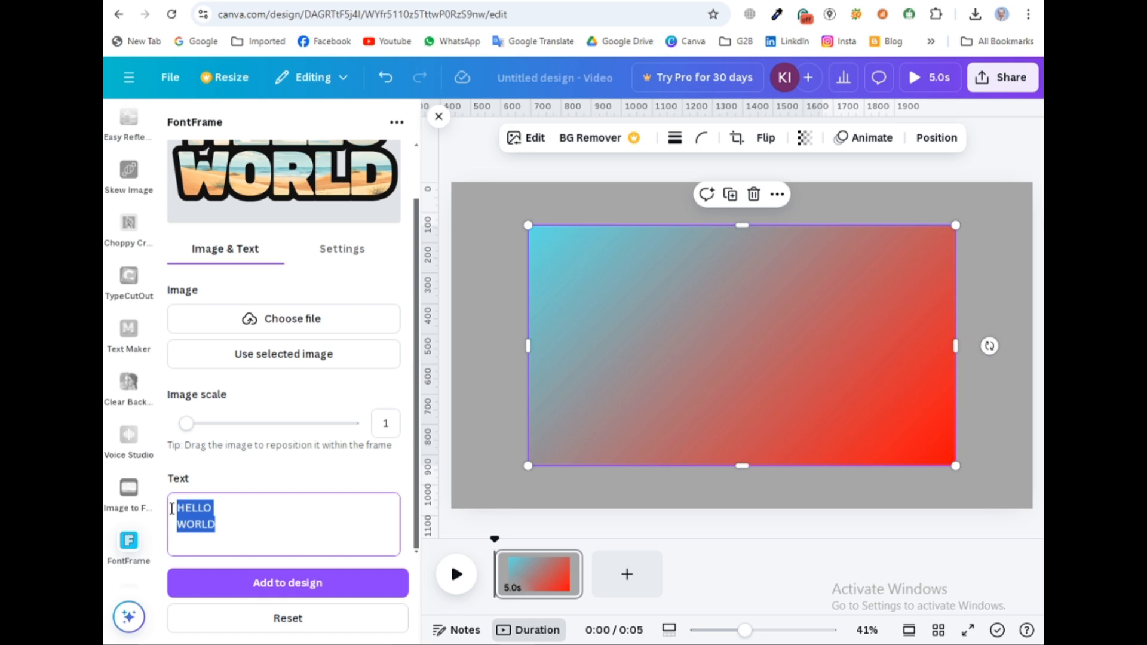
key("BackSpace")
type("WELCOME")
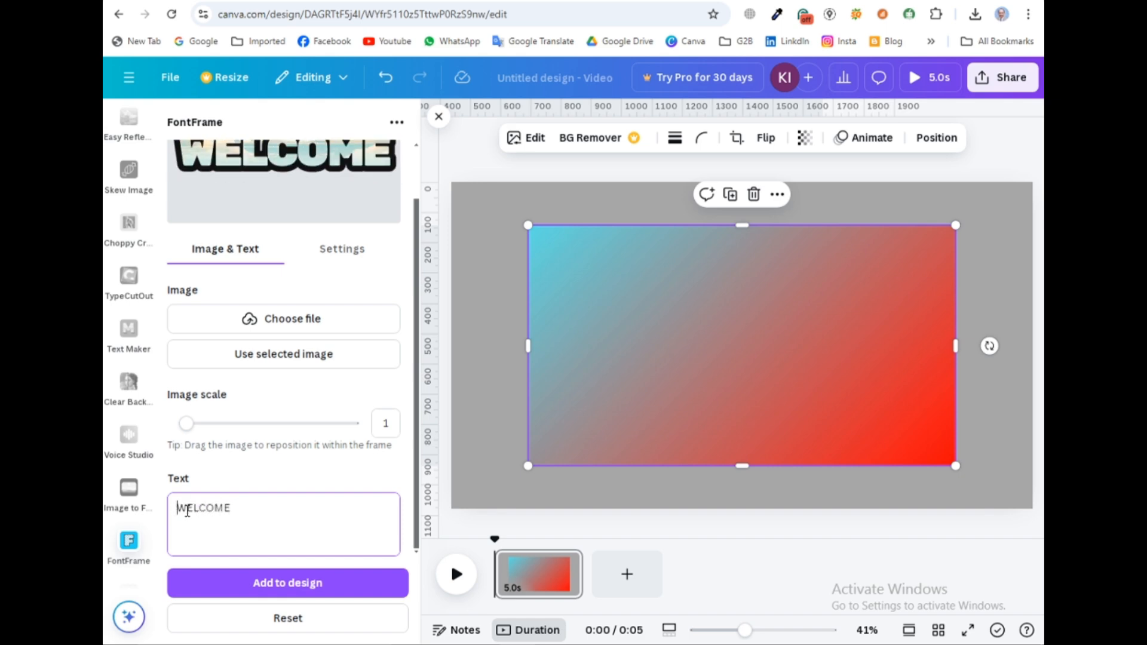
Insert a space between the letters so the text reads W E L C O M E.
key("Right")
key("Right")
key("Right")
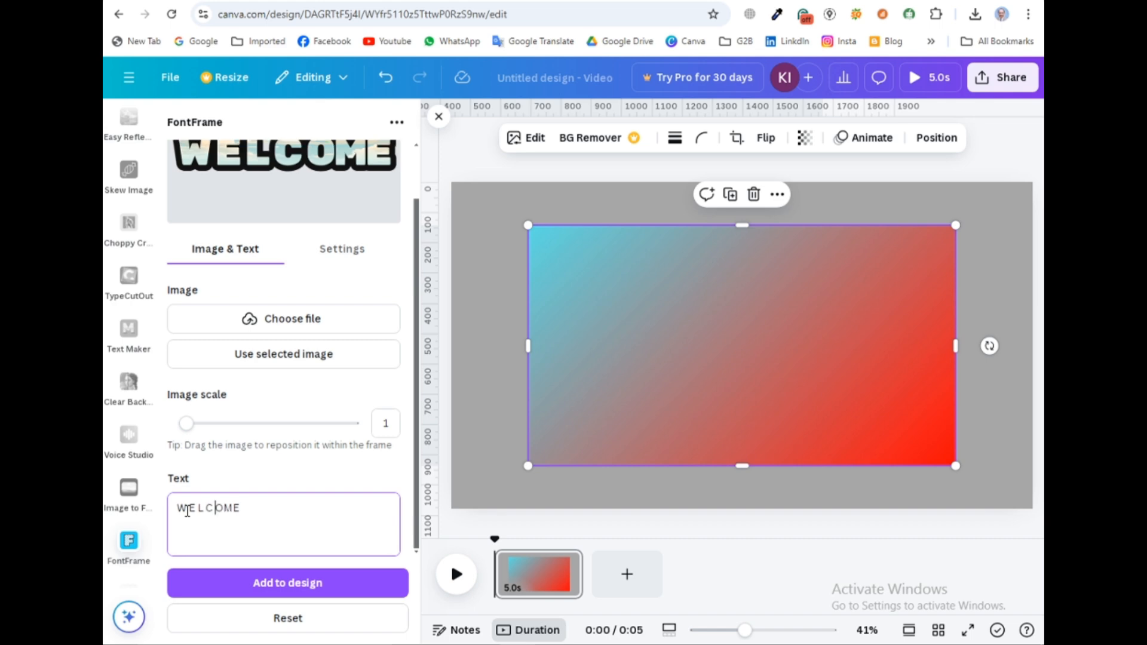
key("Right")
key("space")
key("Right")
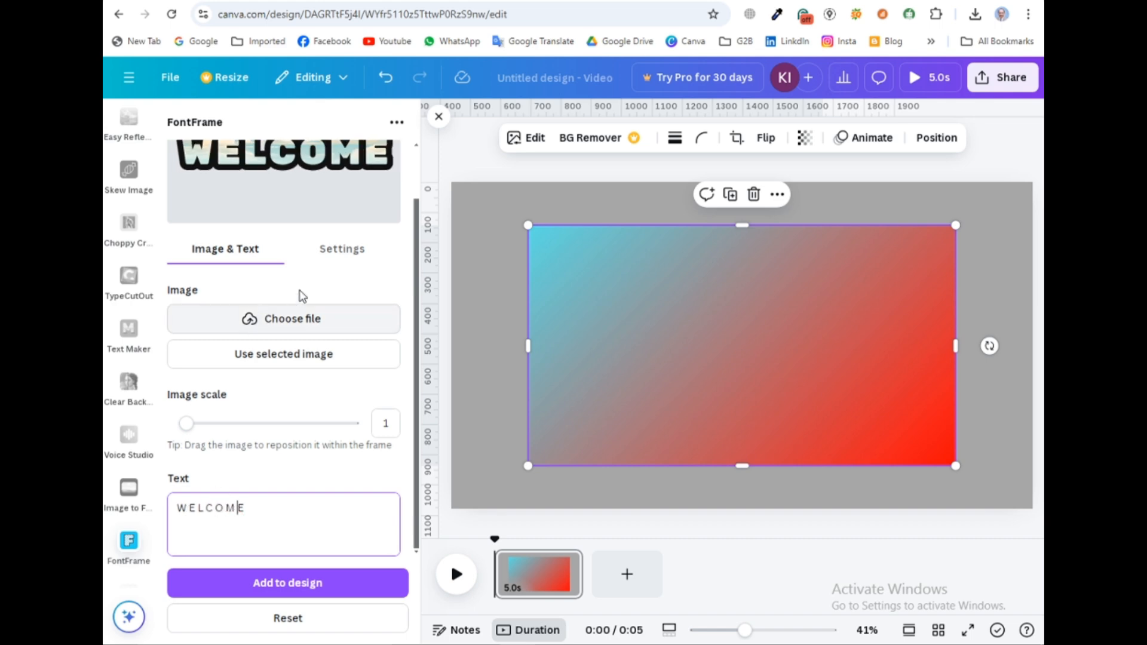
Set the text's outline thickness to 0 and its font to Anton.
left_click(347, 252)
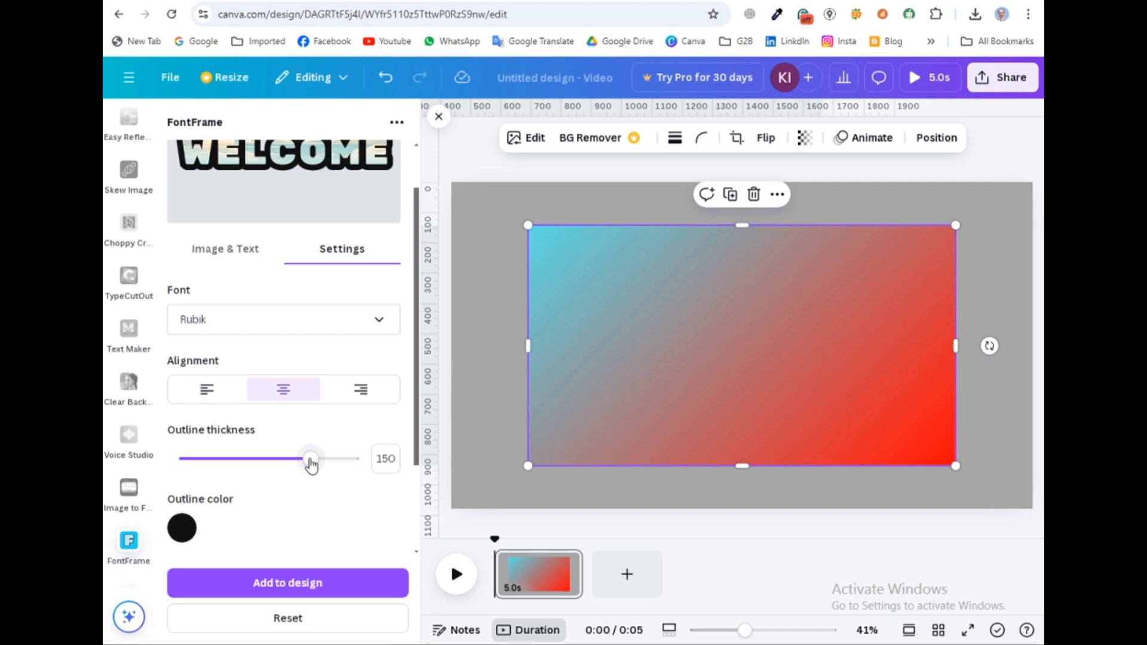
scroll(328, 297, "up", 1)
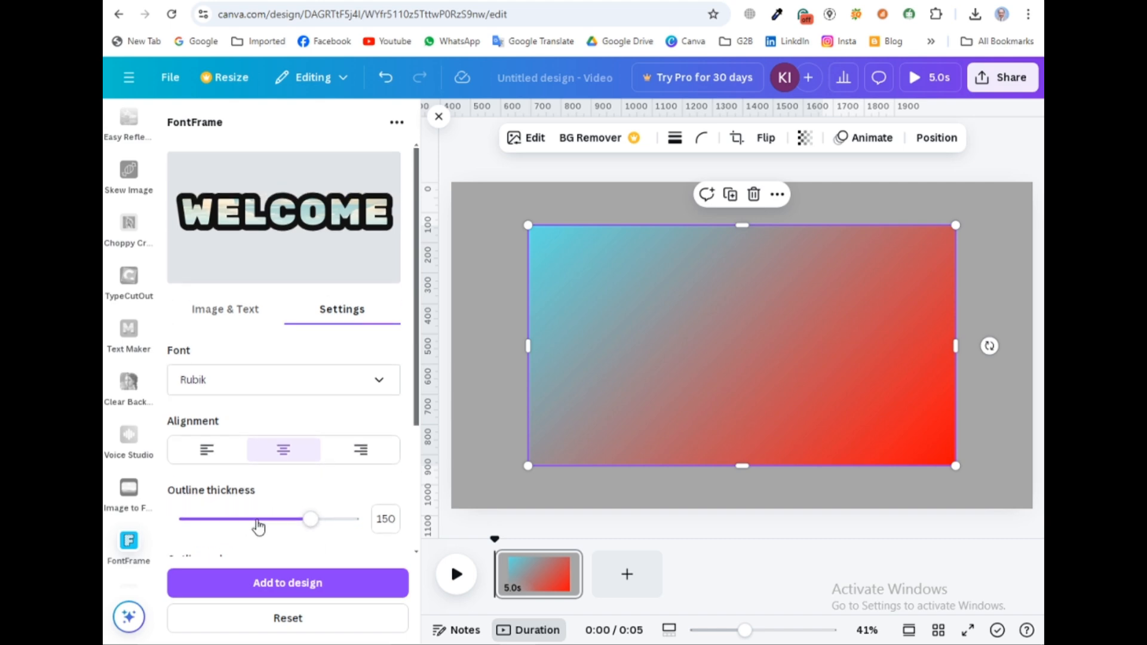
left_click_drag(309, 520, 150, 526)
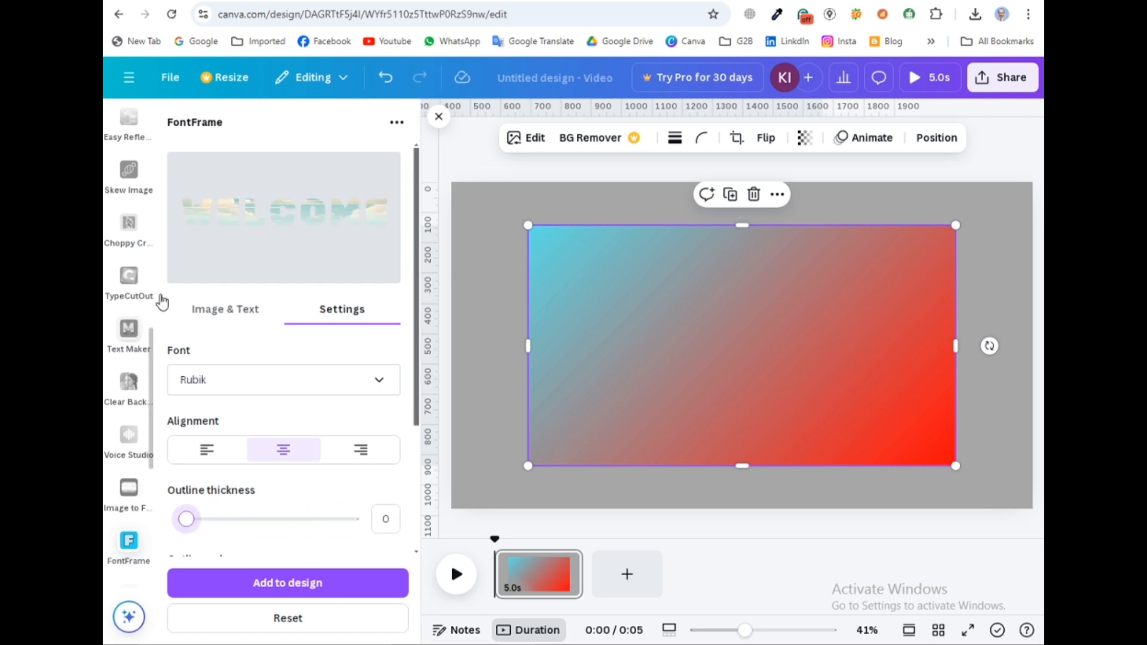
left_click(180, 387)
left_click(226, 193)
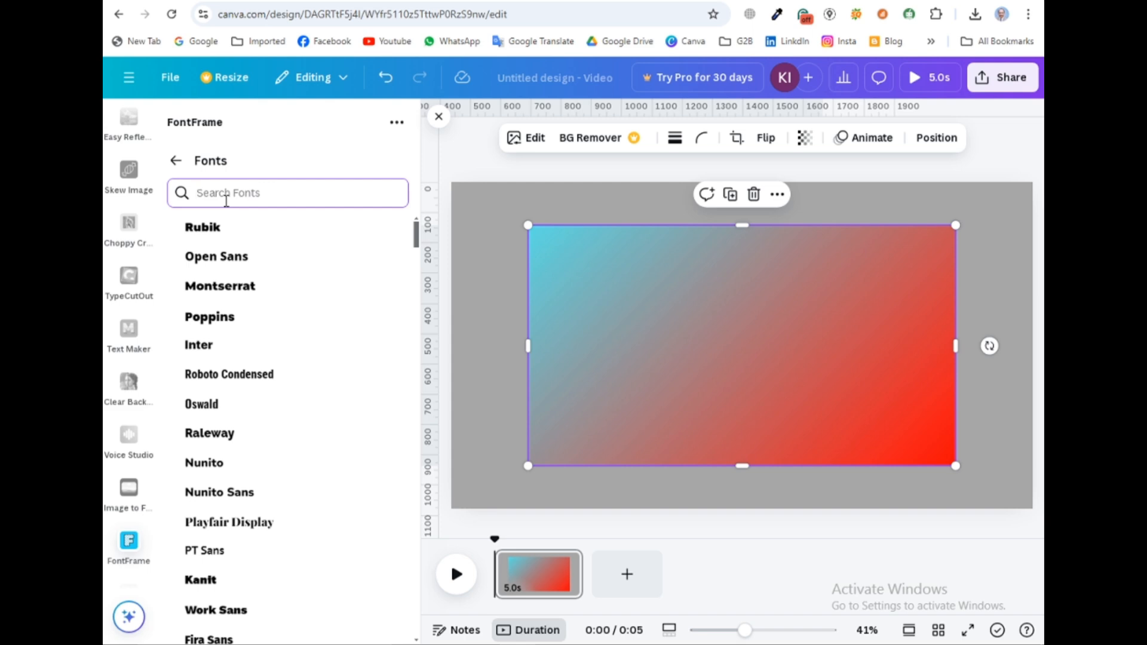
type("ANTON")
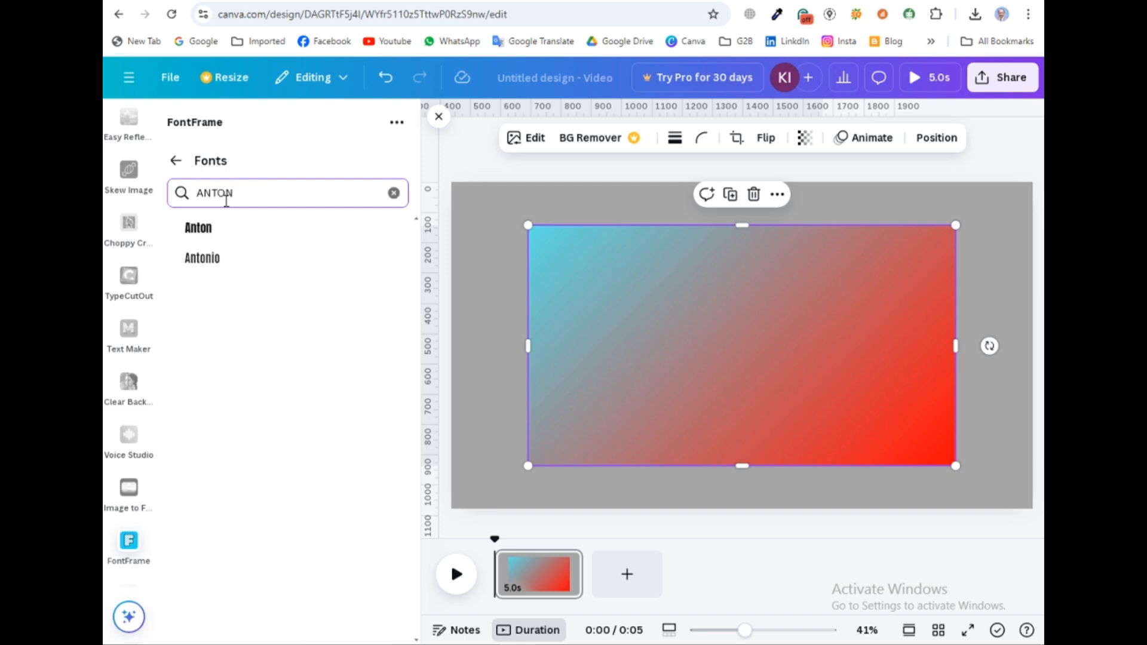
left_click(198, 229)
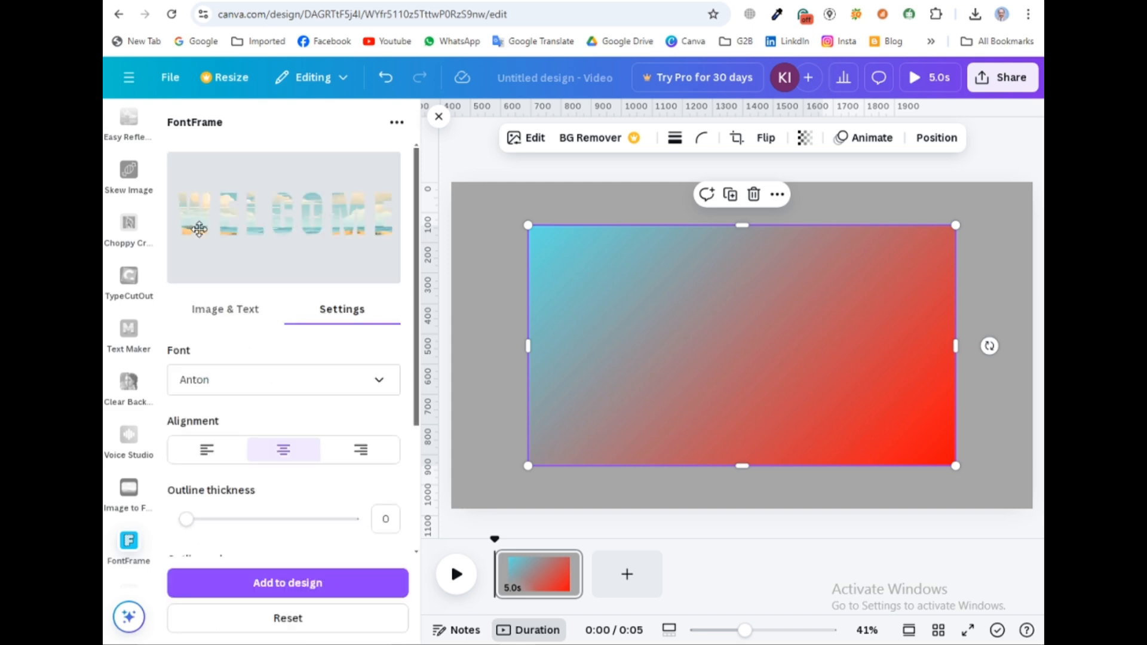
Fill the WELCOME text with the selected gradient image and add it to the design.
left_click(218, 312)
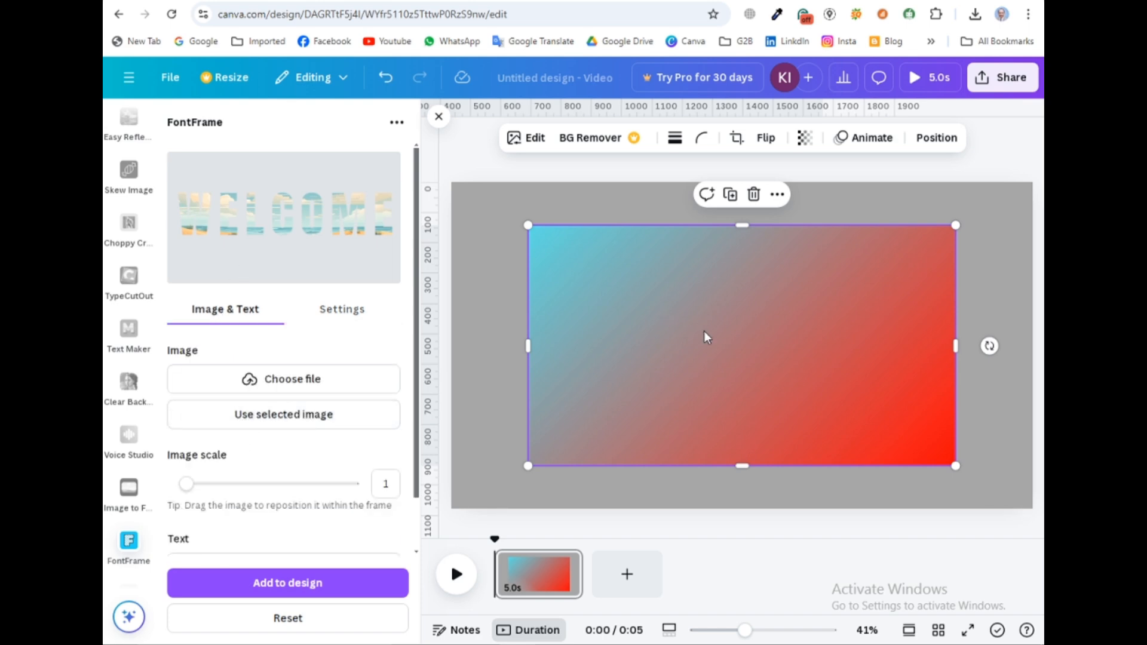
left_click(274, 418)
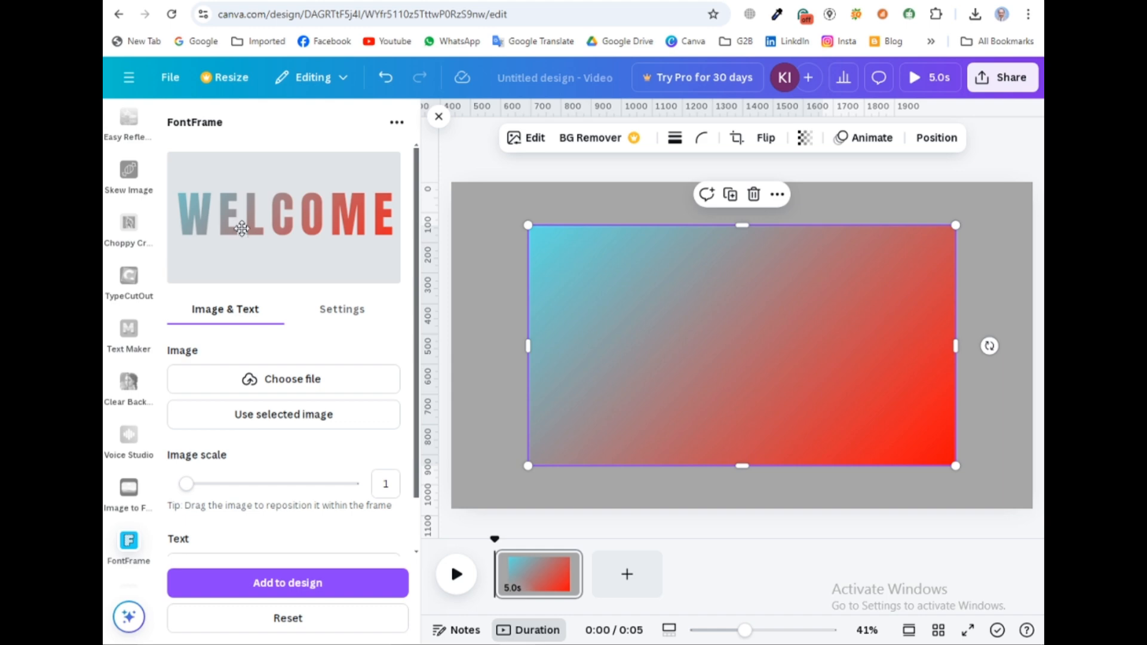
left_click(284, 594)
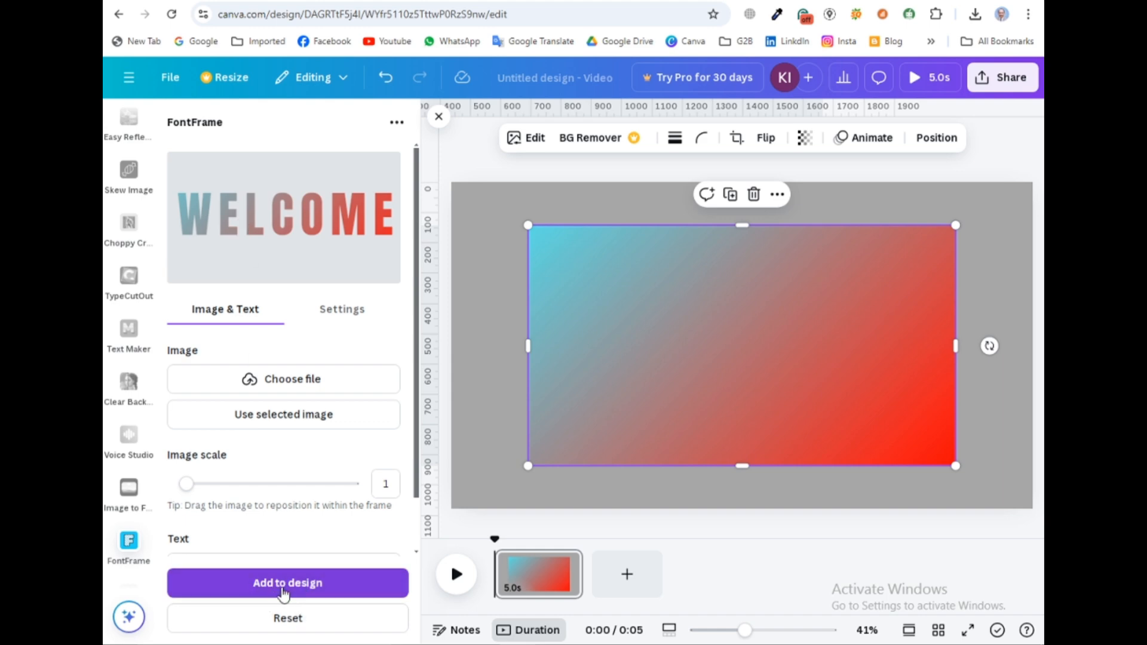
Delete the gradient rectangle from the page, keeping the WELCOME graphic, and close FontFrame.
left_click(550, 288)
key("Delete")
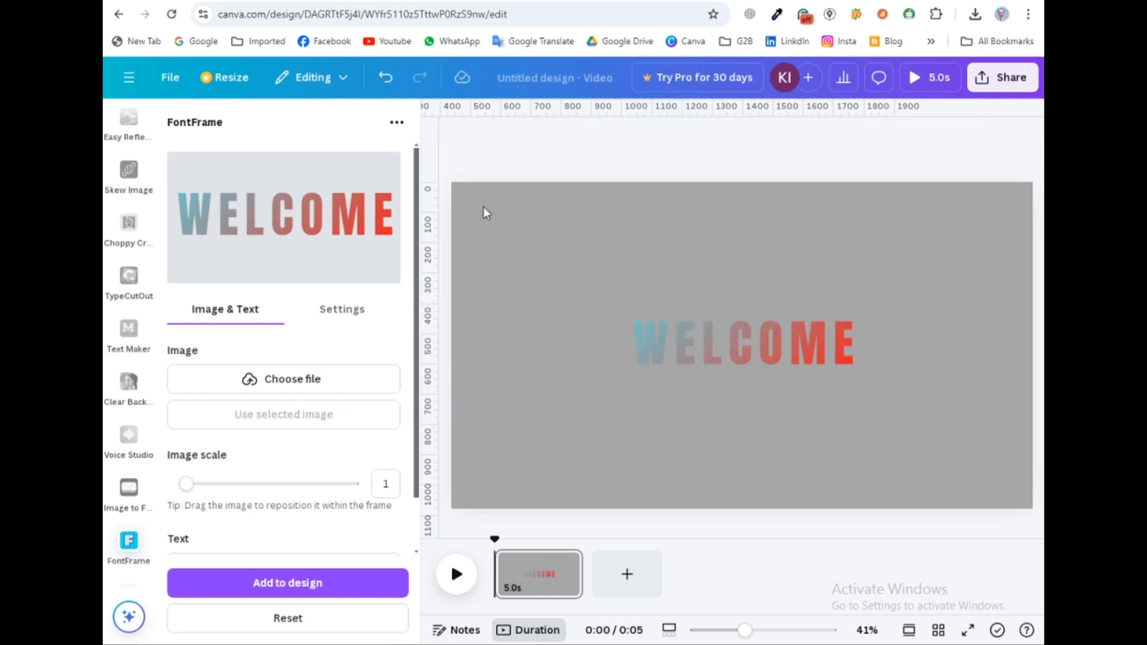
left_click(438, 116)
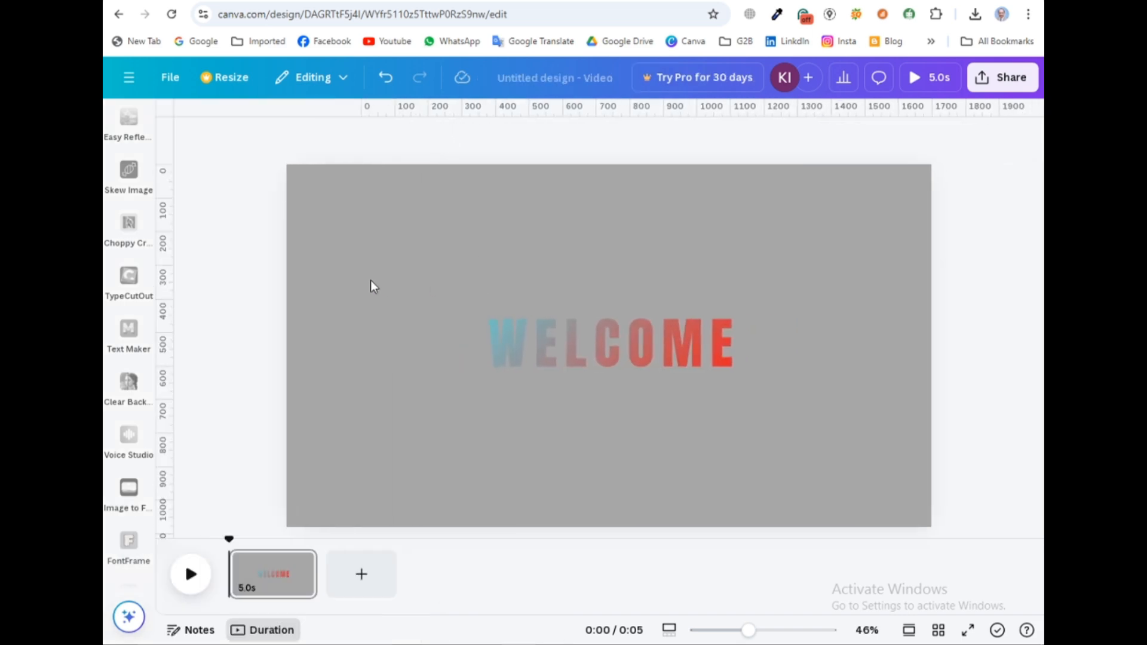
Enlarge the WELCOME graphic to nearly the full page width and place it slightly above the page's middle.
left_click(382, 293)
left_click_drag(561, 343, 512, 240)
left_click_drag(512, 363, 513, 327)
left_click_drag(643, 327, 977, 526)
left_click_drag(712, 389, 637, 335)
left_click_drag(898, 396, 938, 411)
left_click_drag(687, 358, 679, 364)
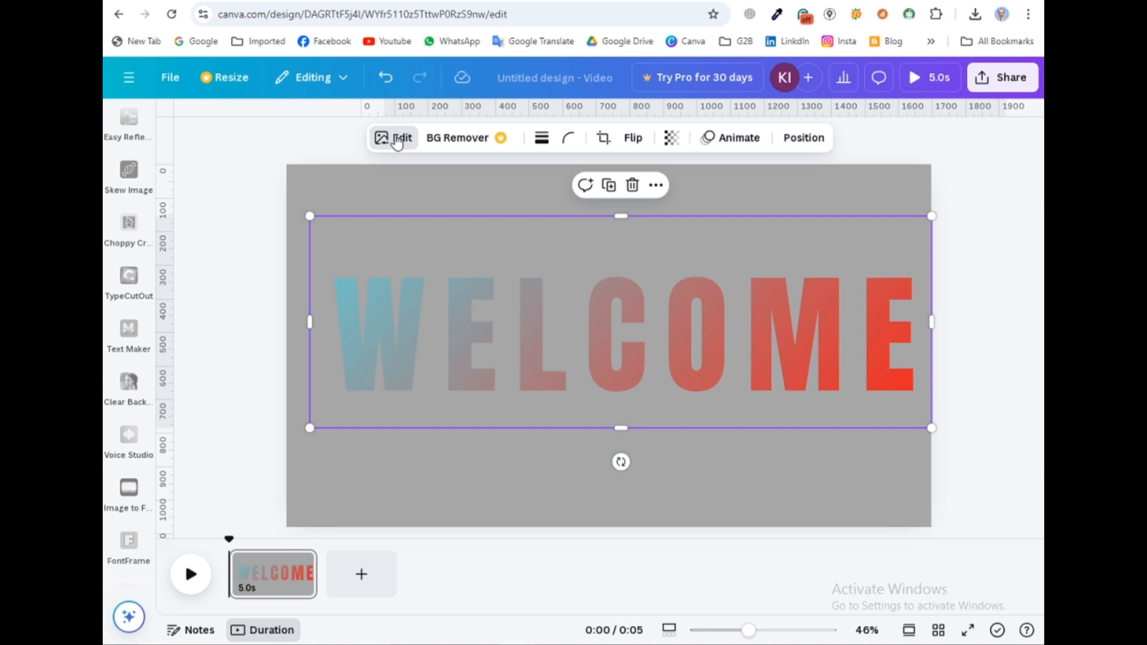
Apply a Drop shadow to the WELCOME graphic with its angle set to 23.
left_click(396, 139)
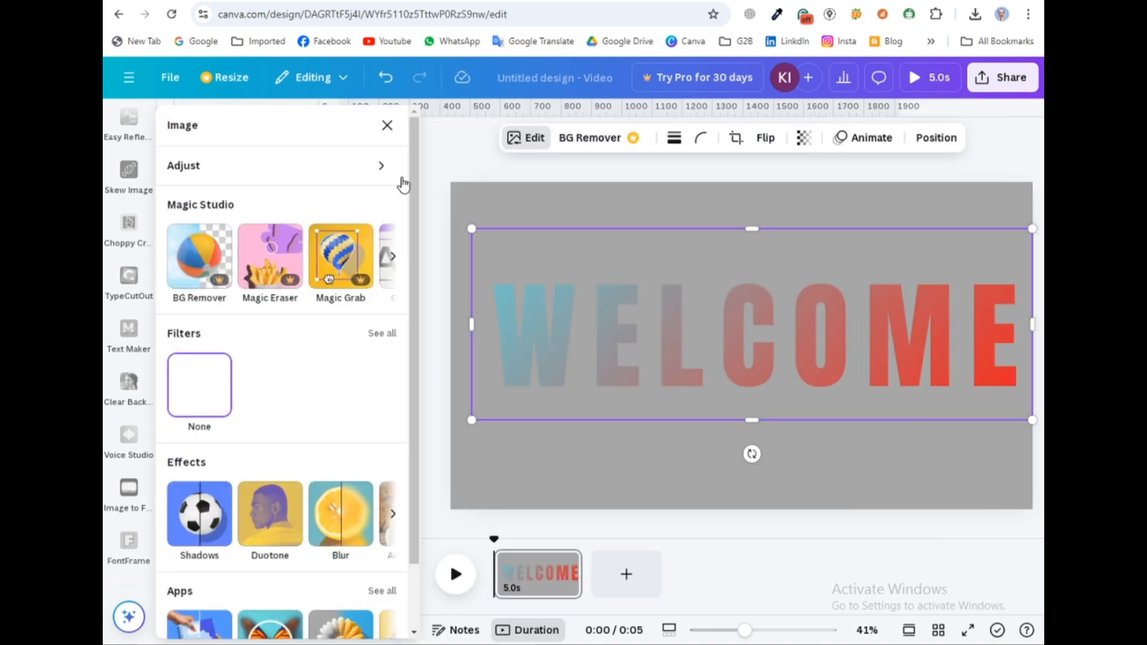
left_click(194, 519)
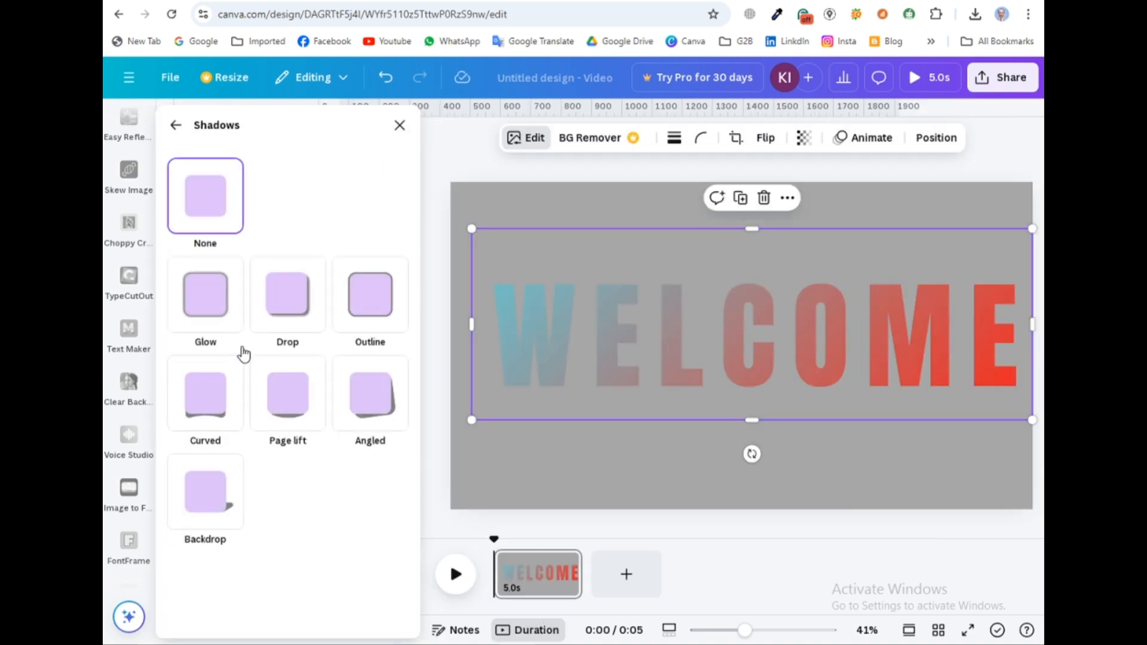
left_click(286, 299)
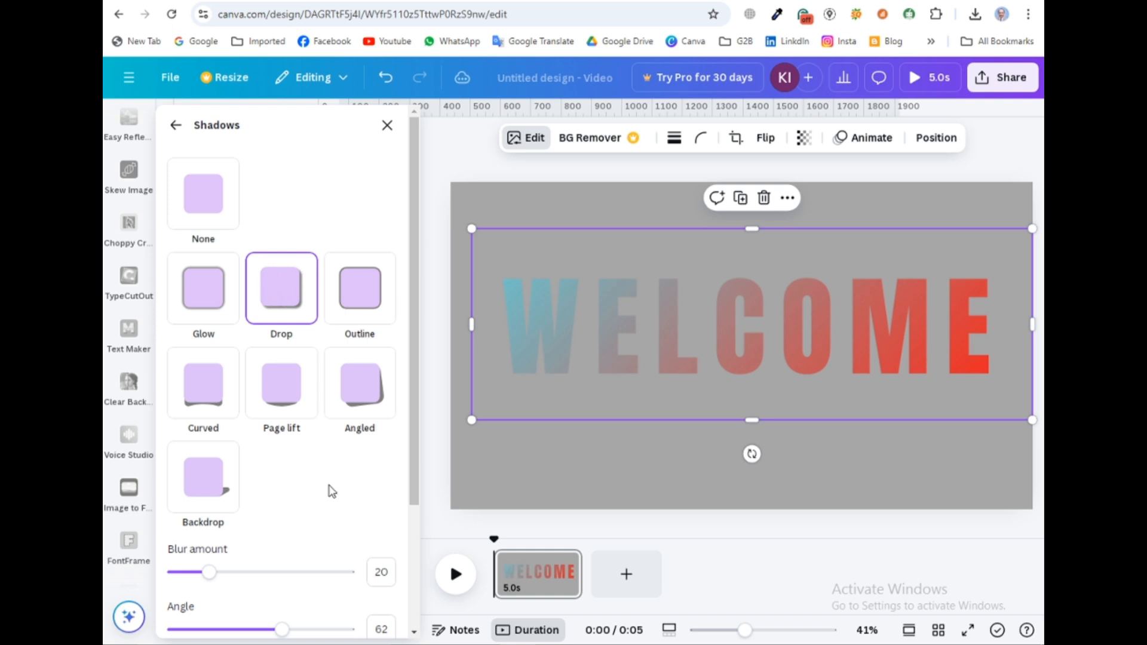
scroll(295, 500, "down", 3)
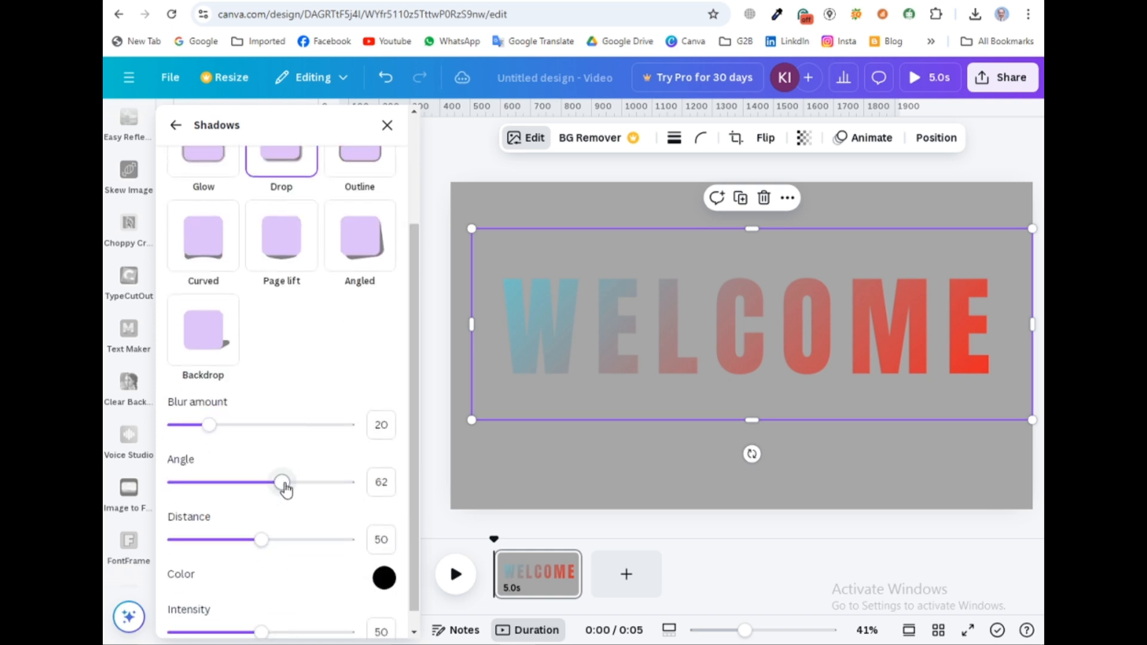
left_click_drag(284, 484, 216, 486)
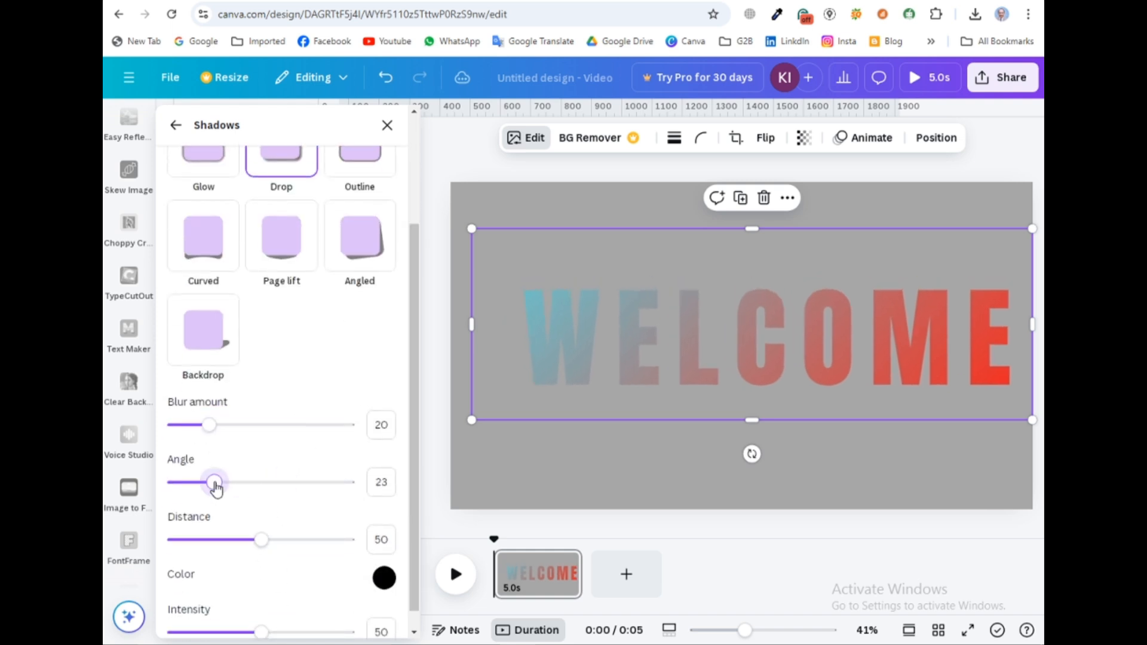
left_click(381, 482)
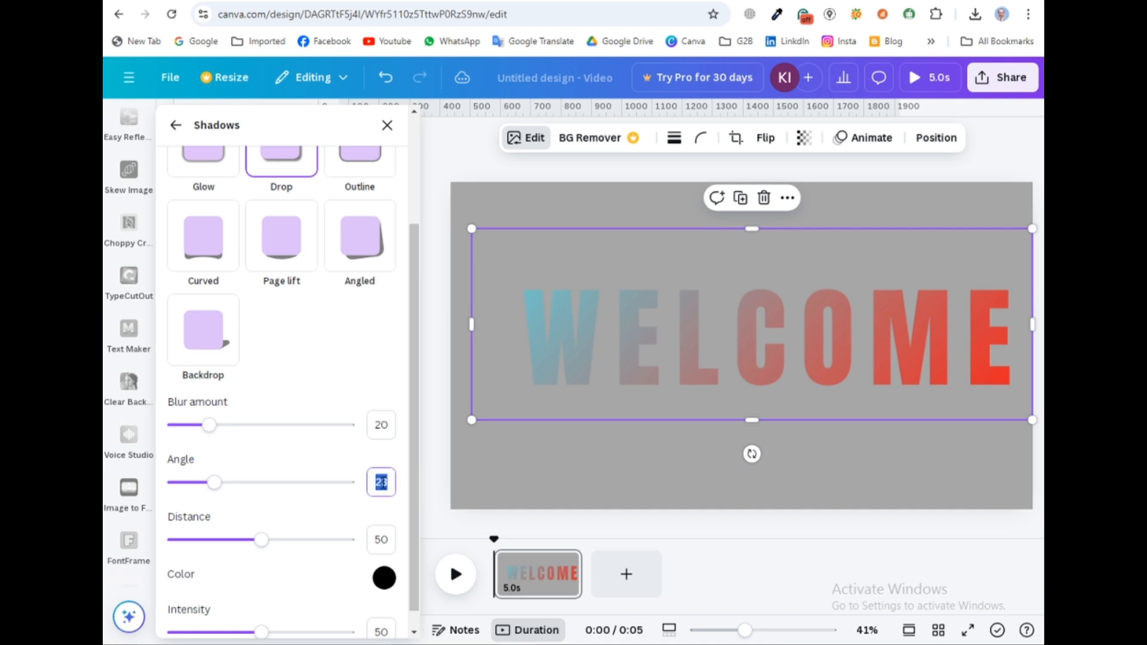
left_click(383, 426)
left_click(379, 487)
left_click(489, 488)
left_click(403, 384)
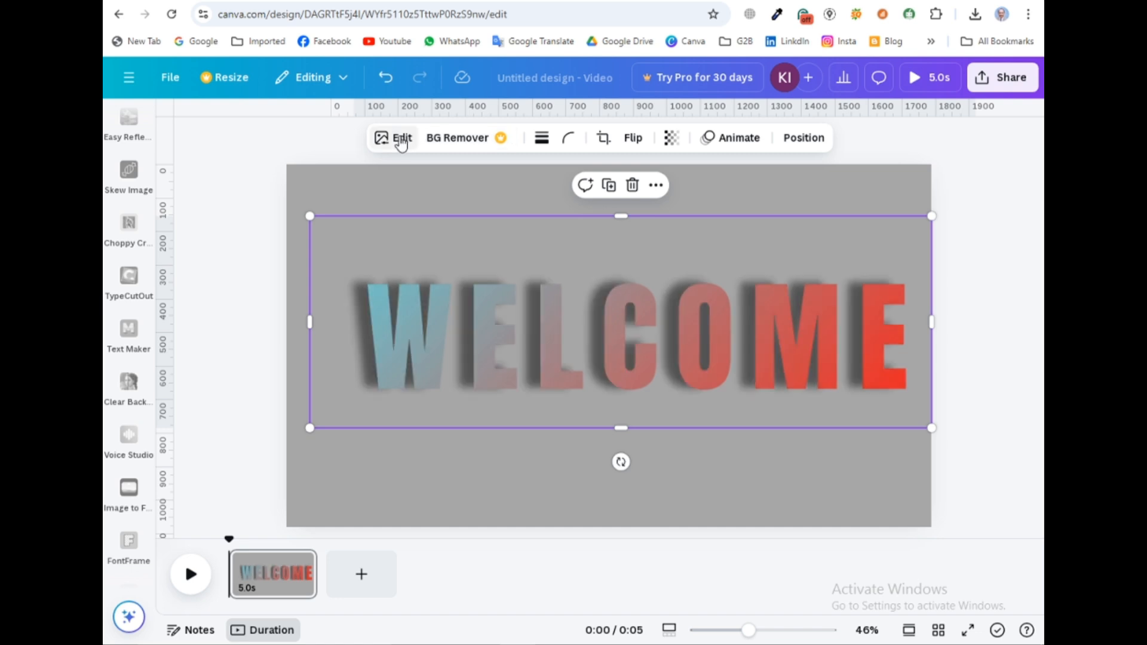
Reduce the WELCOME graphic's drop shadow distance to 19.
left_click(400, 145)
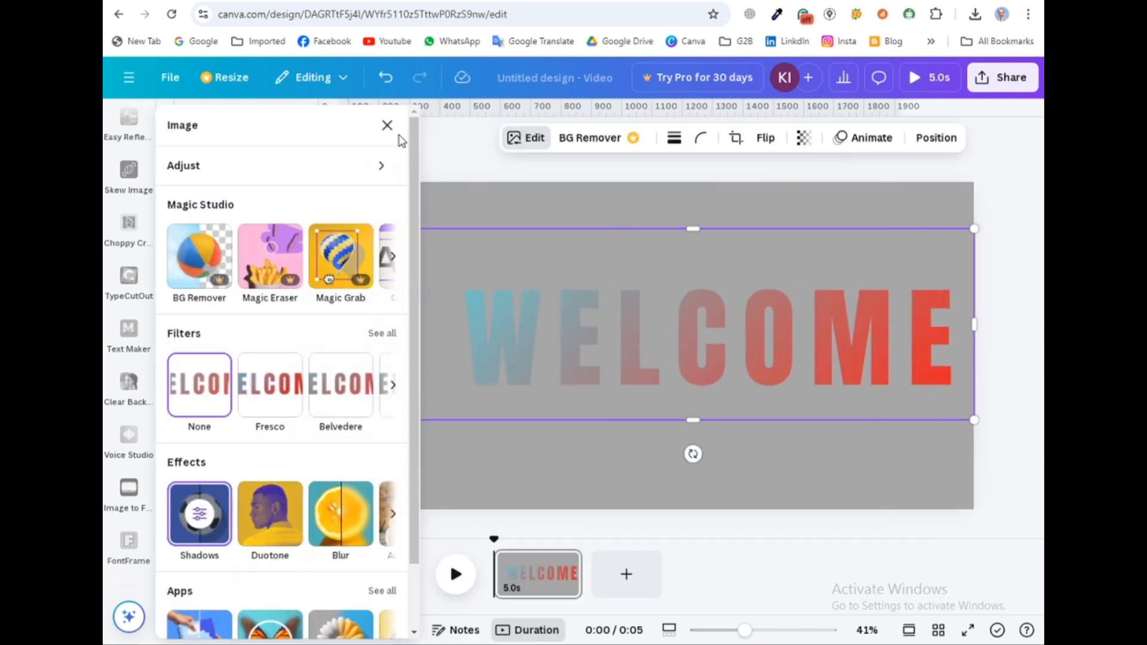
left_click(198, 527)
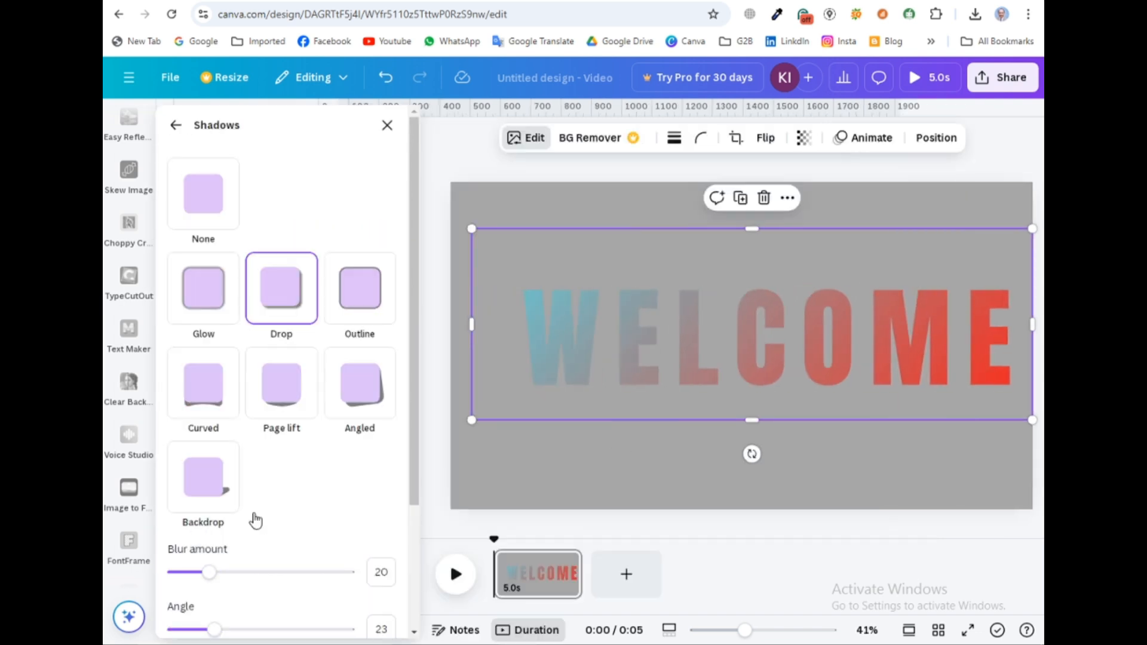
scroll(297, 479, "down", 3)
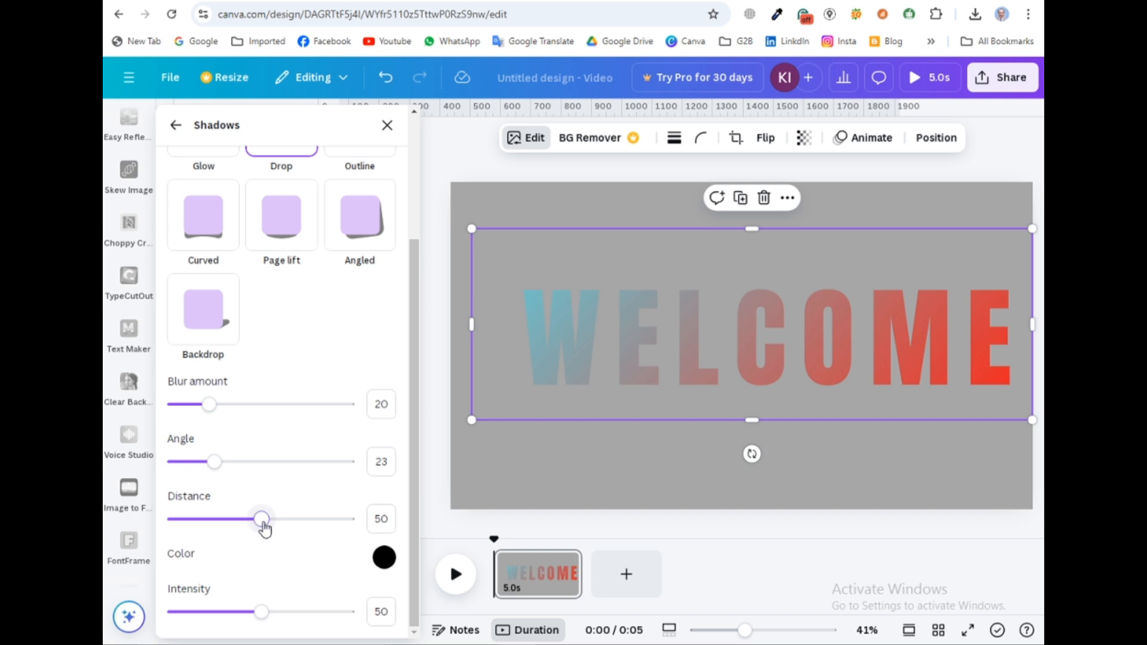
left_click_drag(265, 526, 216, 520)
left_click(376, 521)
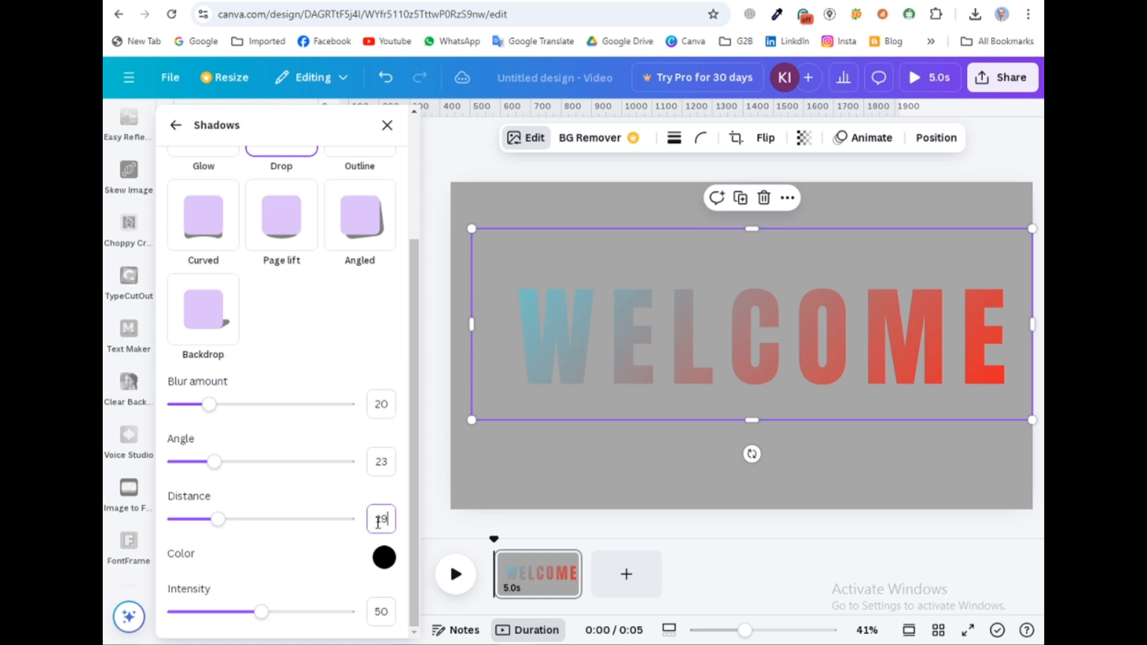
left_click(175, 512)
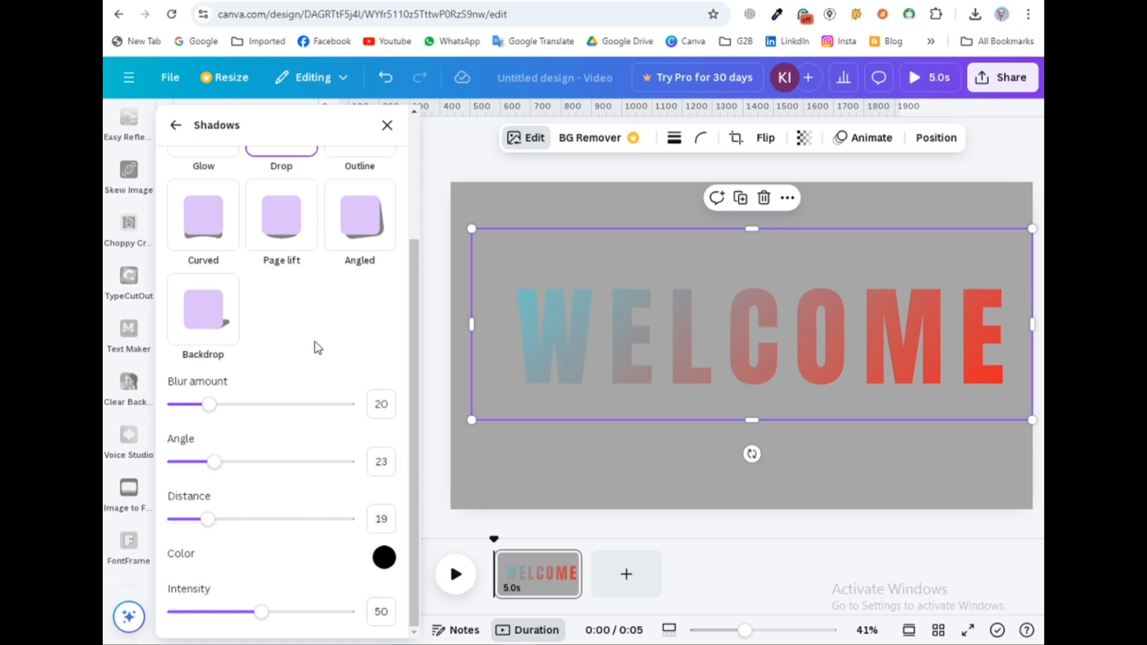
left_click(464, 484)
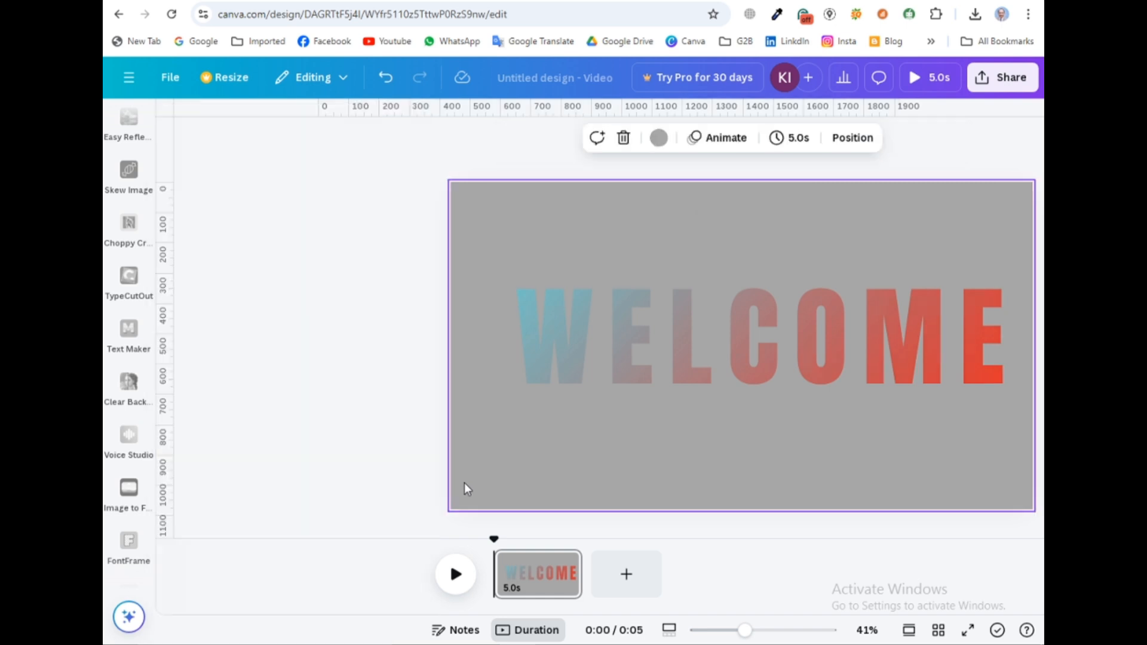
left_click(361, 422)
left_click(544, 469)
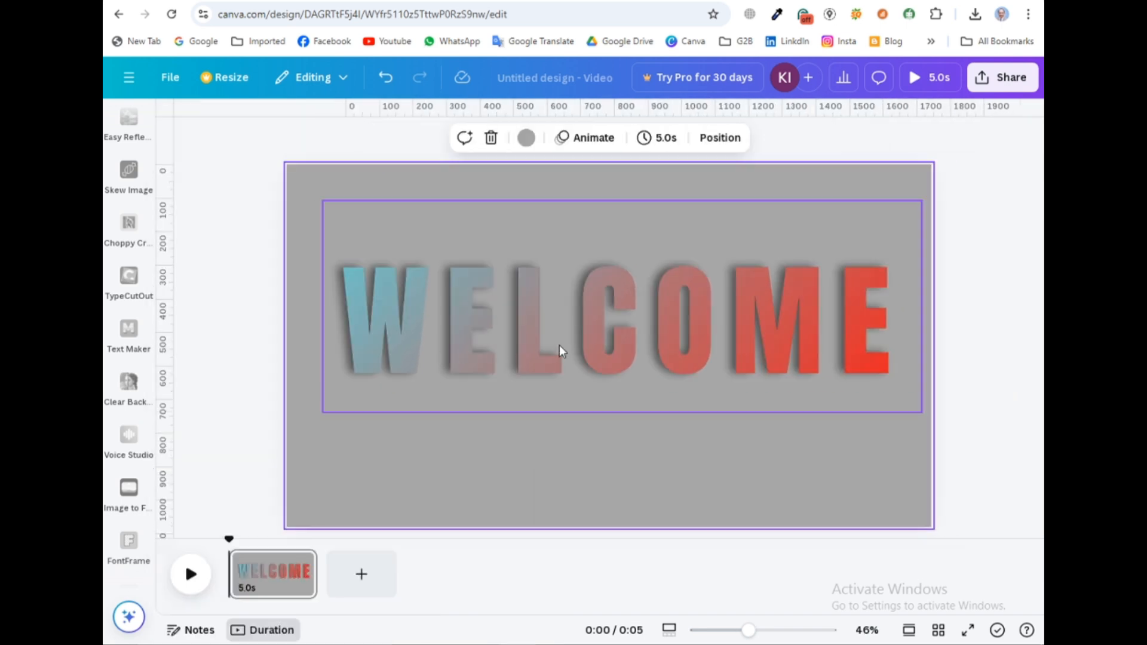
Trim the WELCOME graphic's empty margins and enlarge it to span almost the whole page width.
mouse_move(561, 351)
left_mouse_down()
mouse_move(535, 374)
mouse_move(545, 360)
left_mouse_up()
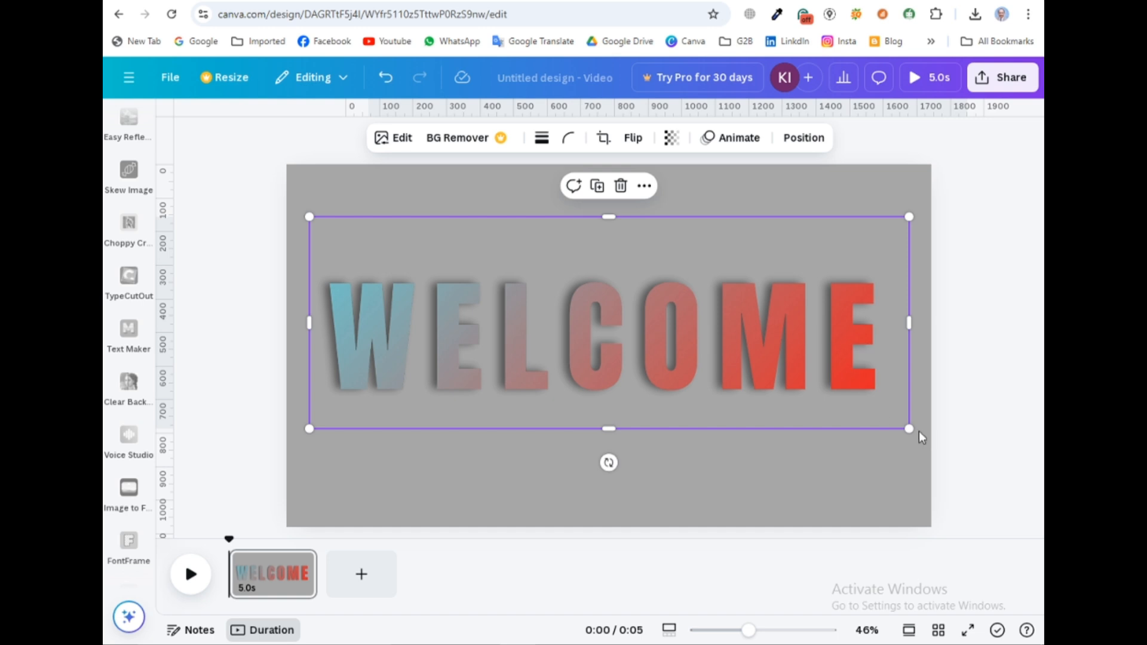
left_click_drag(609, 216, 608, 234)
left_click_drag(909, 427, 943, 439)
left_click_drag(626, 351, 611, 327)
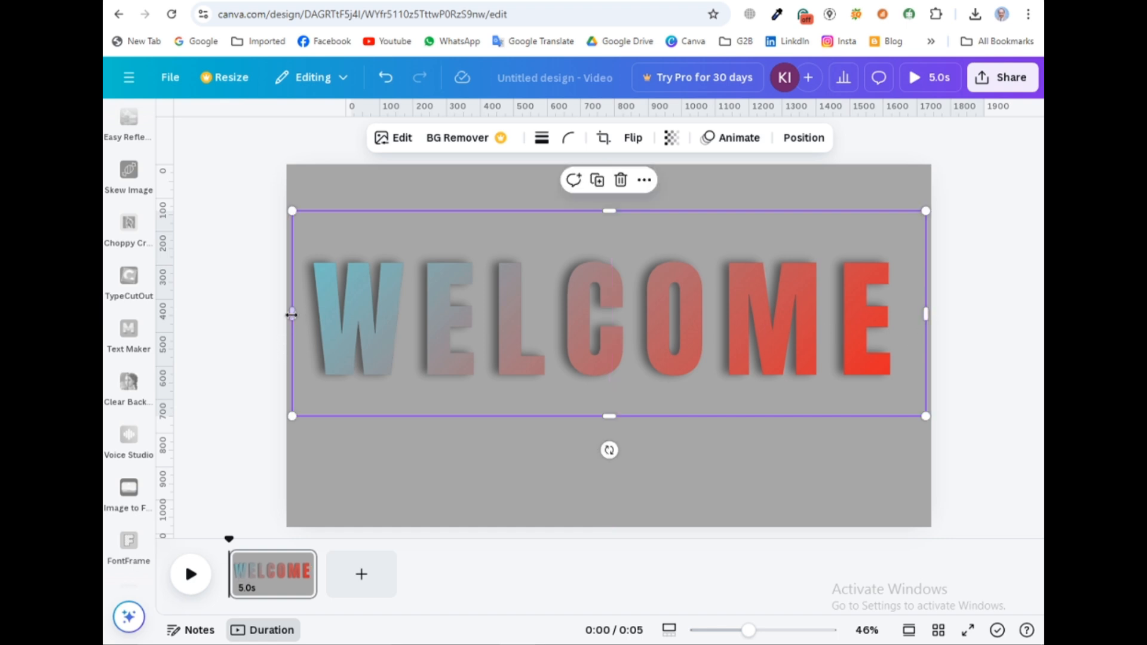
left_click_drag(293, 315, 304, 317)
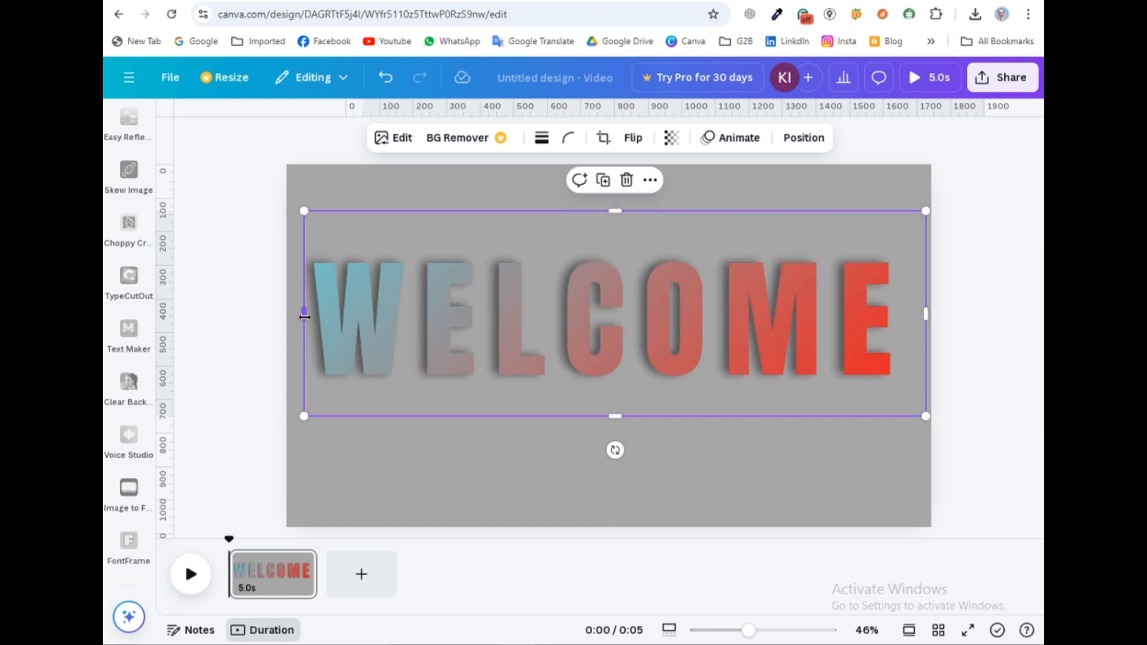
Crop the WELCOME graphic to its W and place a duplicate cropped to the first E tightly against it, slightly overlapping.
left_click_drag(923, 317, 410, 297)
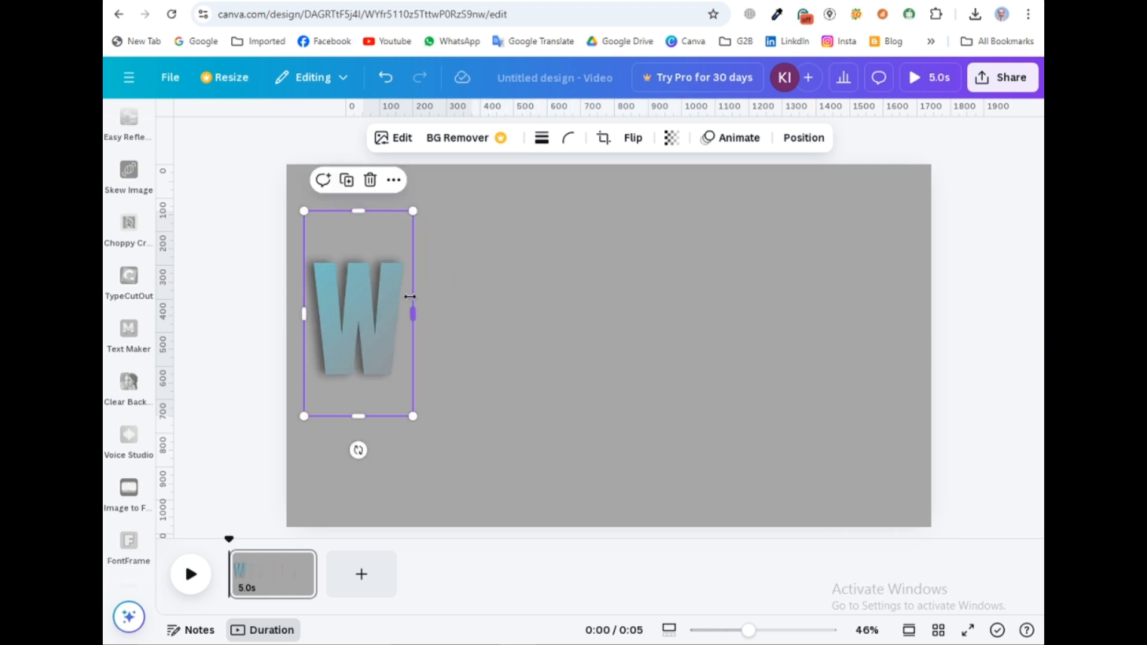
left_click(346, 180)
left_click_drag(353, 321, 429, 317)
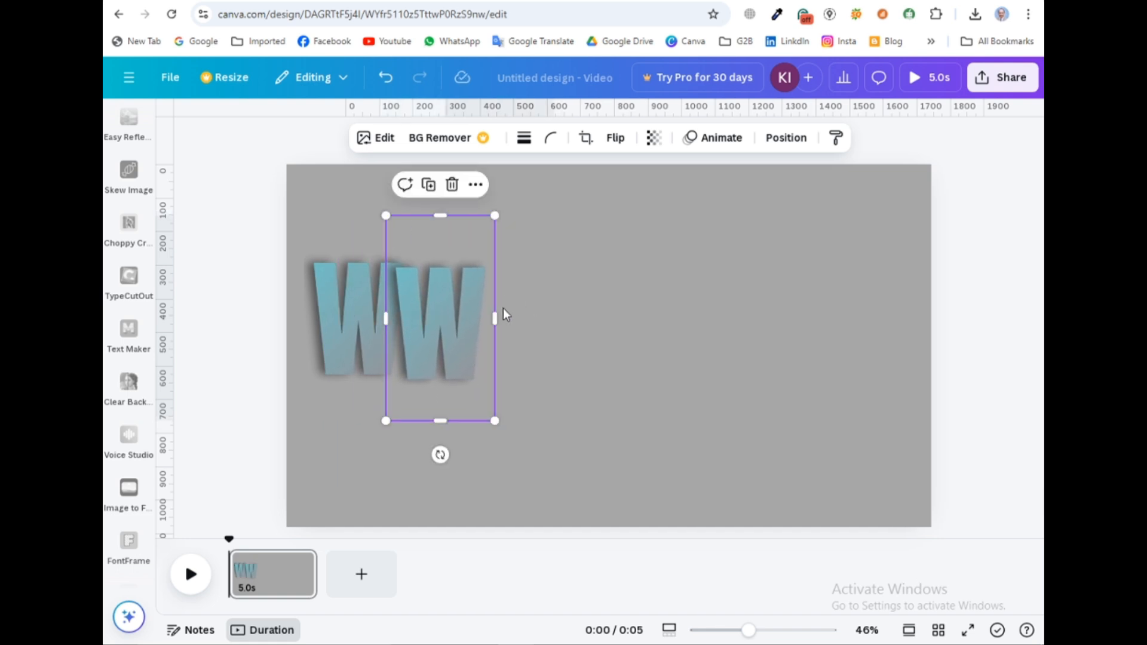
left_click_drag(575, 322, 560, 316)
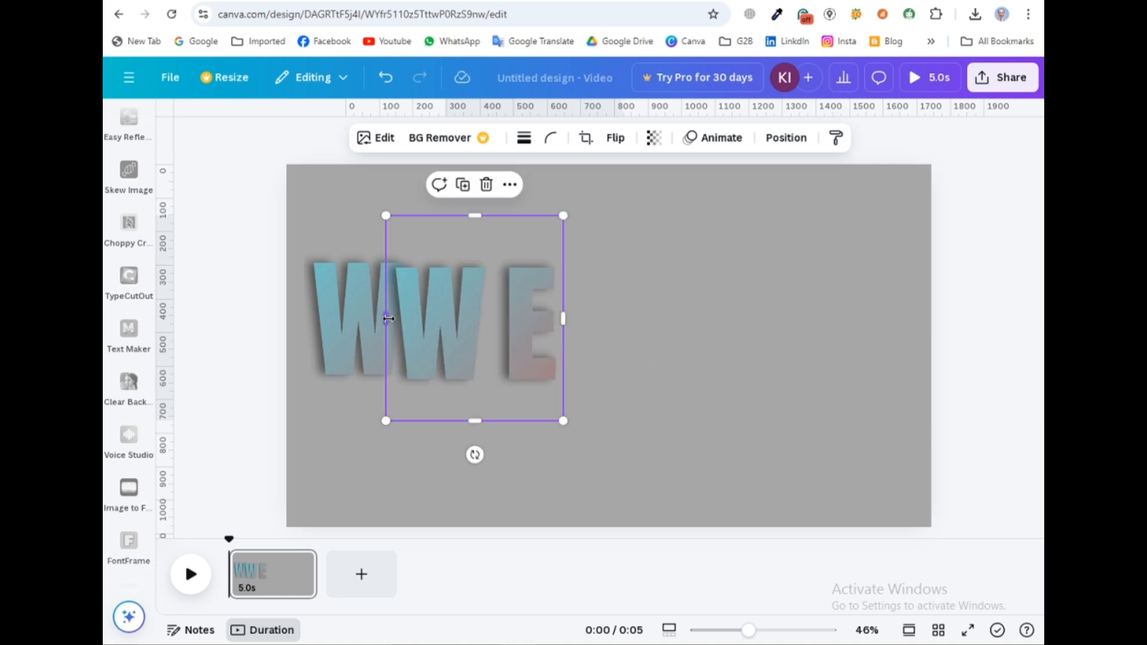
left_click_drag(388, 319, 498, 333)
left_click_drag(522, 371, 411, 366)
Duplicate the E piece, crop the copy to the L and place it slightly overlapping the E.
left_click(409, 180)
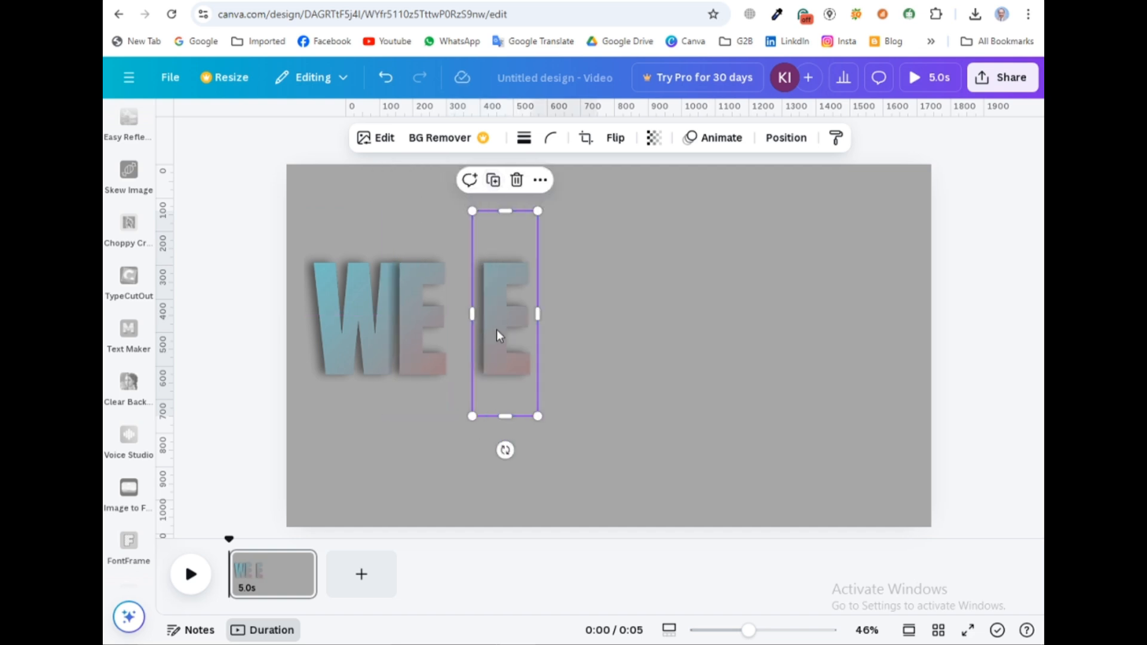
mouse_move(591, 321)
left_mouse_down()
mouse_move(611, 325)
mouse_move(607, 316)
mouse_move(613, 327)
left_mouse_up()
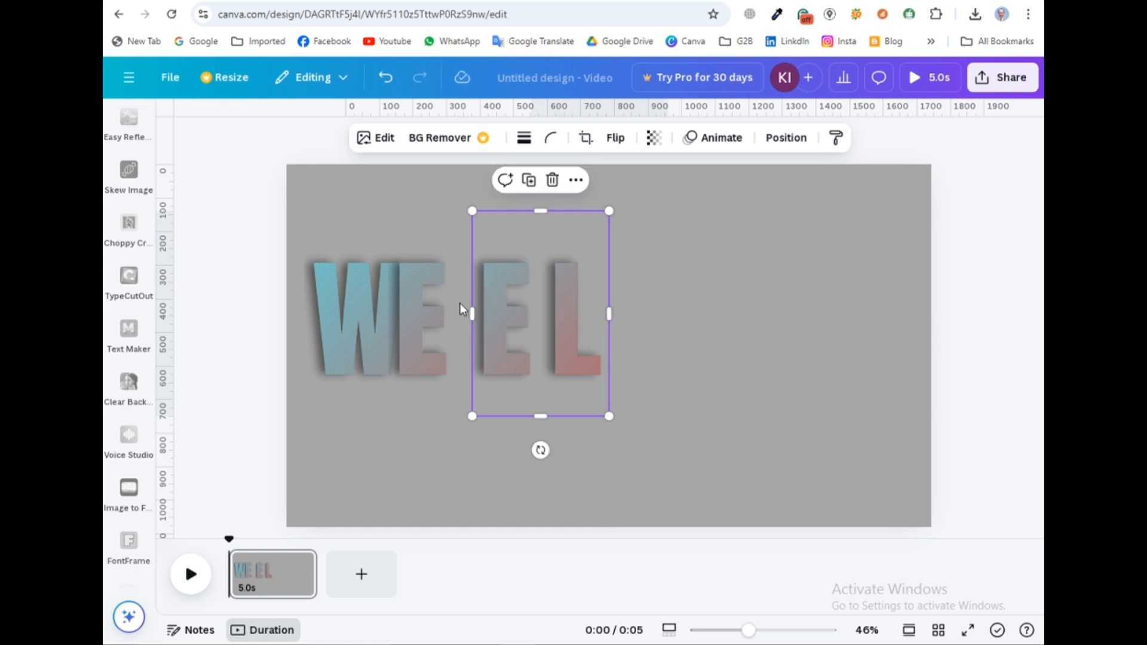
left_click_drag(469, 314, 474, 370)
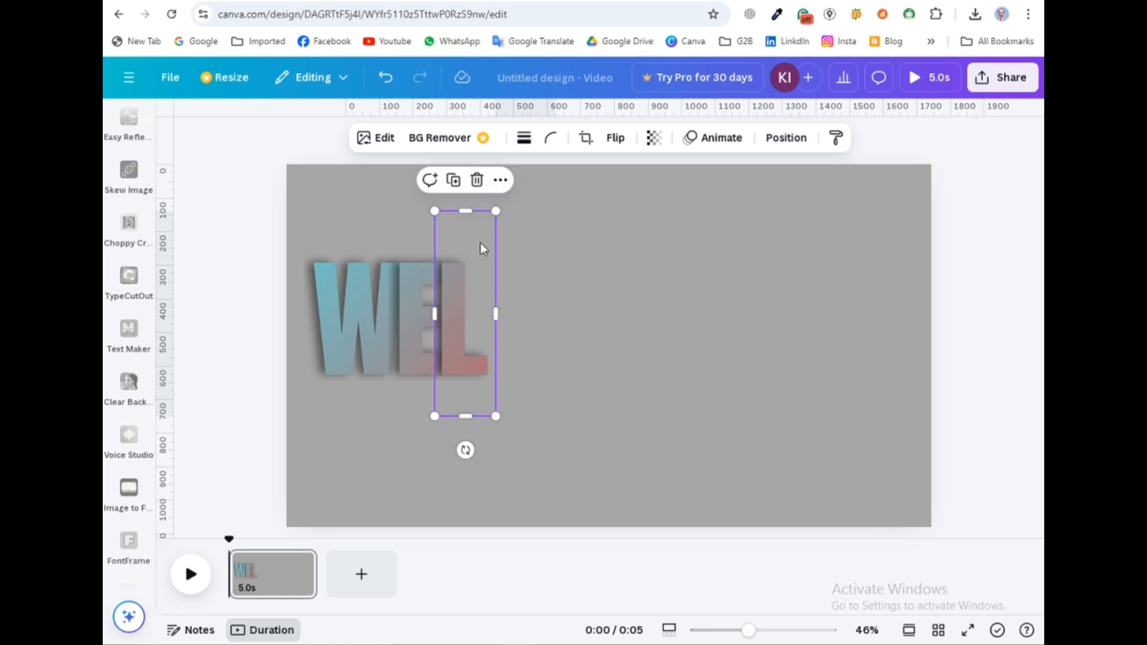
Duplicate the L piece, crop the copy to the C and place it slightly overlapping the L.
left_click(453, 181)
left_click_drag(563, 325, 620, 326)
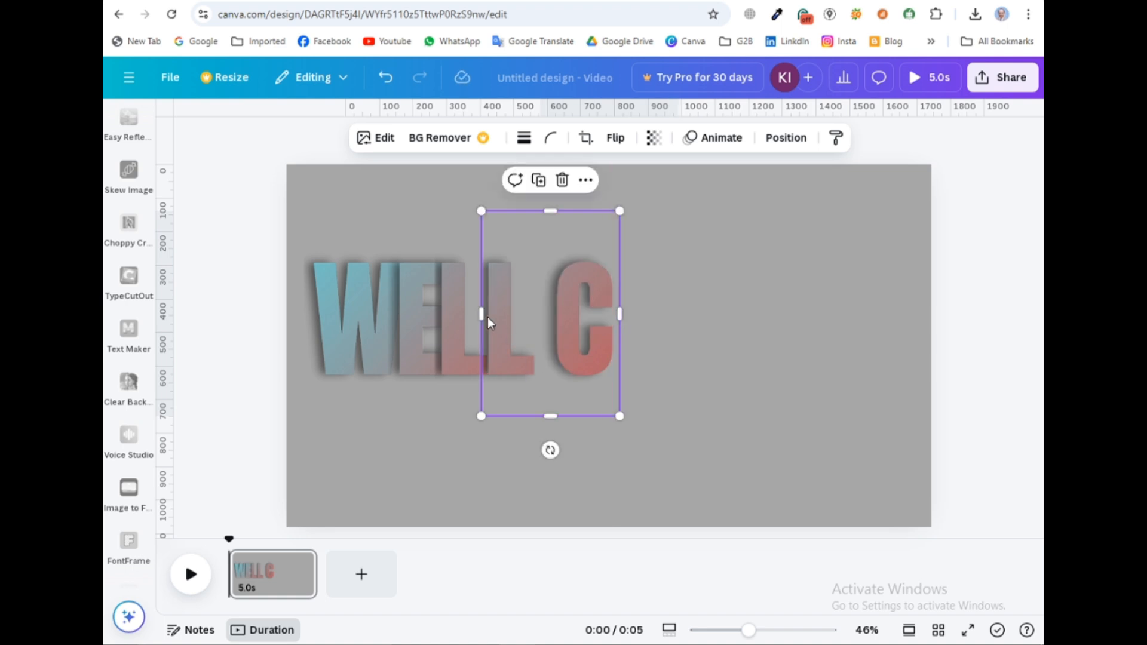
left_click_drag(501, 323, 491, 364)
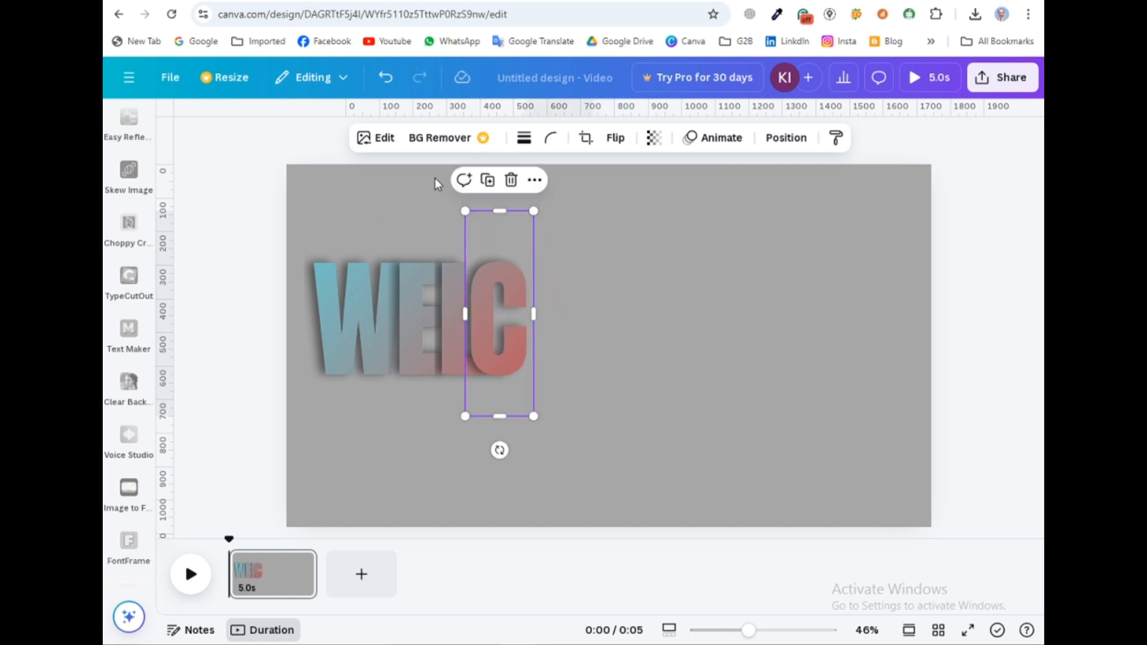
Duplicate the C piece, crop the copy to the O and place it slightly overlapping the C.
left_click(487, 180)
left_click_drag(564, 314, 643, 318)
left_click_drag(495, 309, 553, 362)
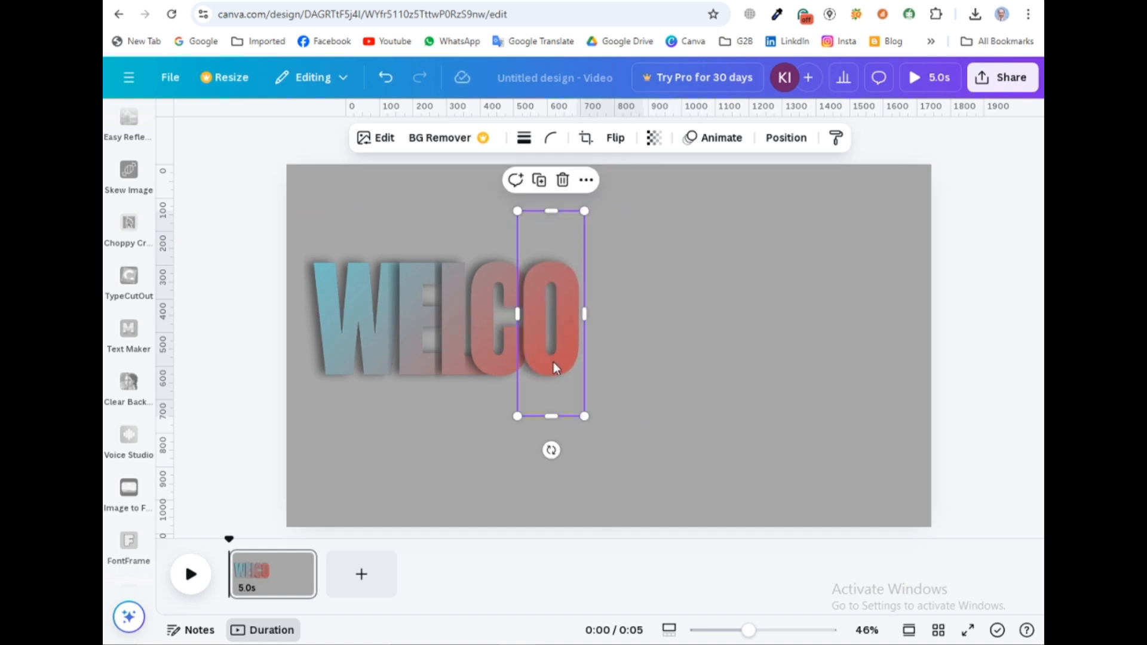
Duplicate the O piece, crop the copy to the M and place it slightly overlapping the O.
left_click(541, 182)
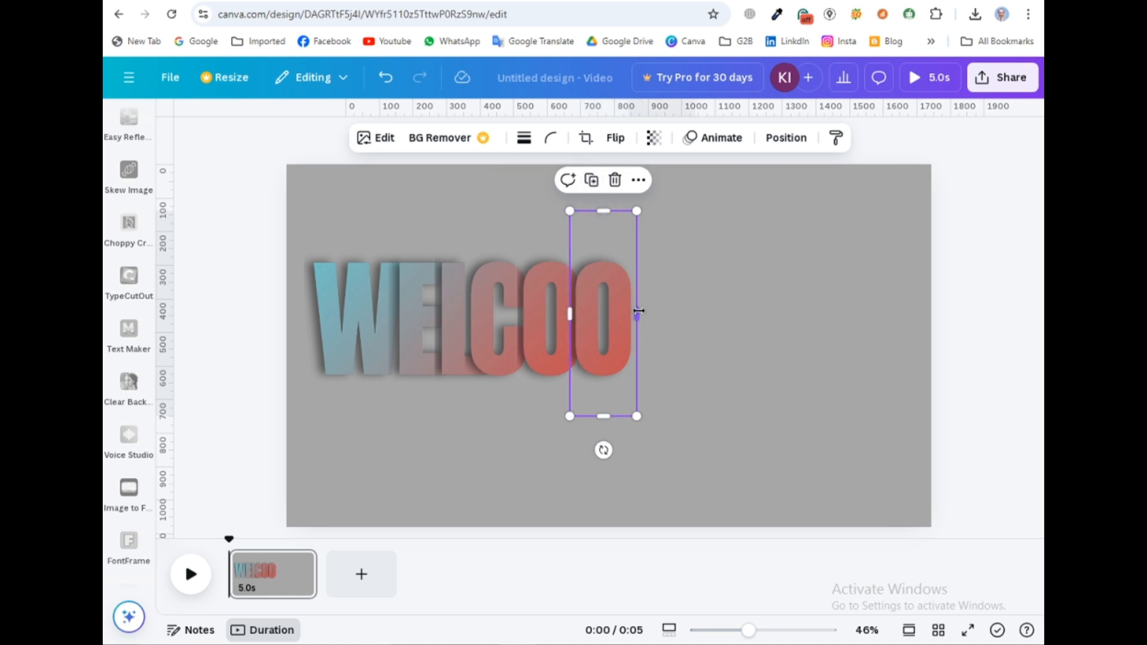
left_click_drag(659, 311, 752, 320)
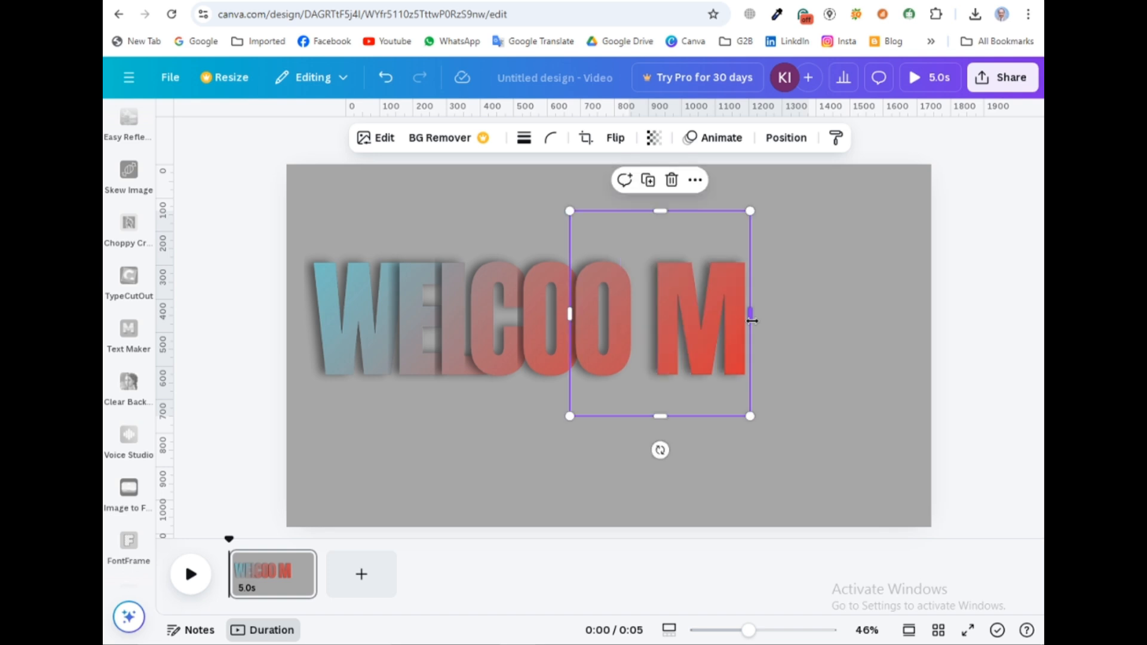
left_click_drag(573, 313, 611, 343)
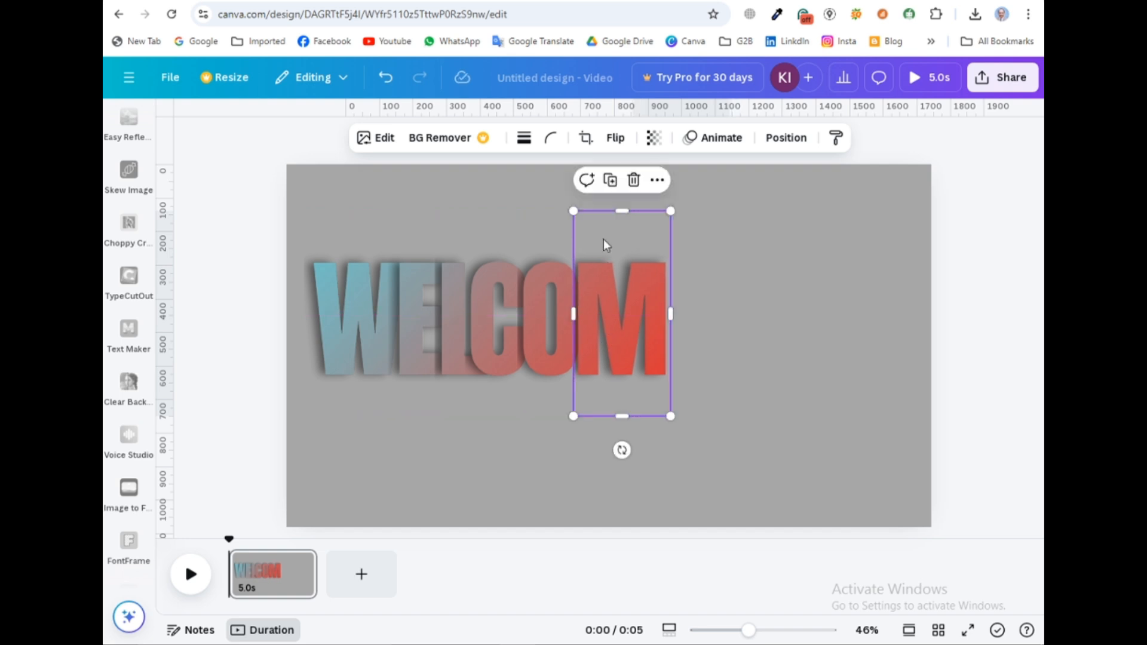
Duplicate the M piece, crop the copy to the final E and place it slightly overlapping the M.
left_click(610, 180)
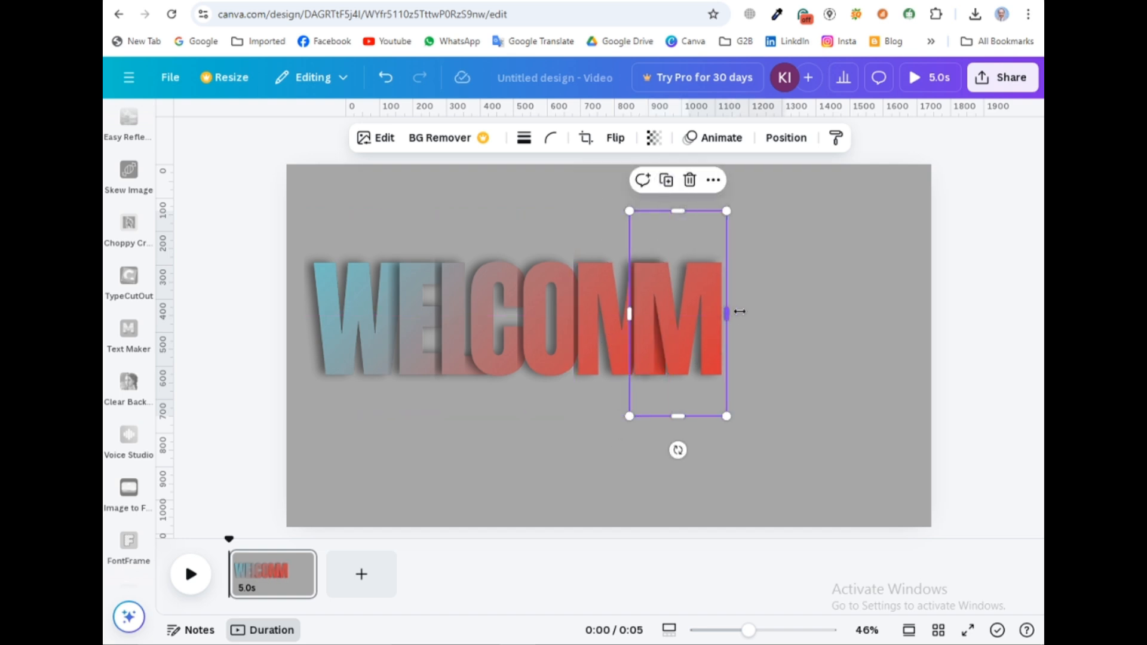
left_click_drag(740, 311, 804, 317)
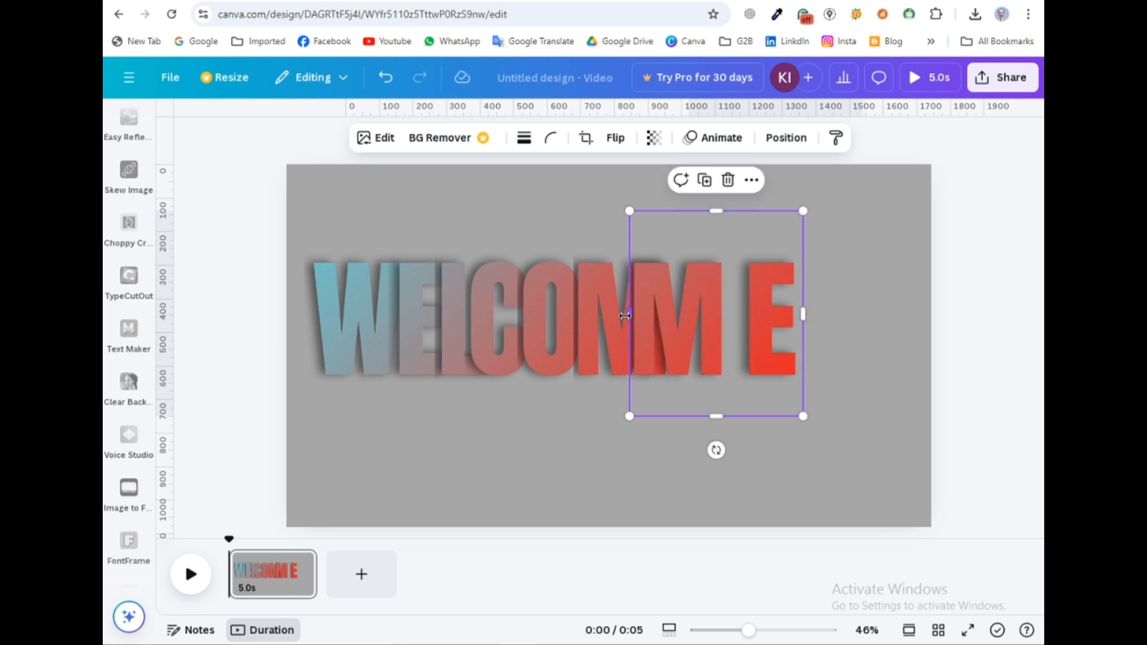
left_click_drag(624, 315, 686, 362)
left_click(779, 375)
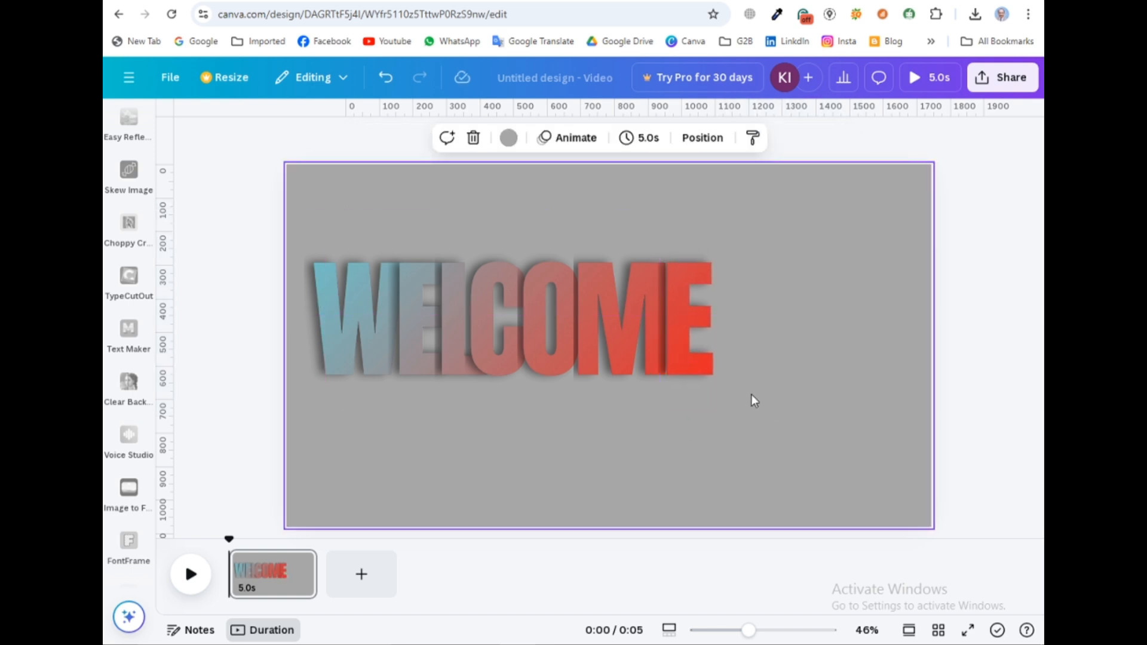
Enlarge all the letter pieces together to about four fifths of the page width and centre them horizontally, slightly above the page's middle.
left_click(306, 229)
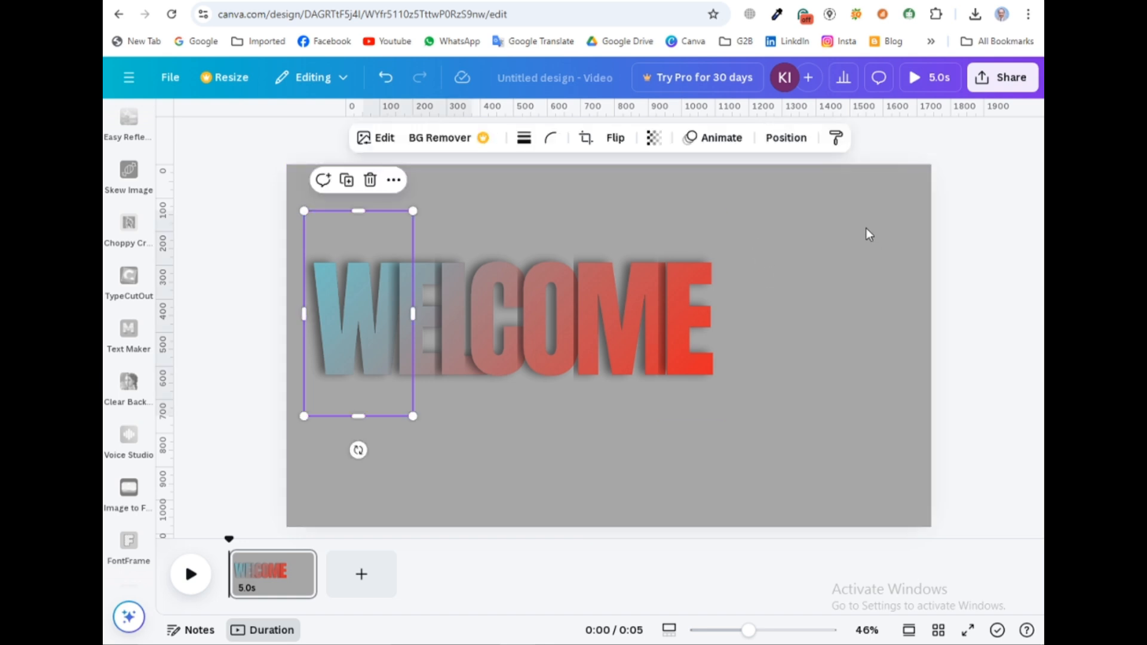
left_click_drag(854, 210, 275, 459)
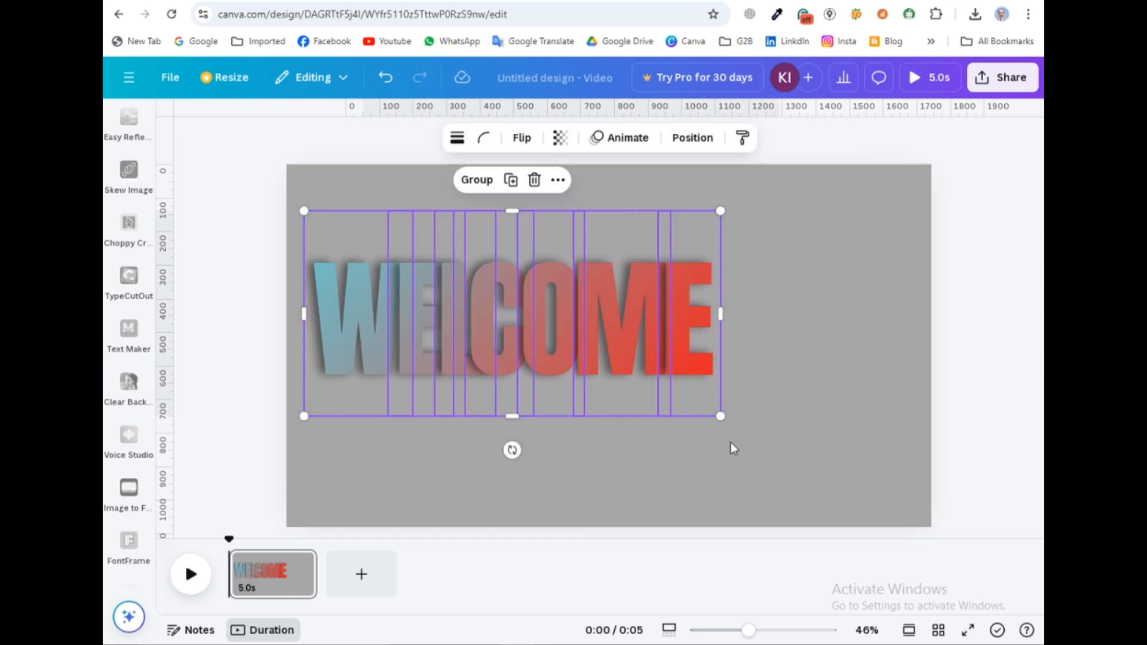
left_click_drag(720, 417, 831, 471)
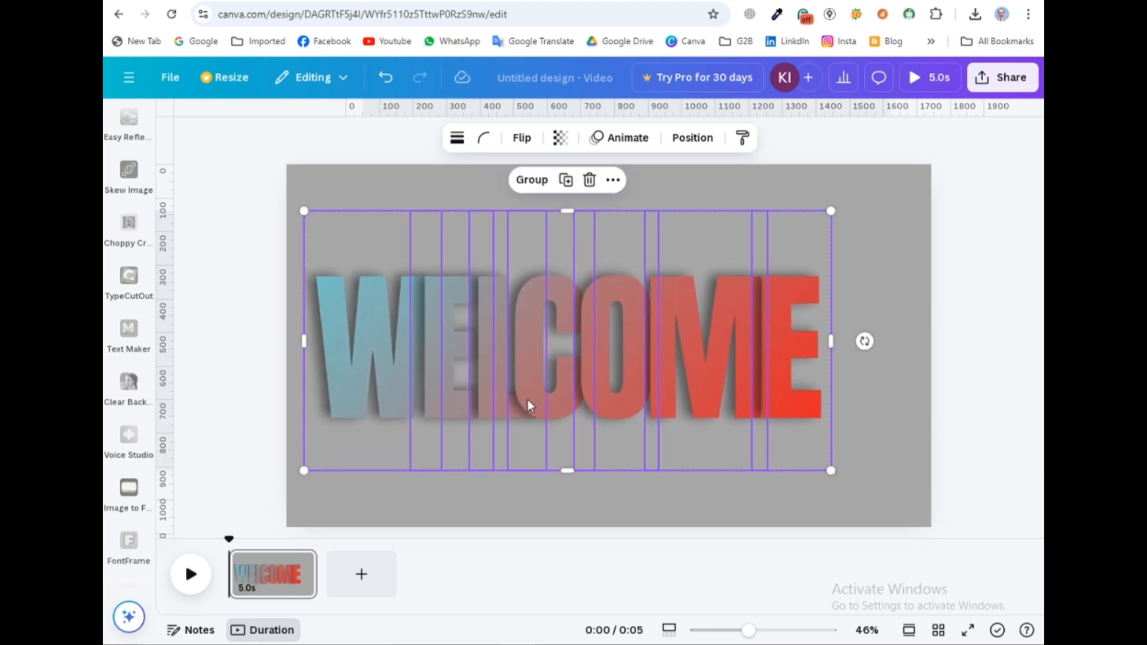
left_click_drag(529, 399, 572, 406)
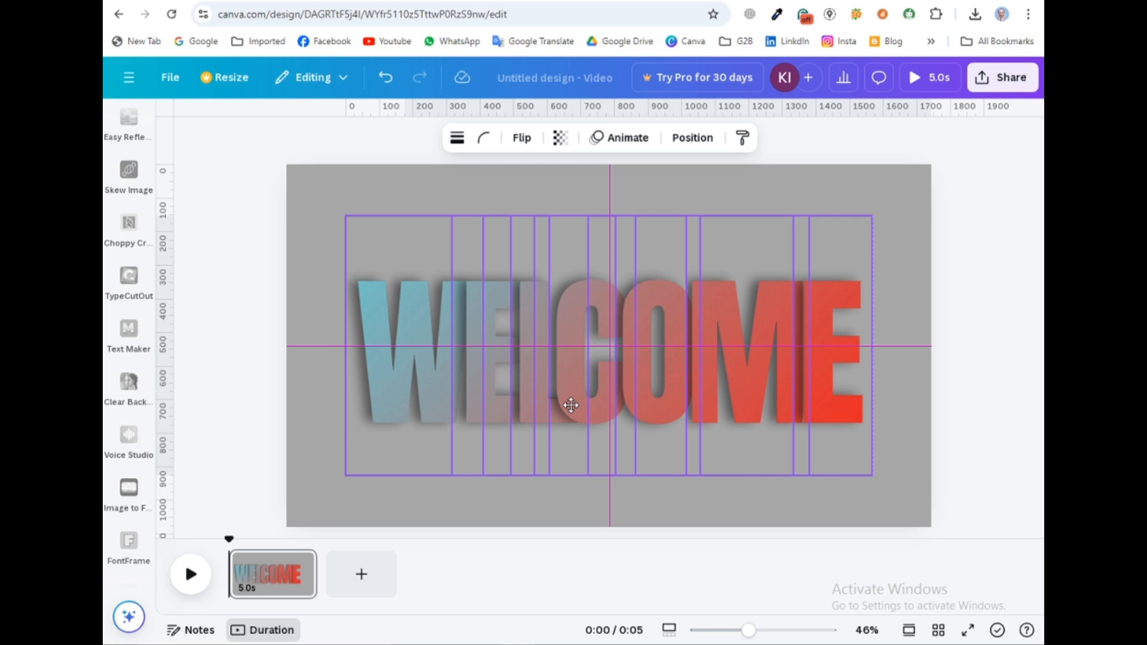
left_click_drag(571, 406, 567, 380)
Change the page background color to black.
left_click(303, 266)
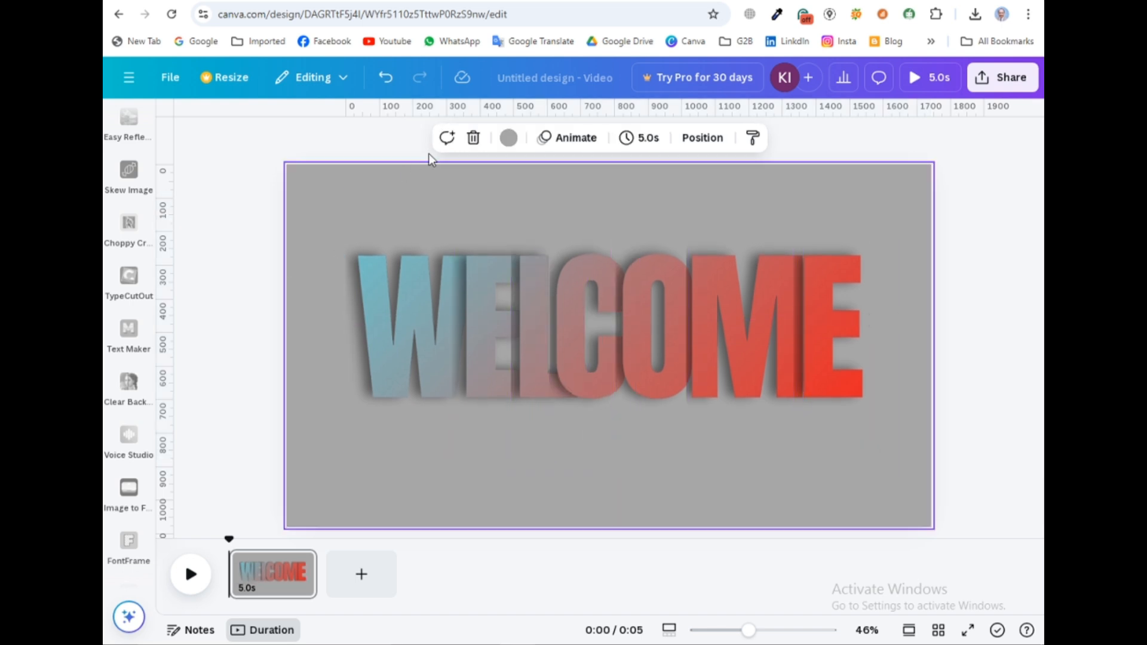
left_click(509, 138)
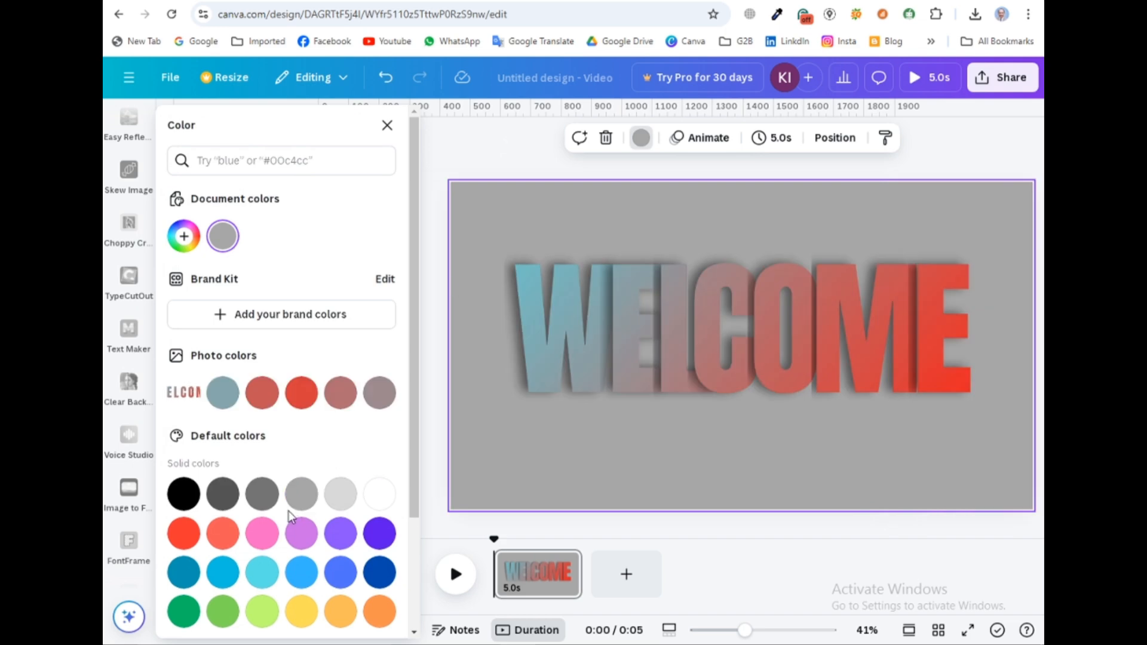
left_click(186, 494)
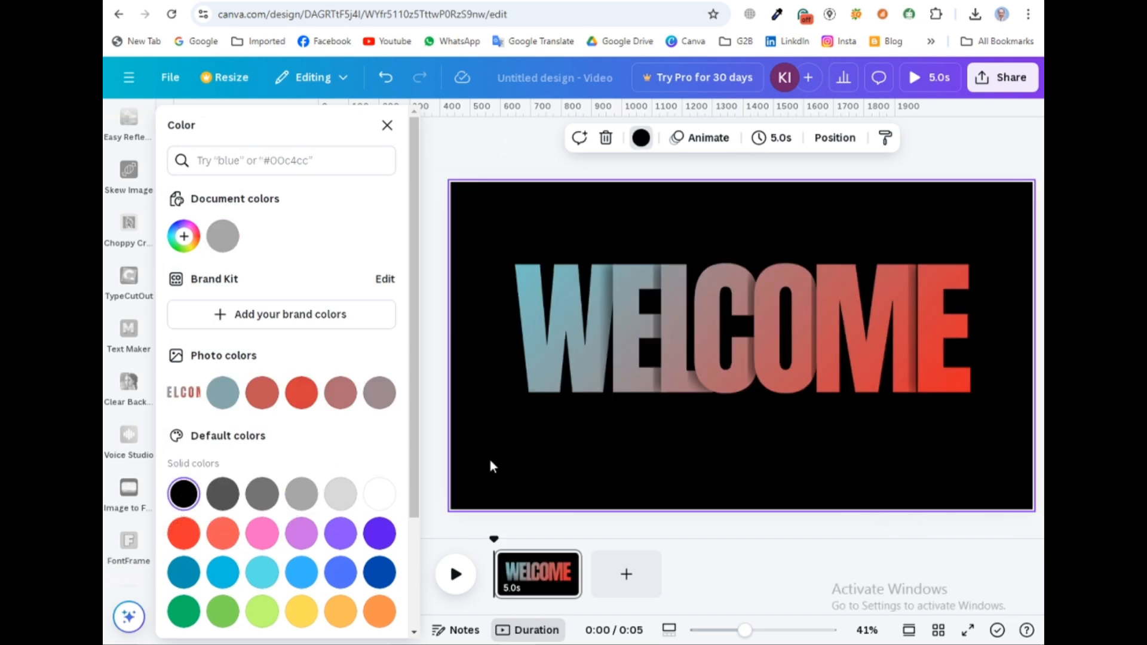
left_click(387, 125)
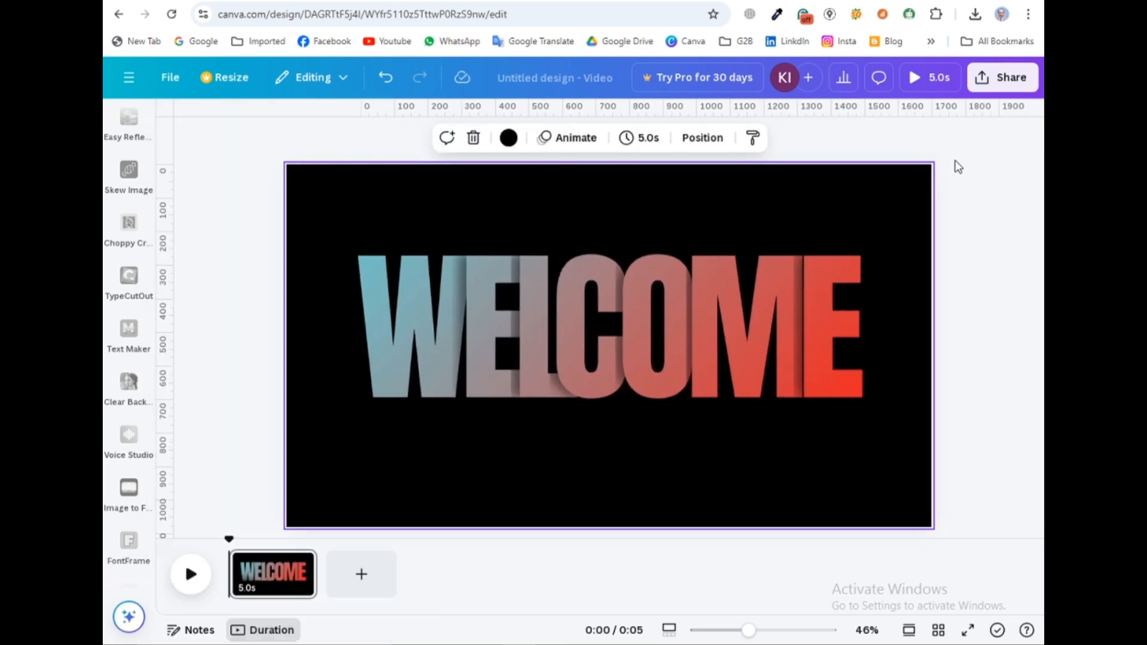
Download the design as a JPG.
left_click(1003, 81)
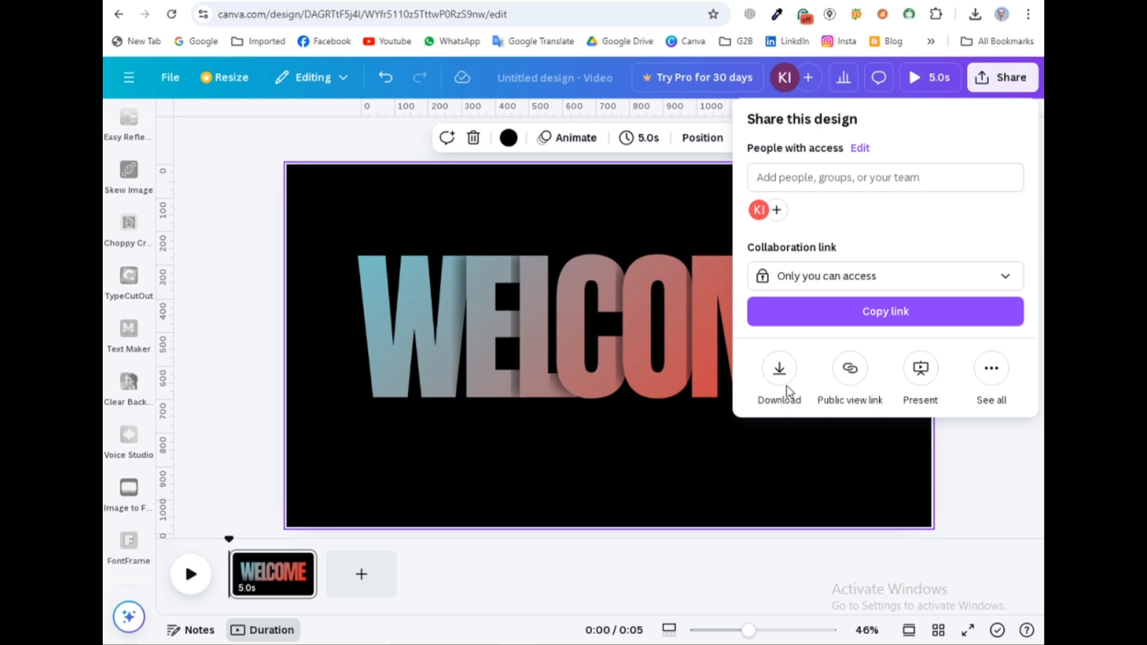
left_click(779, 370)
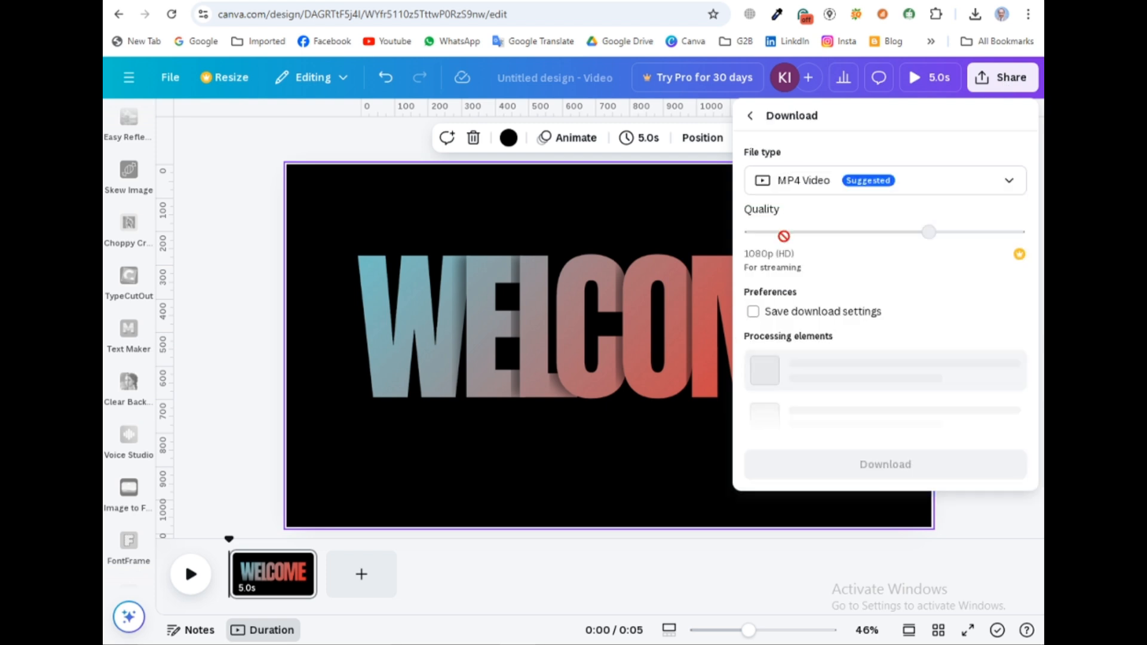
left_click(787, 185)
left_click(789, 226)
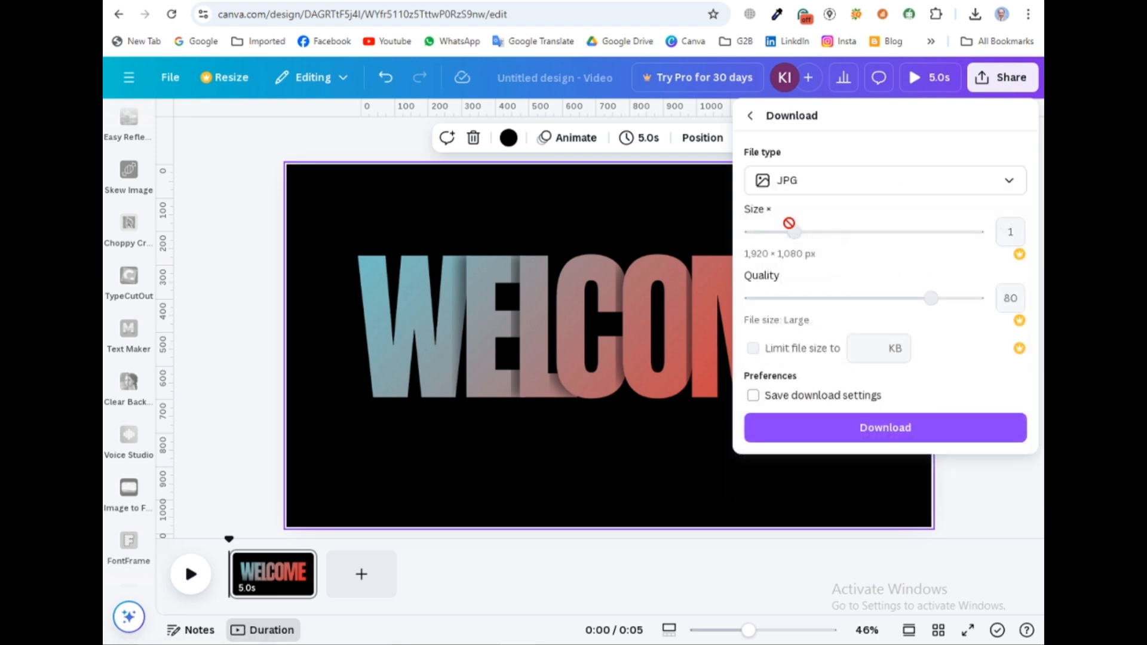
left_click(847, 433)
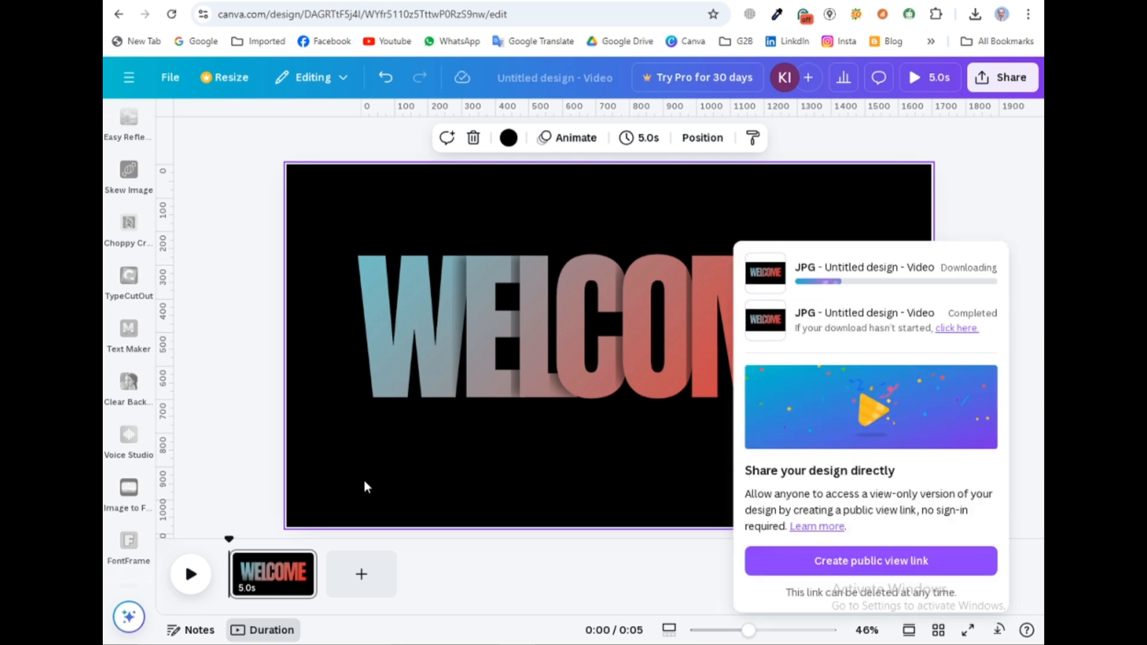
Add the newly downloaded Untitled design (1).jpg to the design's uploaded images.
left_click(252, 309)
scroll(129, 328, "up", 5)
left_click(120, 327)
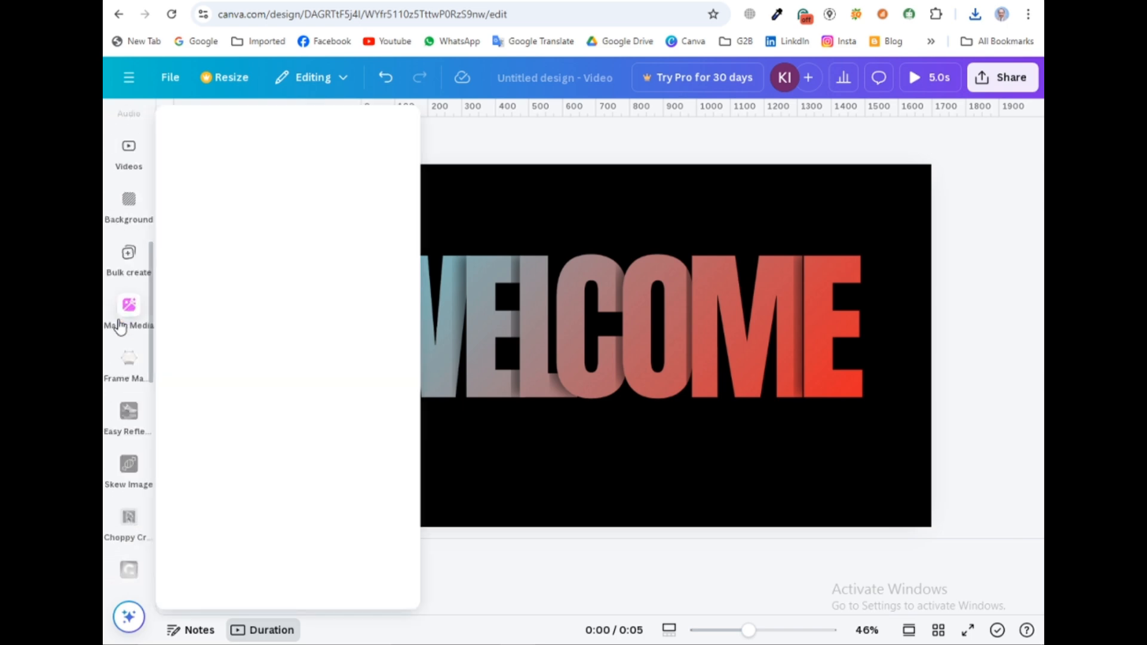
scroll(120, 327, "up", 8)
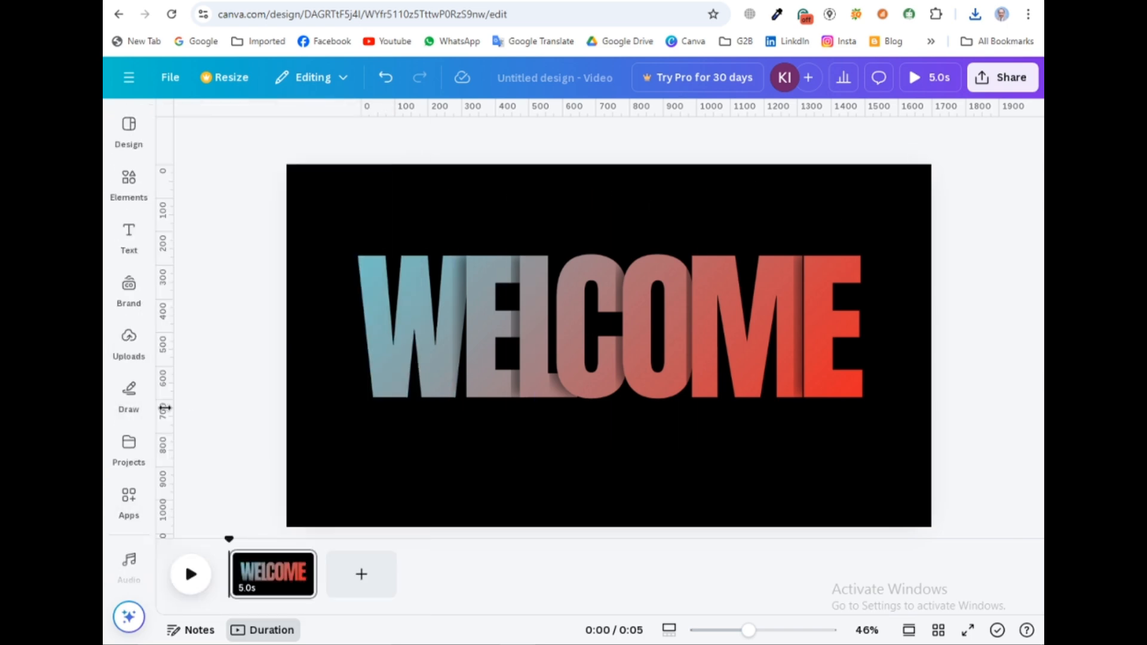
left_click(127, 343)
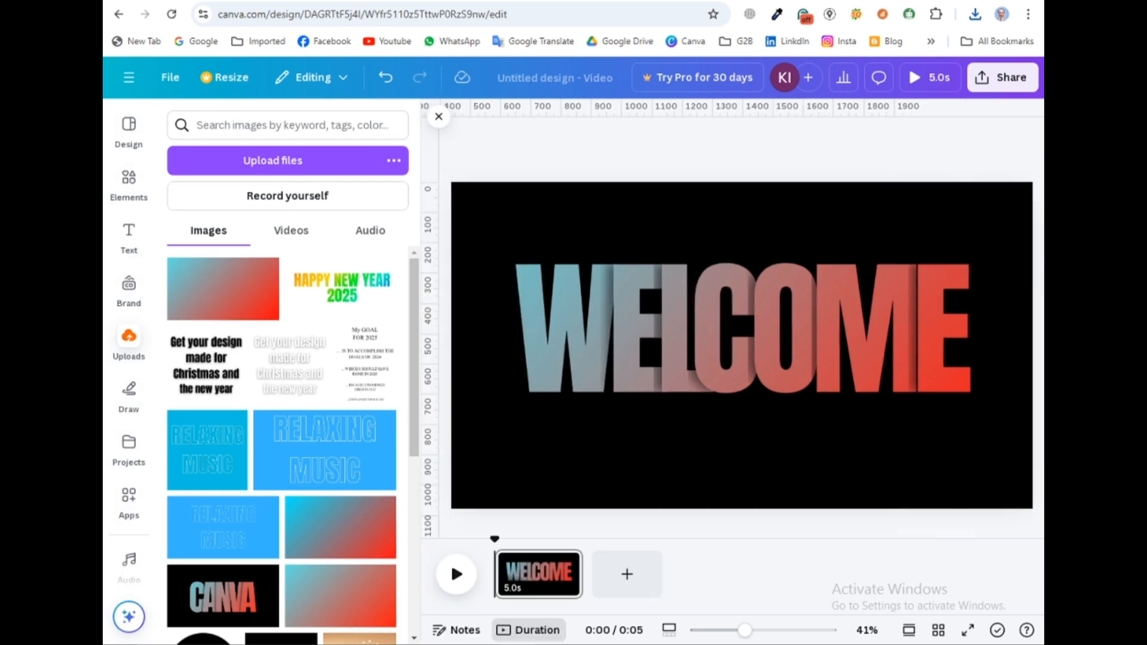
left_click(974, 14)
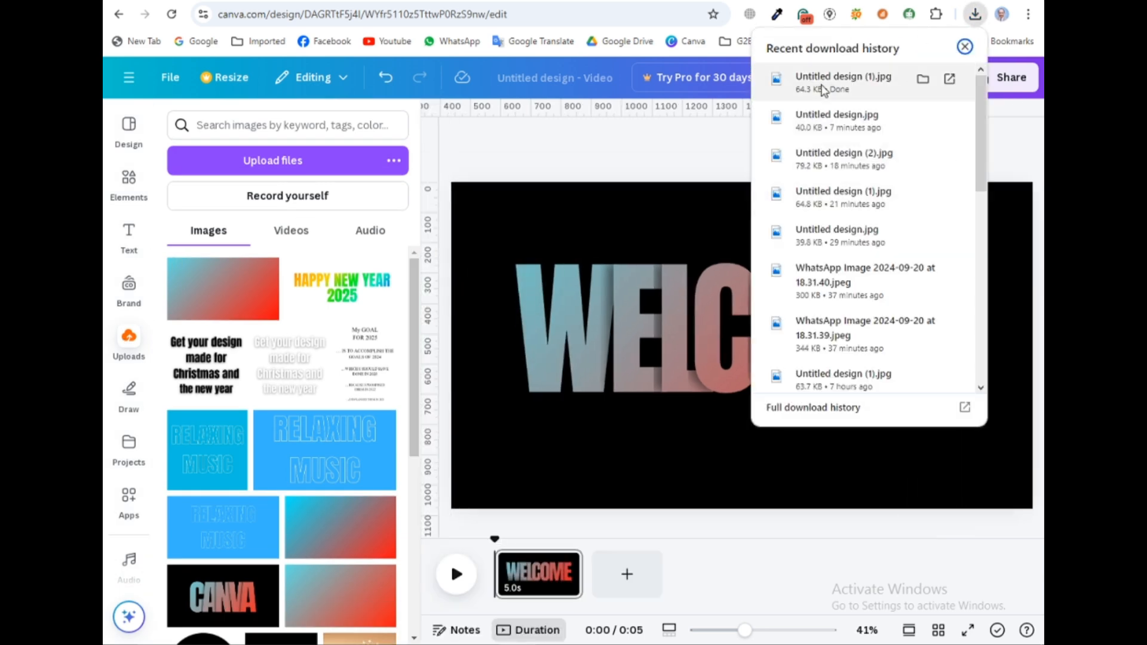
left_click_drag(830, 91, 231, 406)
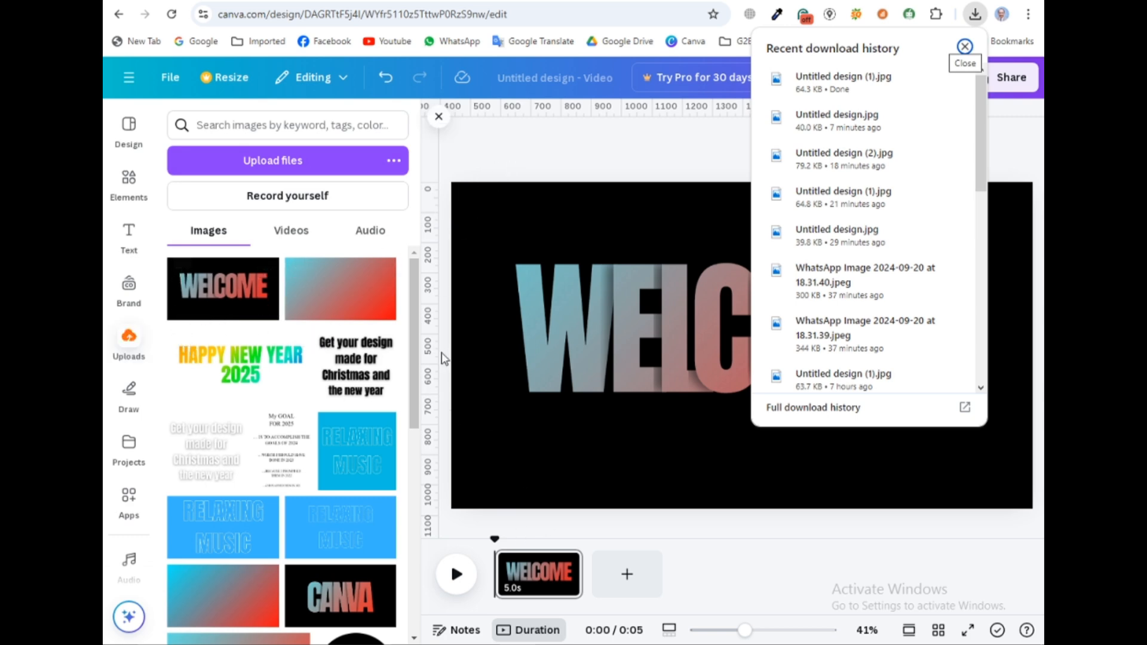
Delete all the WELCOME letter pieces from the black page.
left_click(617, 490)
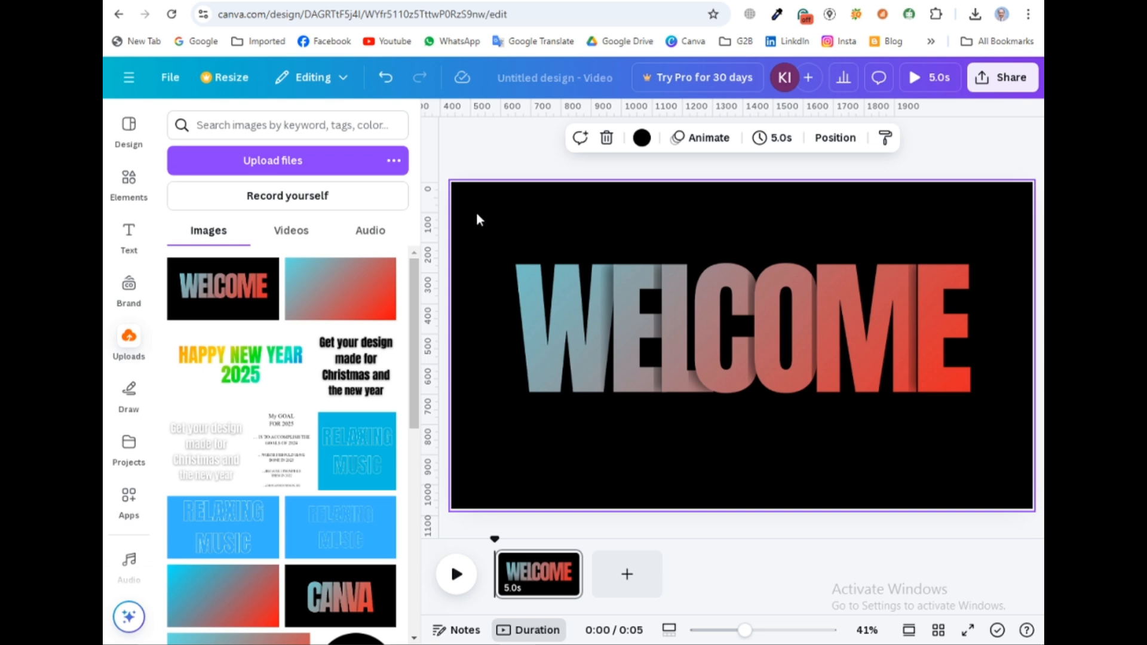
left_click_drag(478, 220, 1009, 430)
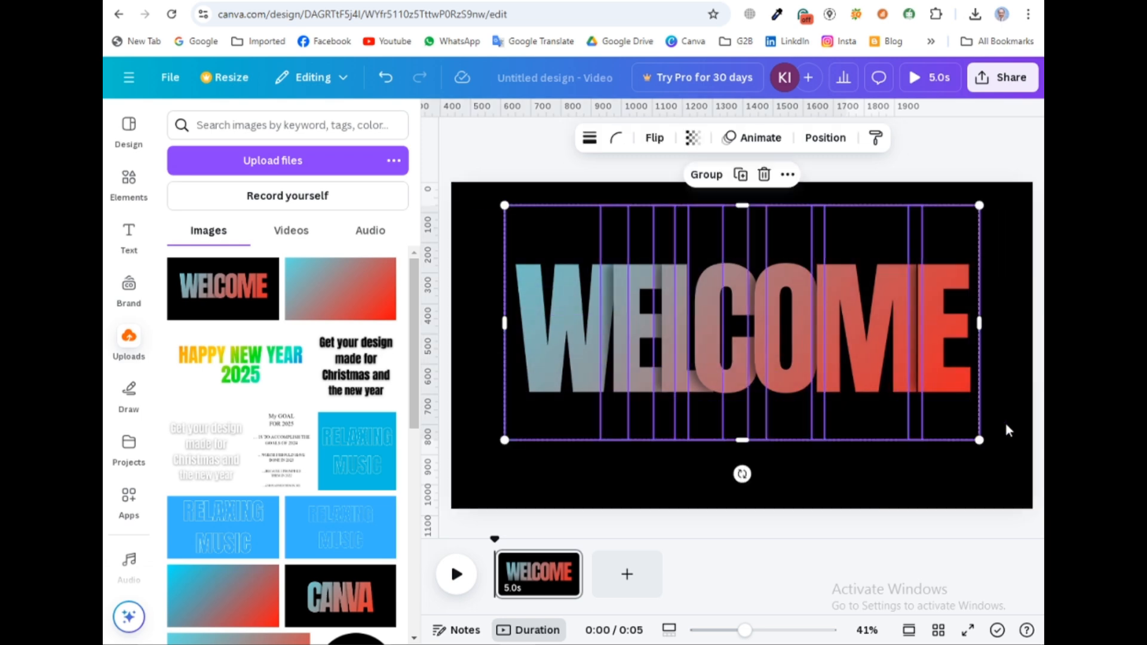
key("Delete")
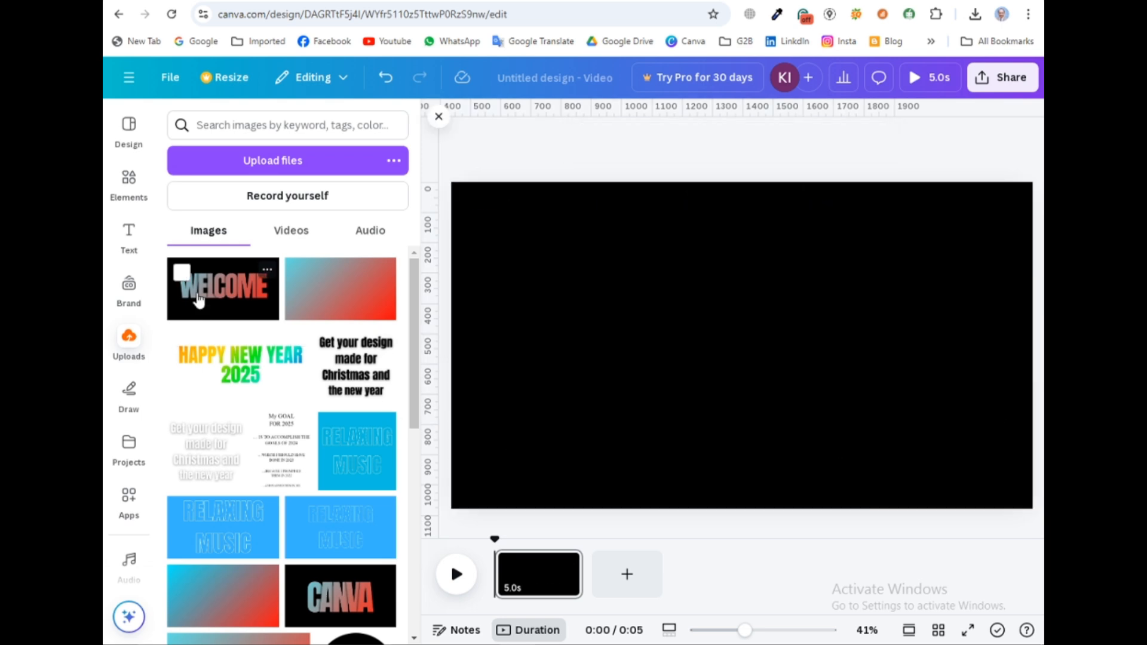
Place the uploaded WELCOME image on the black page and enlarge it to nearly the page width.
left_click(199, 302)
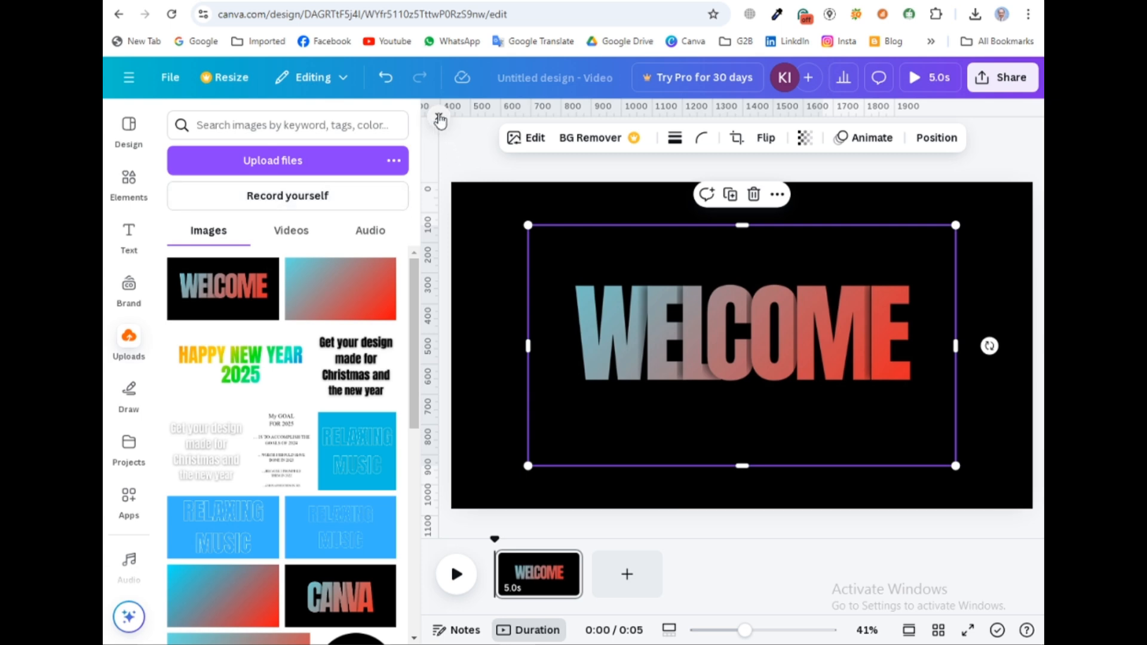
left_click(439, 117)
left_click_drag(625, 366, 567, 295)
left_click_drag(790, 408, 919, 482)
Move the WELCOME image into the page's upper half and crop away most of its empty black area below the letters.
left_click_drag(608, 361, 610, 330)
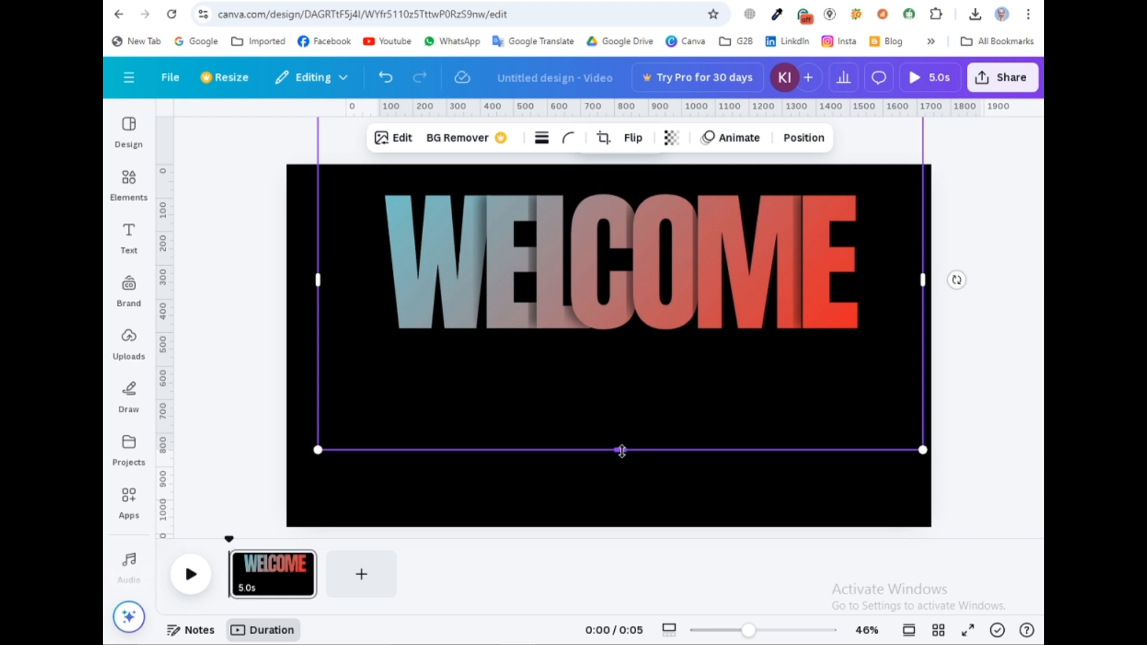
left_click_drag(620, 443, 620, 366)
left_click_drag(590, 287, 579, 293)
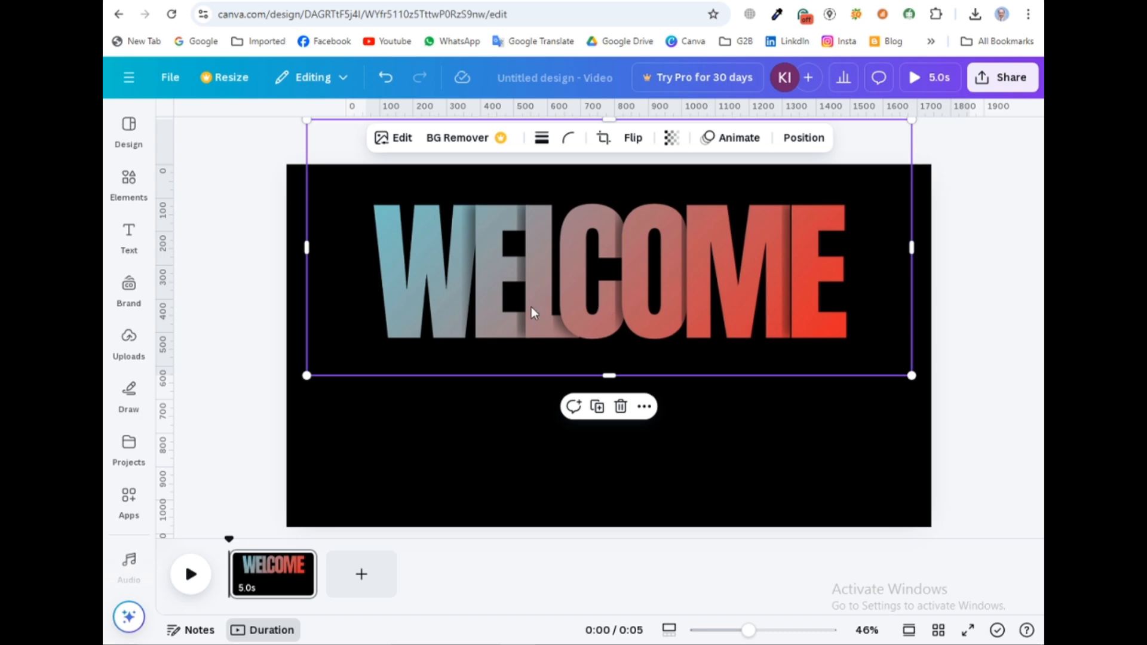
Apply the Belvedere filter to the WELCOME image.
left_click(399, 142)
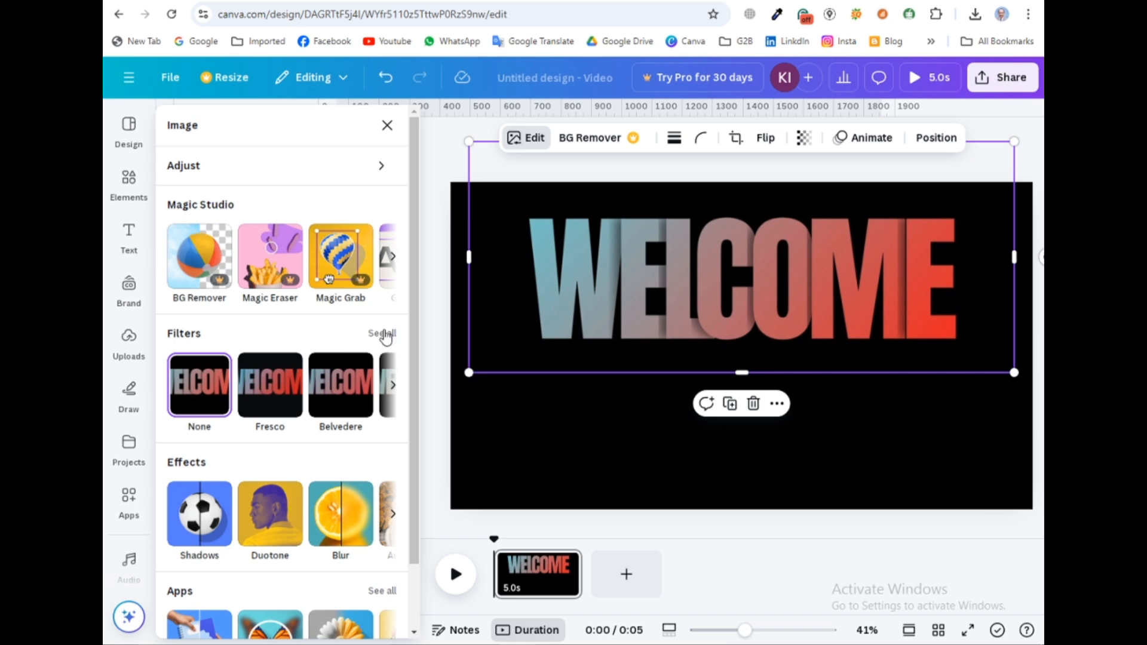
left_click(384, 333)
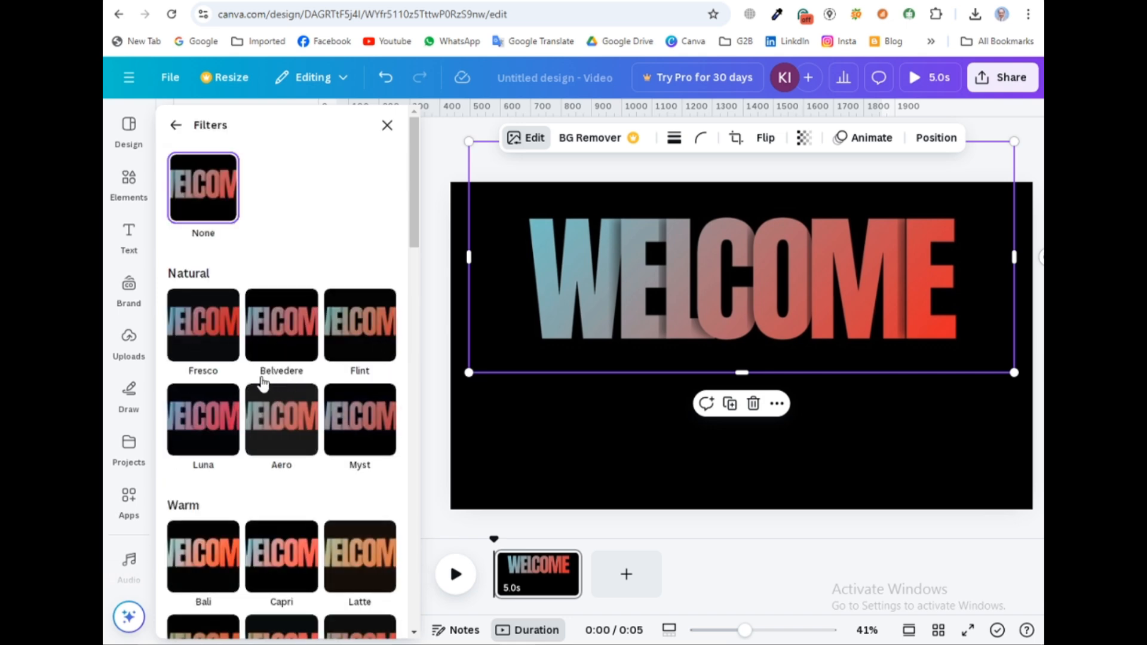
left_click(259, 343)
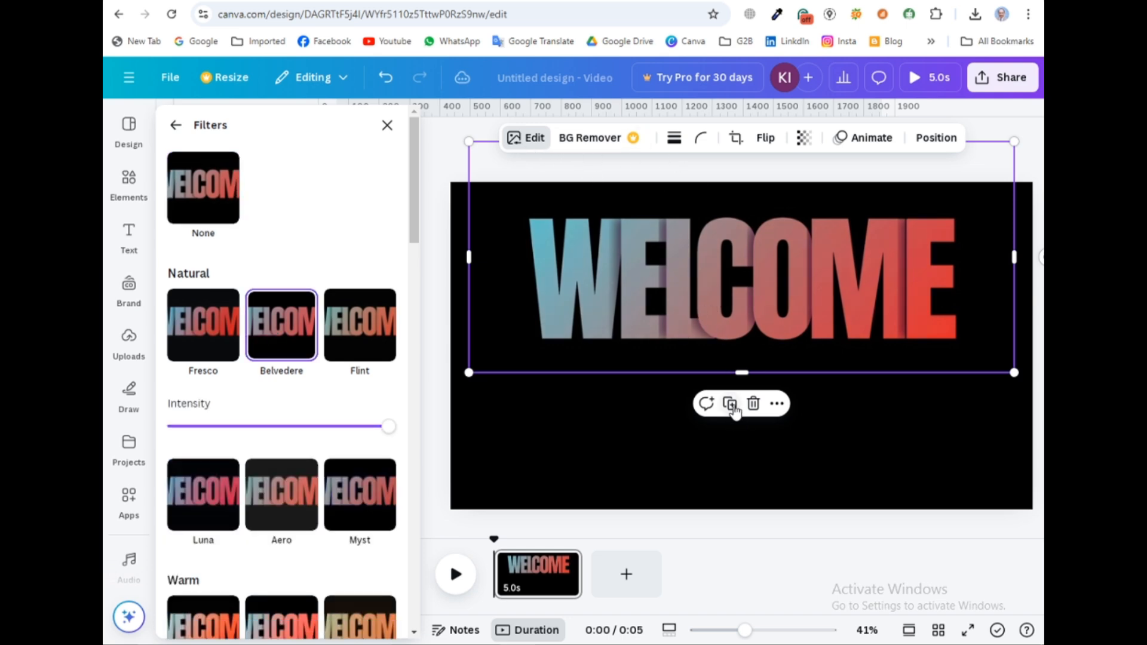
Duplicate the filtered WELCOME image and flip the copy vertically.
left_click(731, 406)
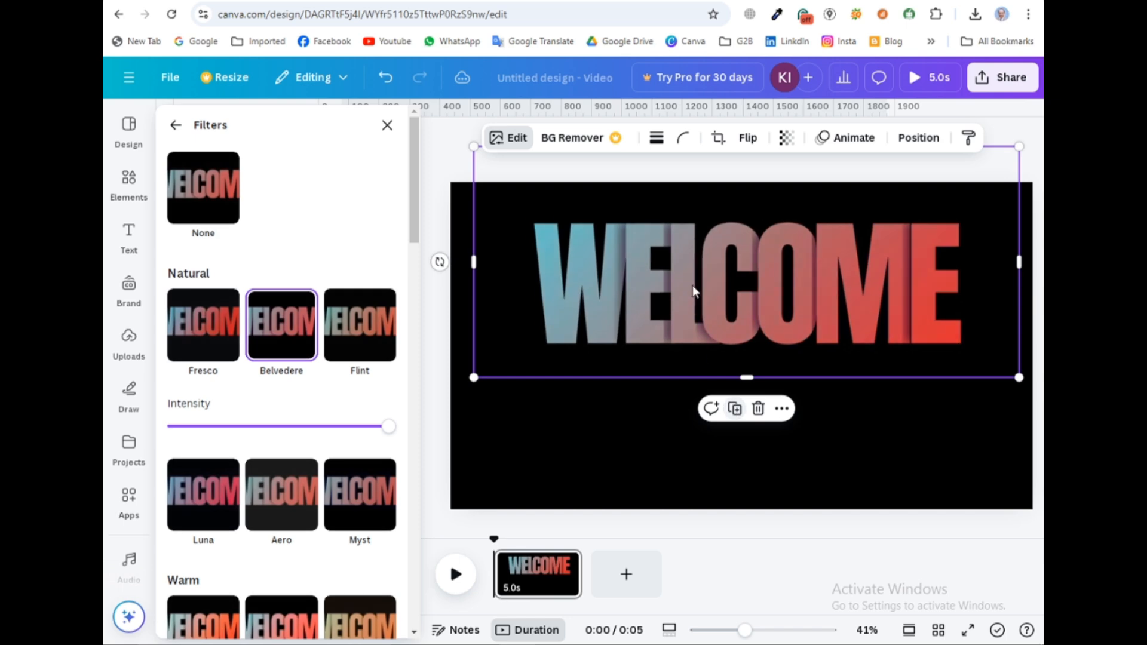
left_click(387, 126)
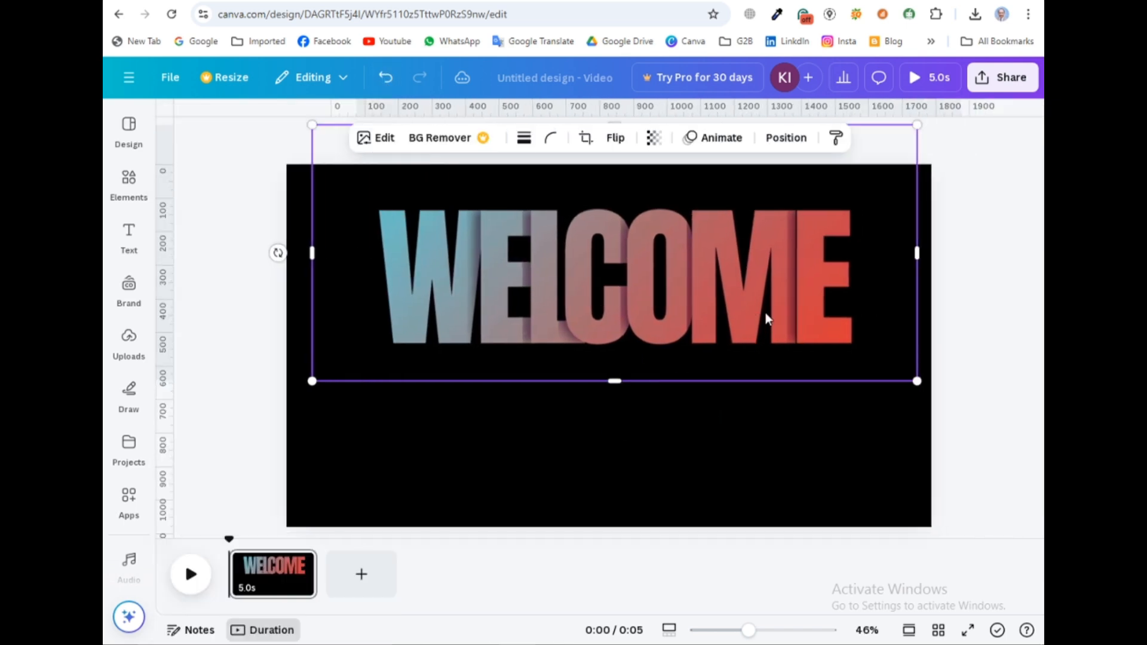
left_click(612, 138)
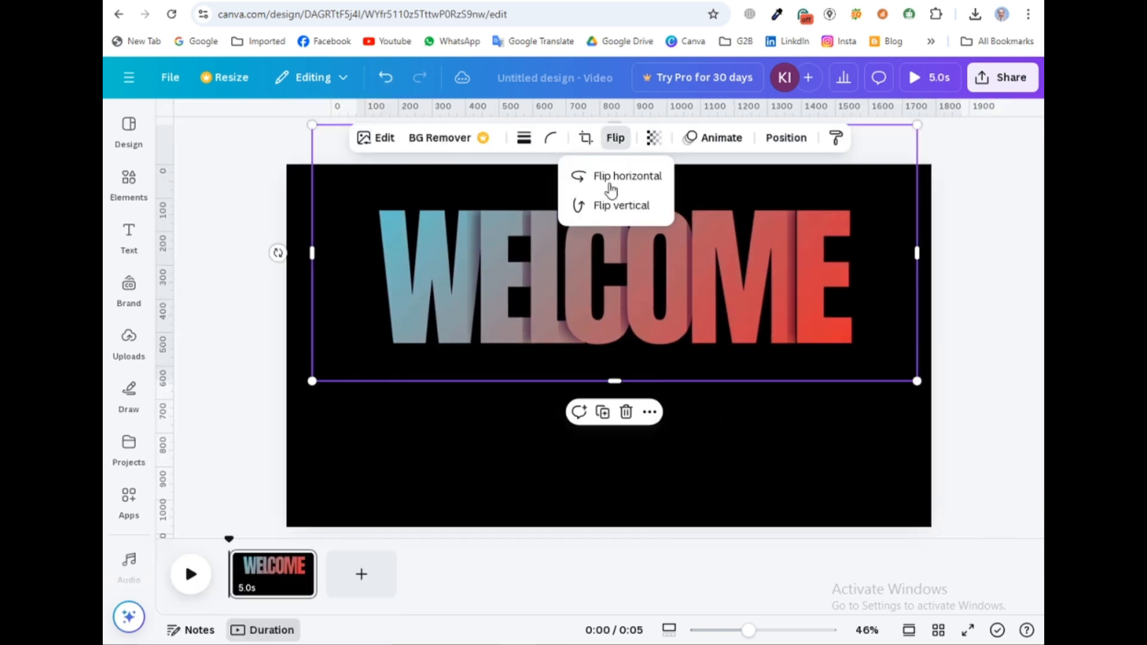
left_click(598, 218)
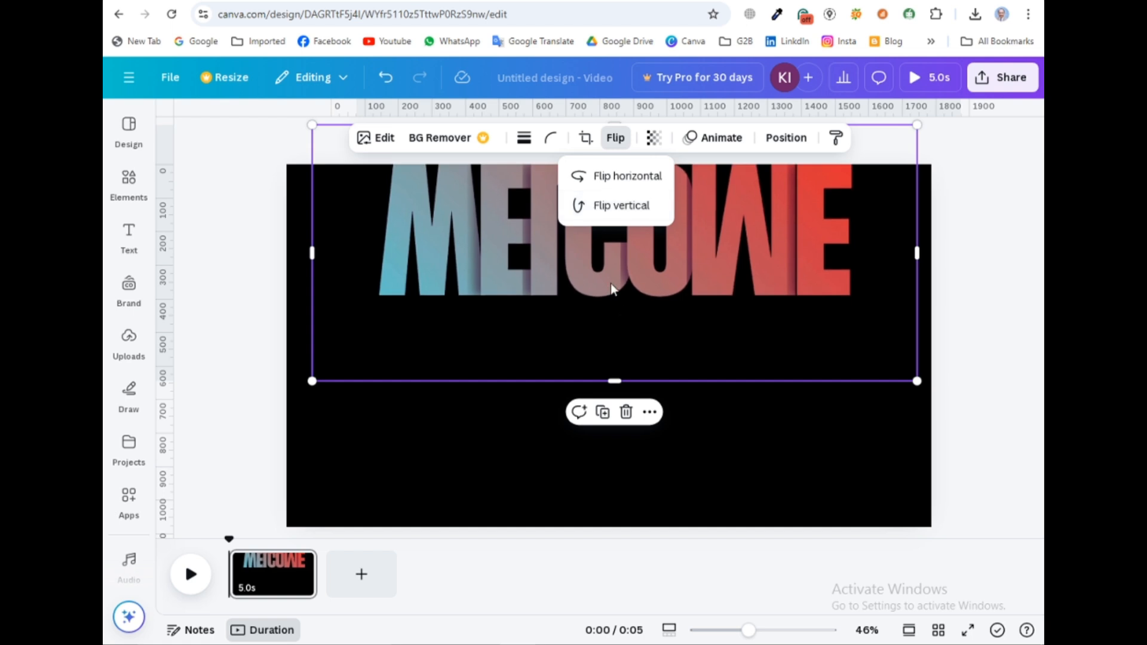
Move the flipped copy directly below the original word and crop the black strip above its letters.
left_click_drag(597, 275, 598, 413)
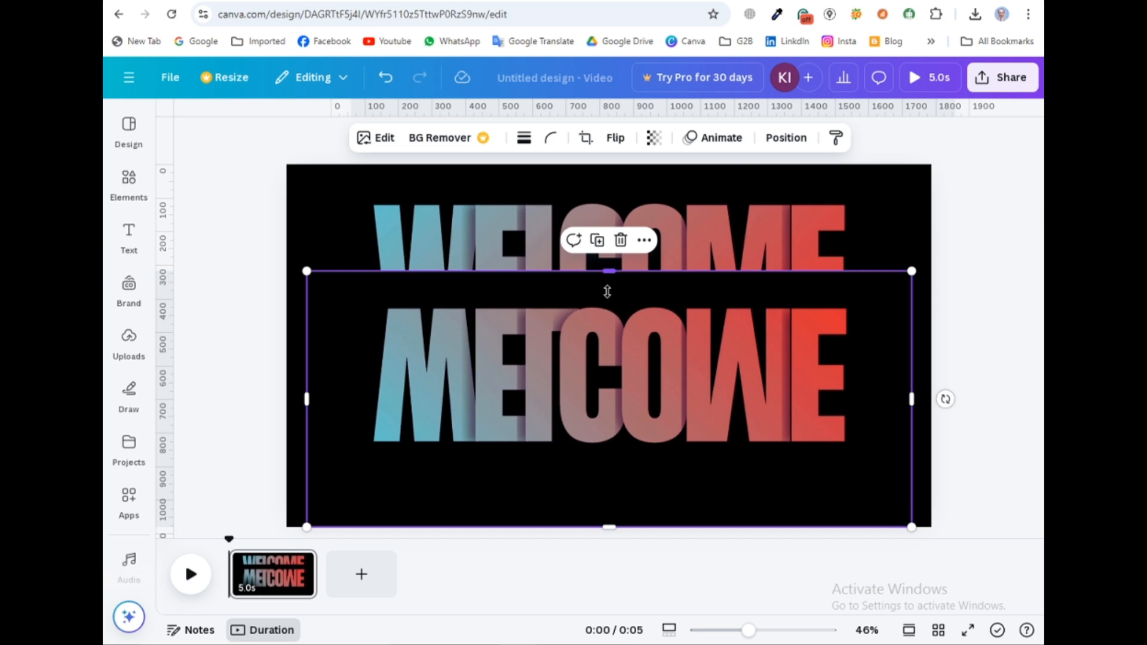
left_click_drag(607, 291, 609, 310)
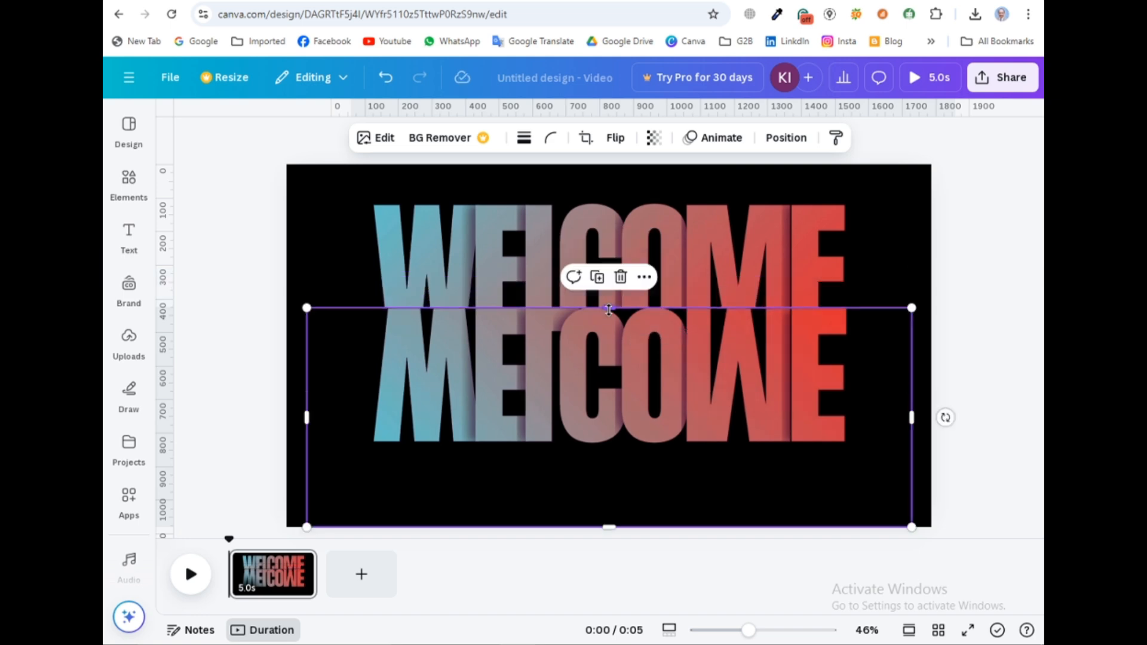
left_click_drag(619, 395, 614, 417)
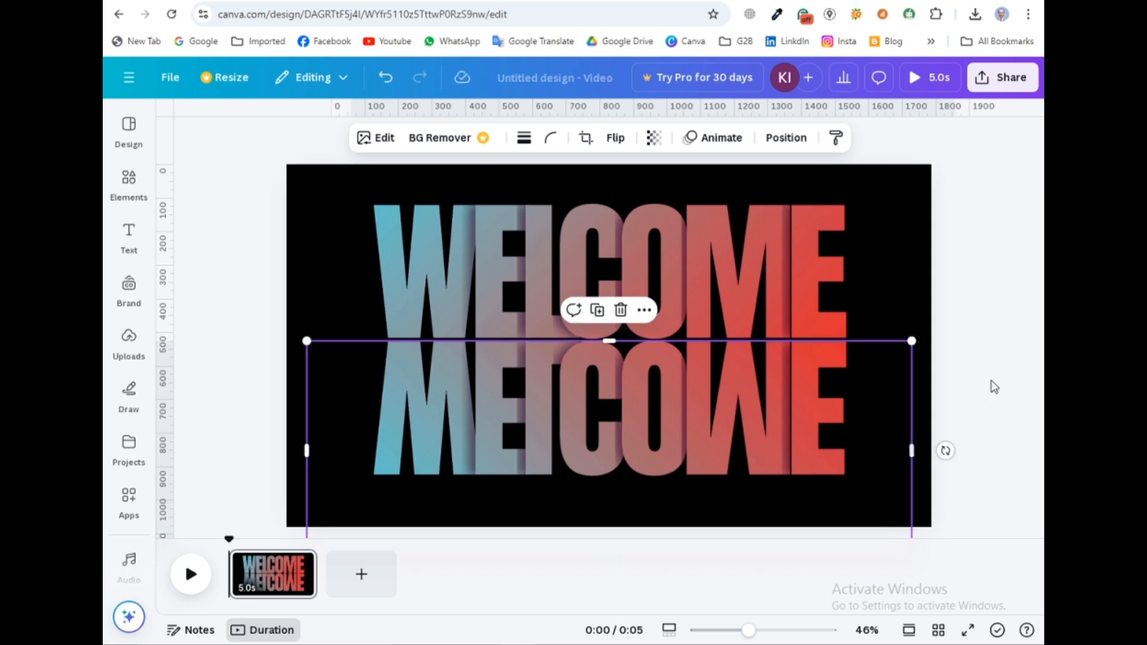
left_click(992, 387)
left_click(732, 397)
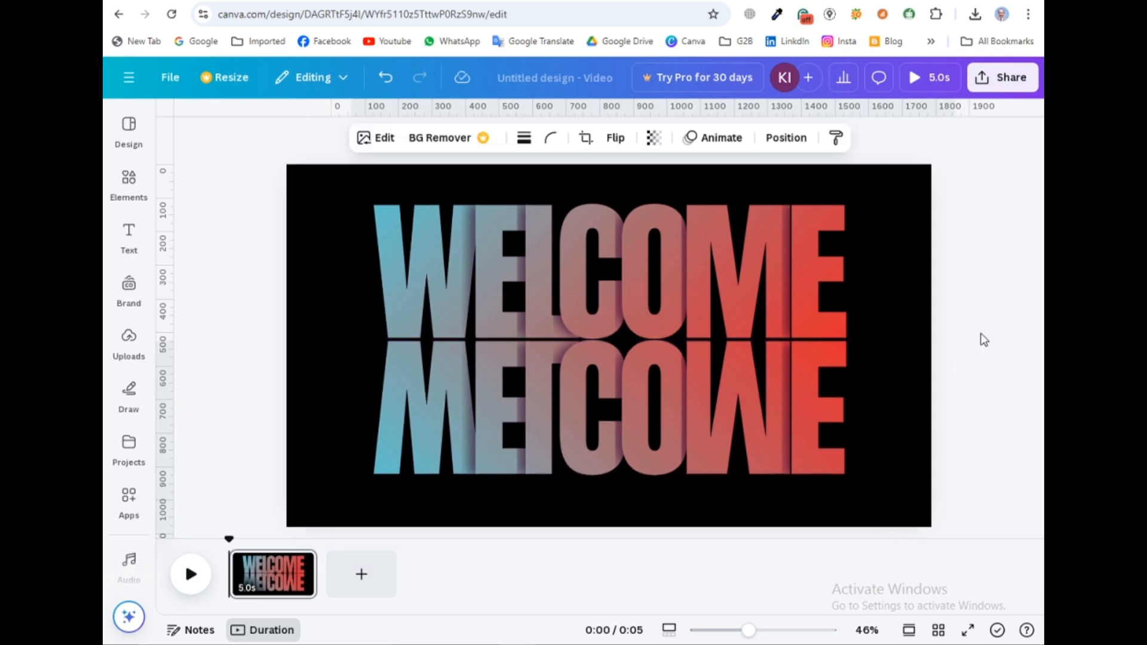
key("Up")
key("Up")
key("Up")
key("Up")
key("Up")
key("Up")
key("Up")
key("Up")
key("Up")
key("Up")
key("Up")
key("Up")
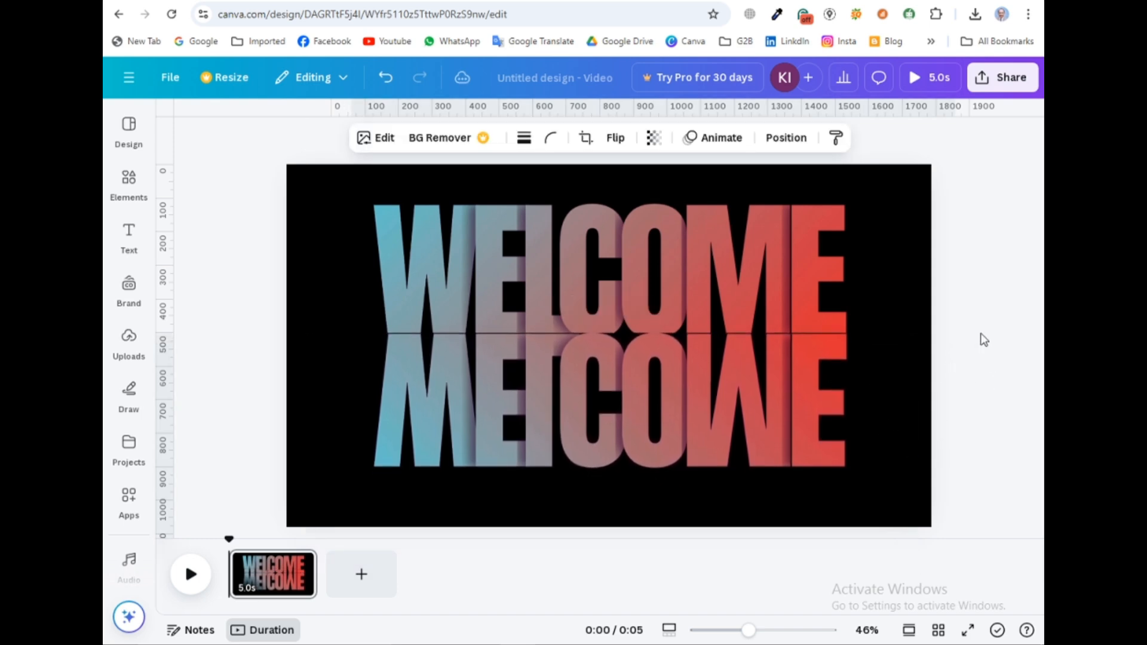
key("Down")
key("Down")
key("Down")
key("Down")
key("Down")
key("Down")
key("Down")
key("Down")
key("Down")
key("Down")
key("Down")
key("Down")
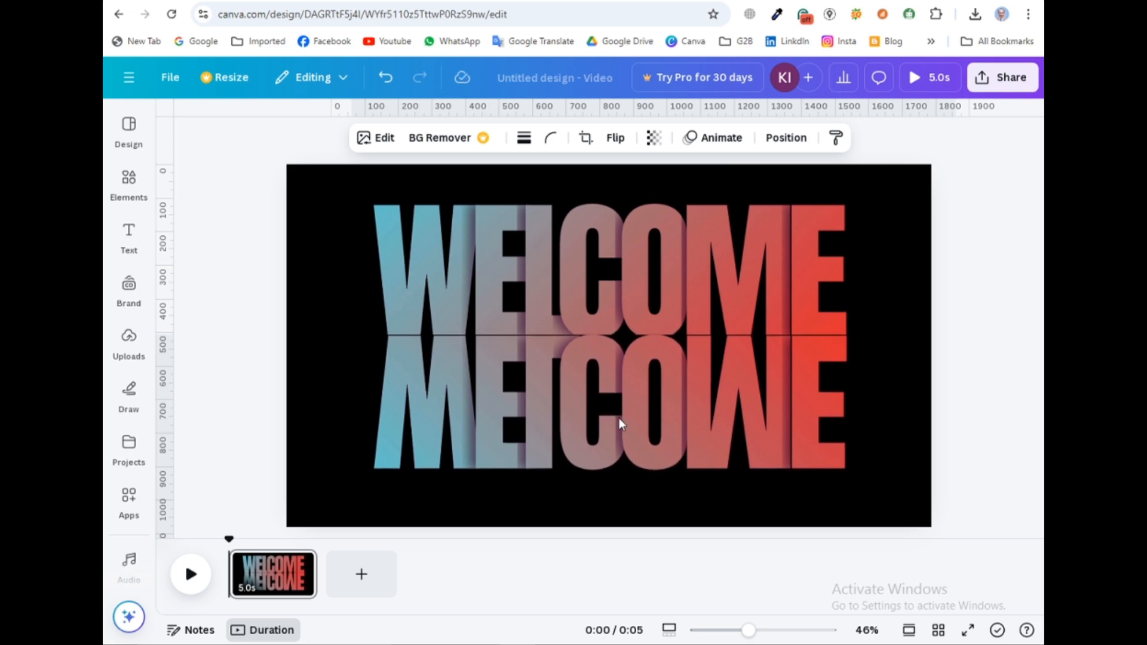
key("Down")
key("Down")
key("Down")
key("Down")
key("Down")
key("Down")
key("Down")
key("Down")
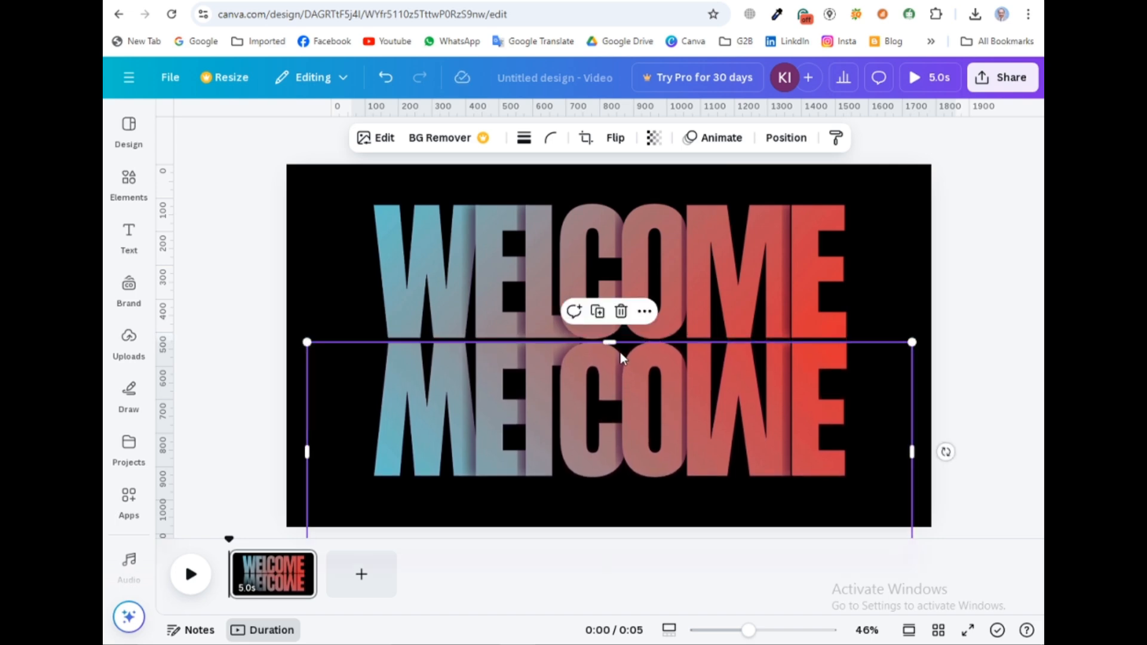
Trim the flipped copy's upper edge slightly and nudge it up until its letters touch the base of the original WELCOME.
left_click_drag(615, 346, 616, 349)
left_click(831, 389)
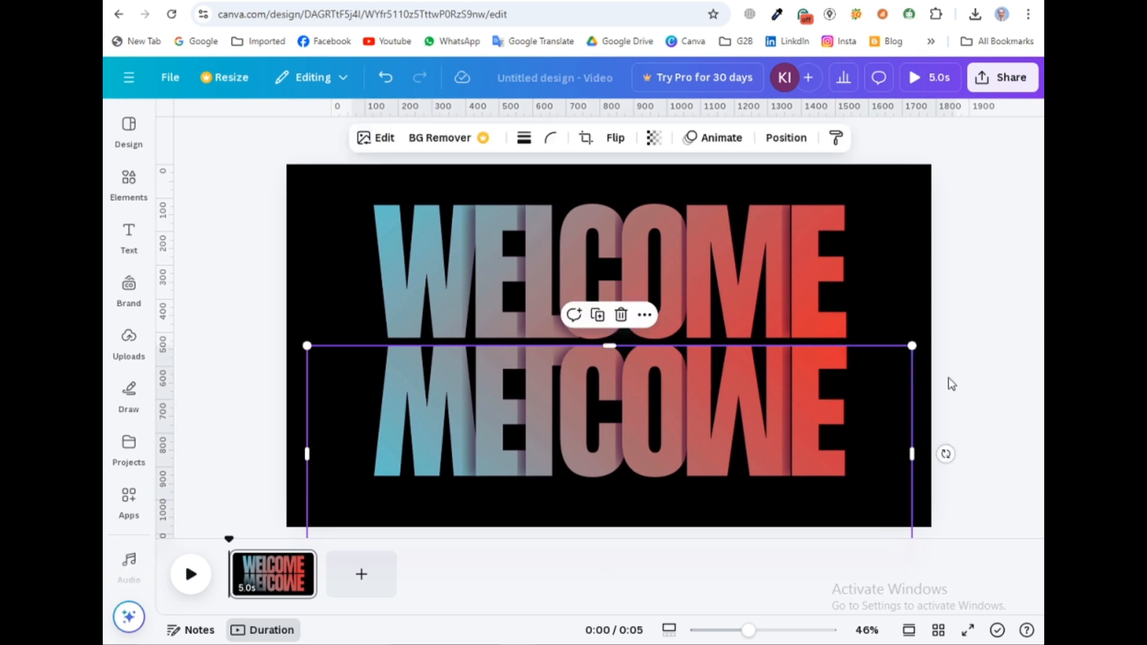
key("Up")
key("Up")
key("Up")
key("Up")
key("Up")
key("Up")
key("Up")
key("Up")
key("Up")
key("Up")
key("Up")
key("Up")
key("Up")
key("Up")
key("Up")
key("Up")
key("Up")
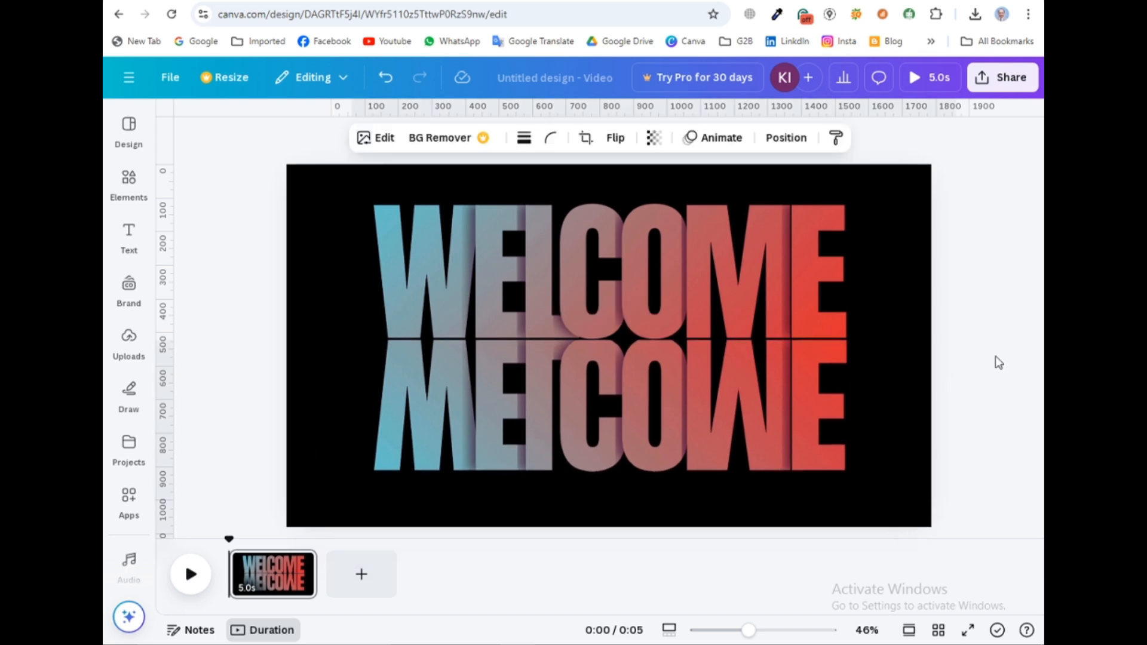
key("Up")
key("Up")
key("Up")
key("Up")
key("Up")
key("Up")
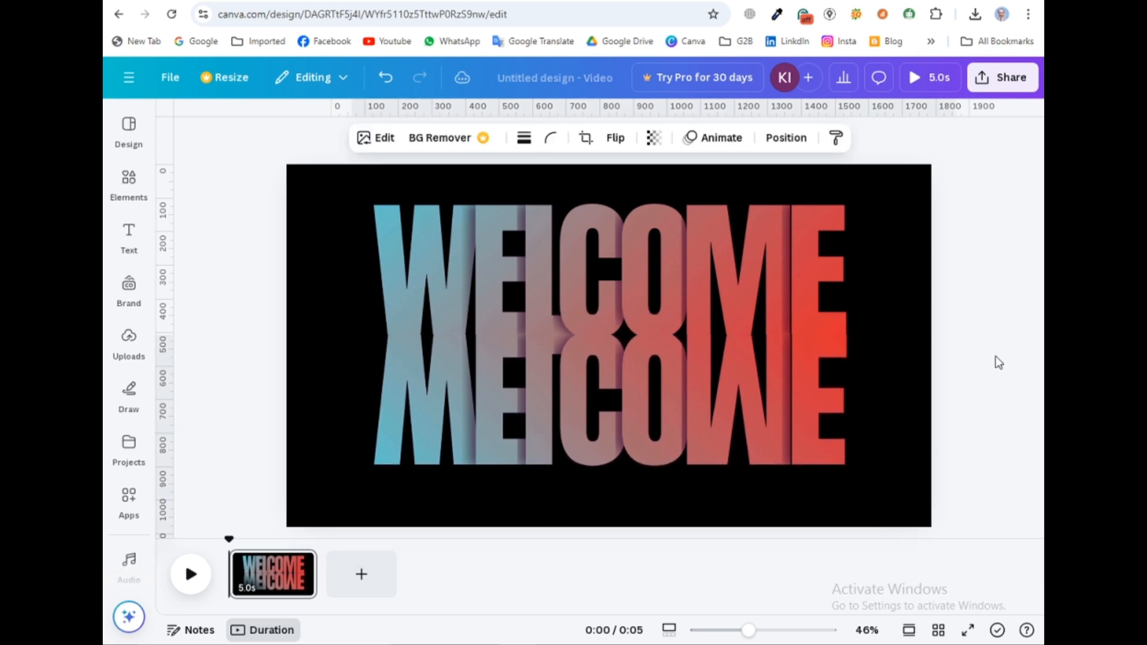
key("Down")
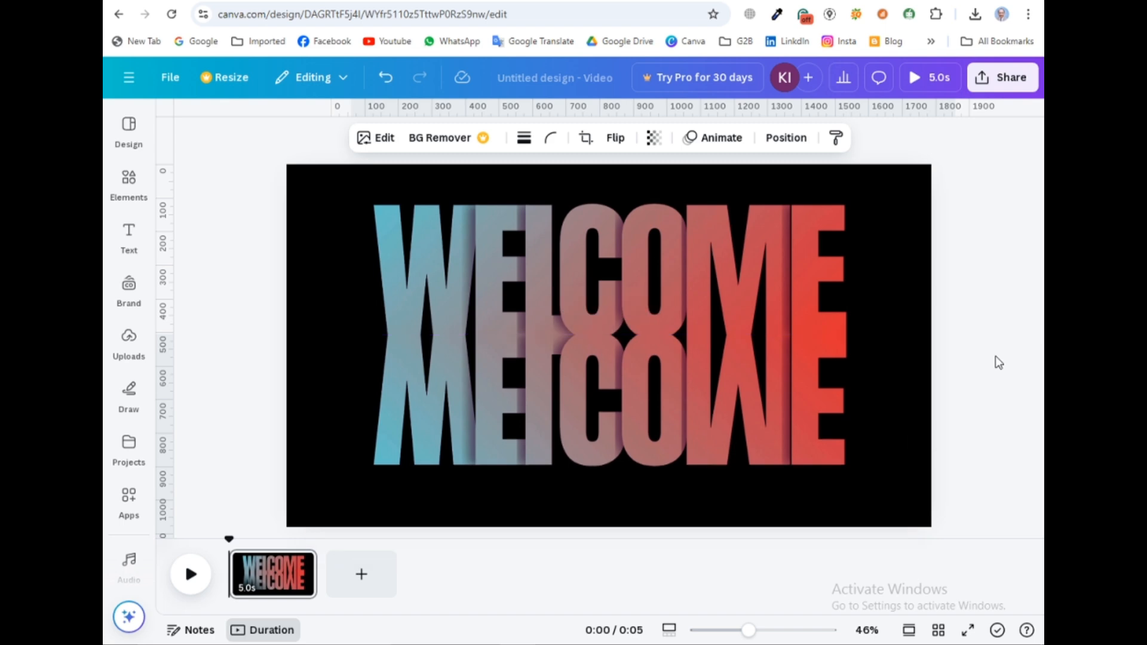
left_click(996, 357)
Set the flipped WELCOME copy's transparency to 40.
left_click(565, 439)
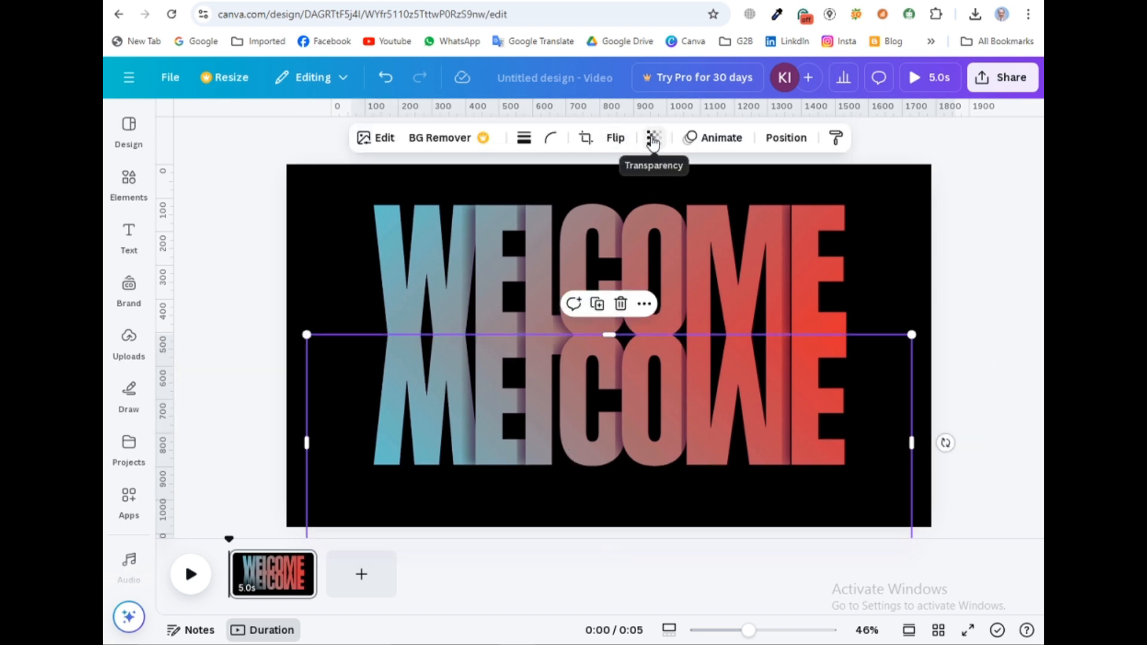
left_click(653, 139)
double_click(717, 199)
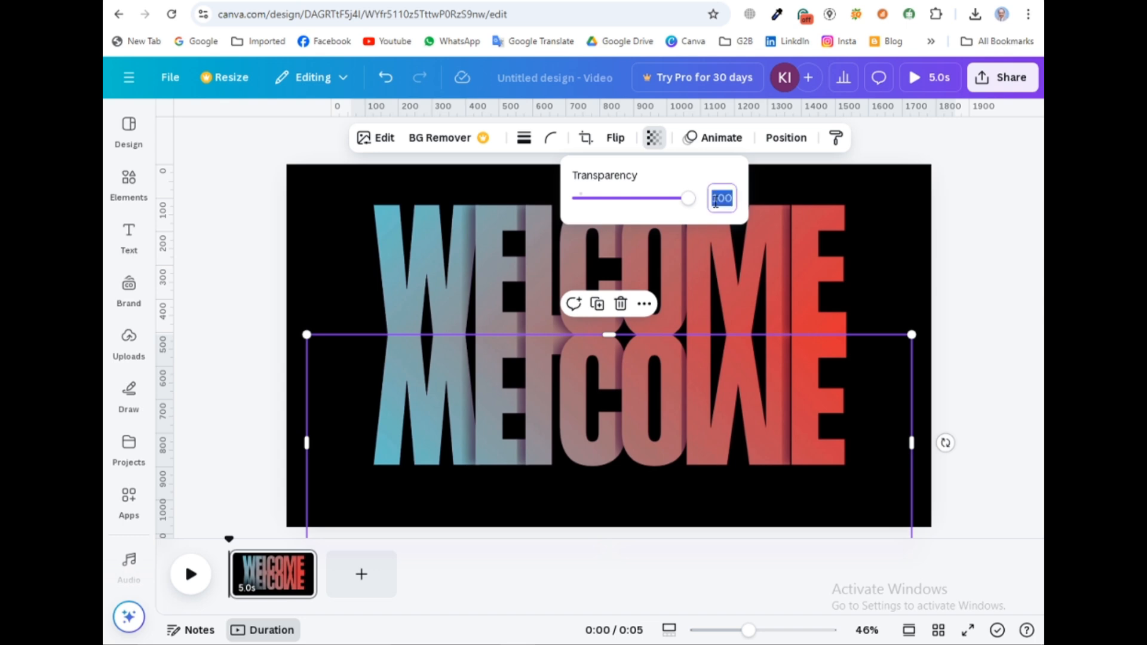
type("40")
left_click(680, 178)
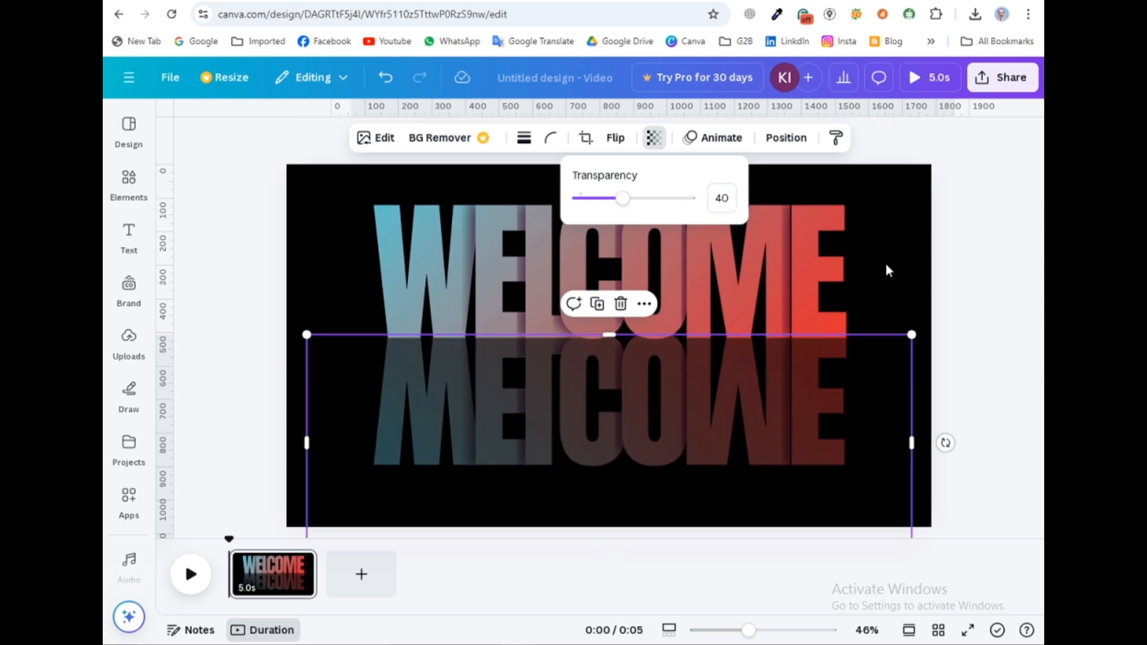
left_click(973, 233)
left_click(911, 209)
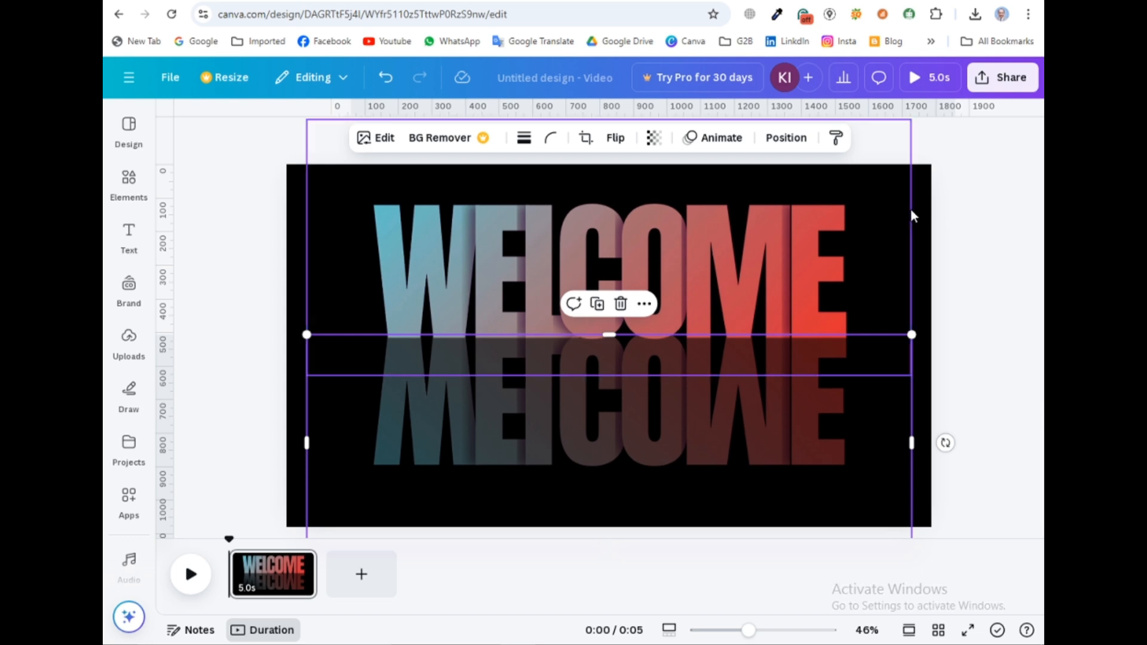
left_click(930, 222)
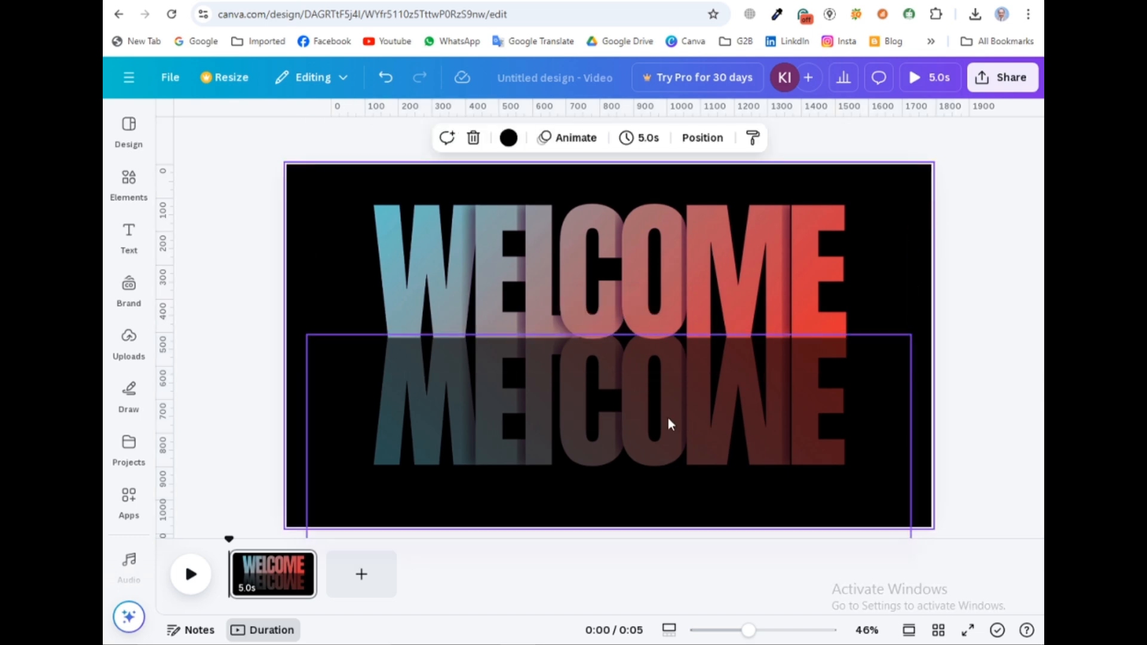
left_click(267, 368)
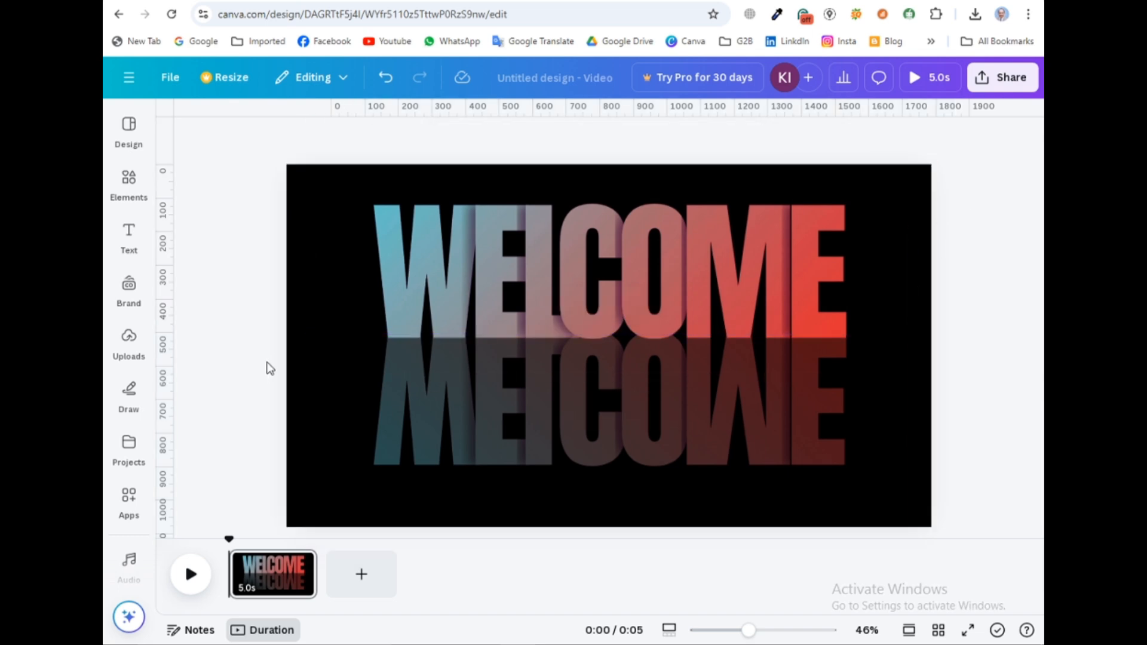
Search the elements for SHADOW graphics and add the free Degrade Esfumado black gradient to the page.
left_click(128, 180)
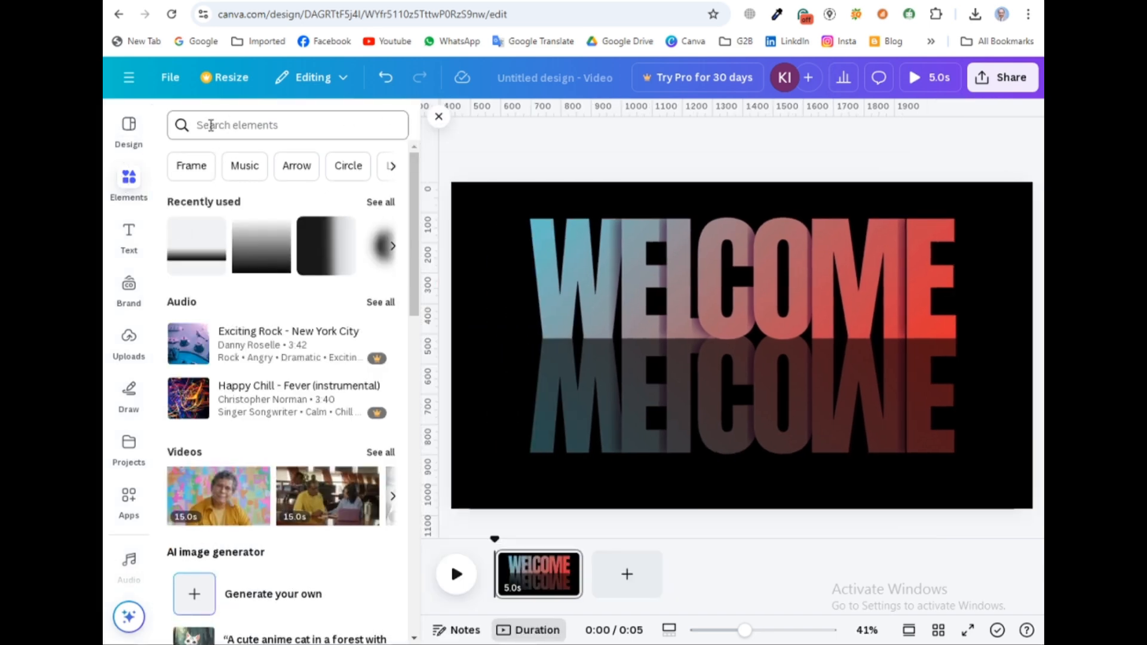
left_click(210, 125)
type("SHADOW")
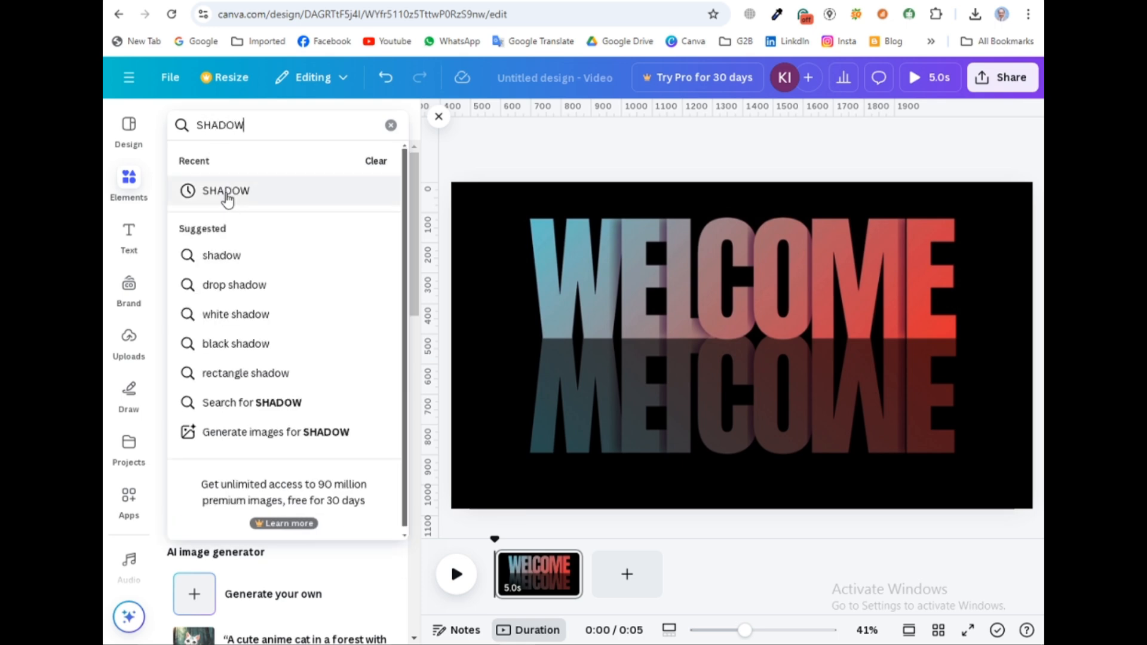
left_click(227, 191)
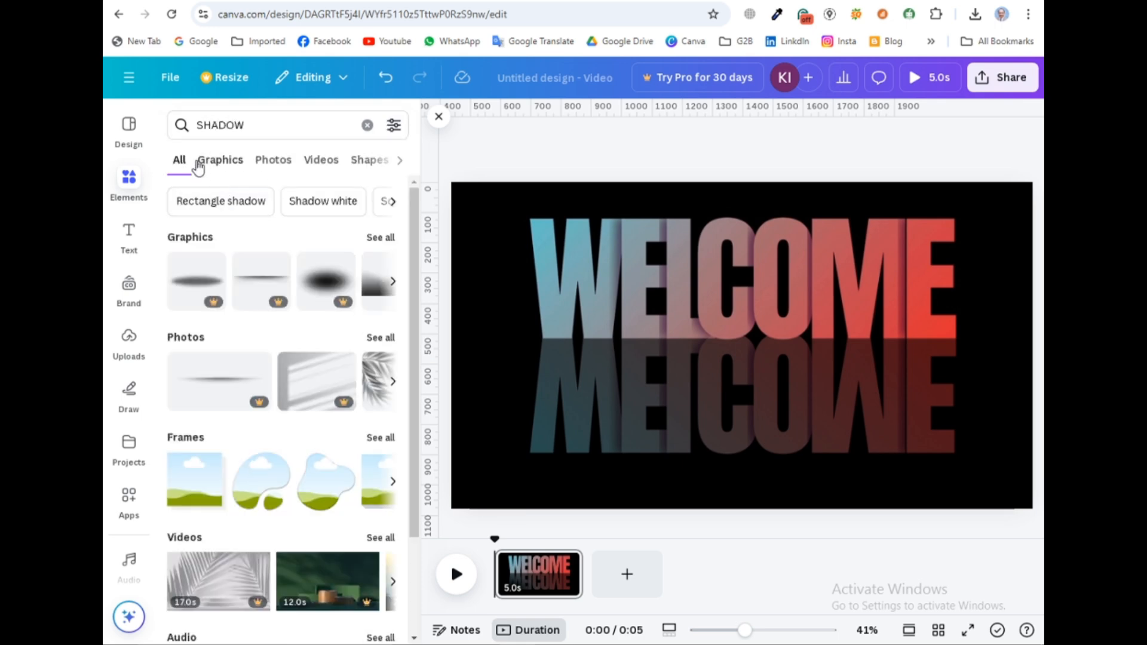
left_click(224, 159)
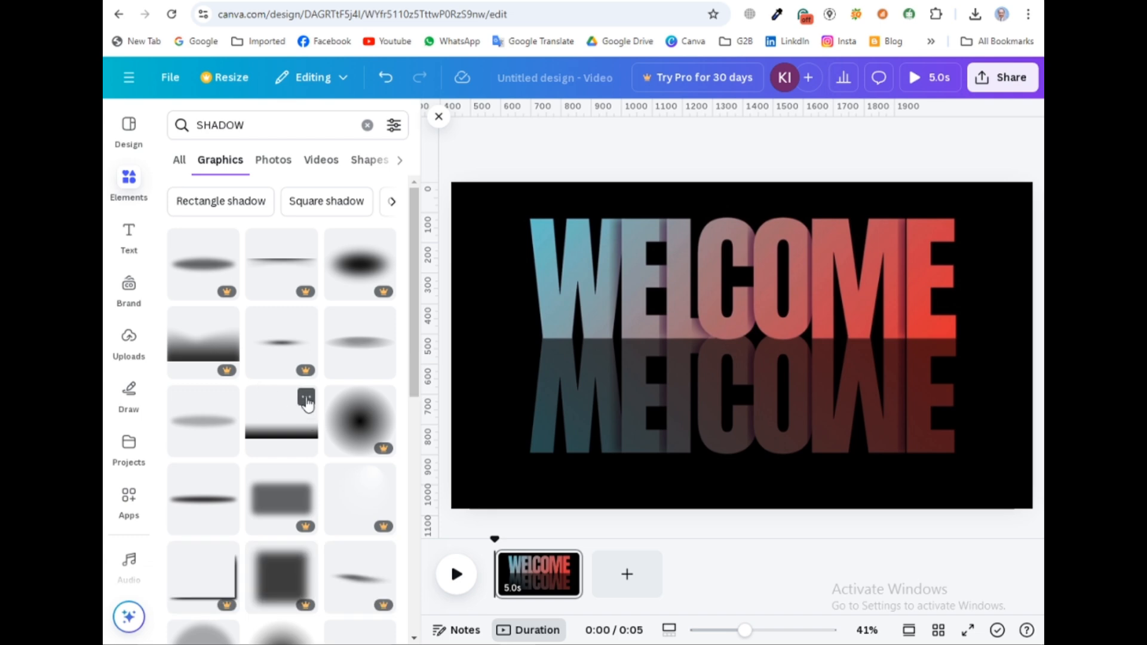
left_click(307, 398)
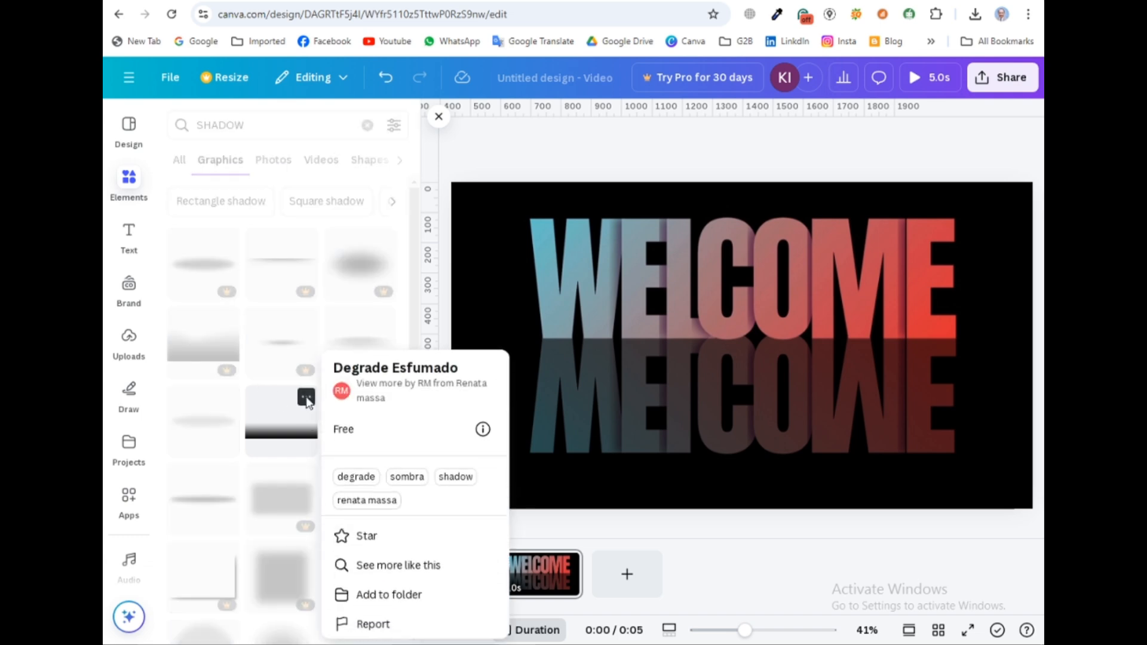
left_click(279, 414)
left_click(278, 414)
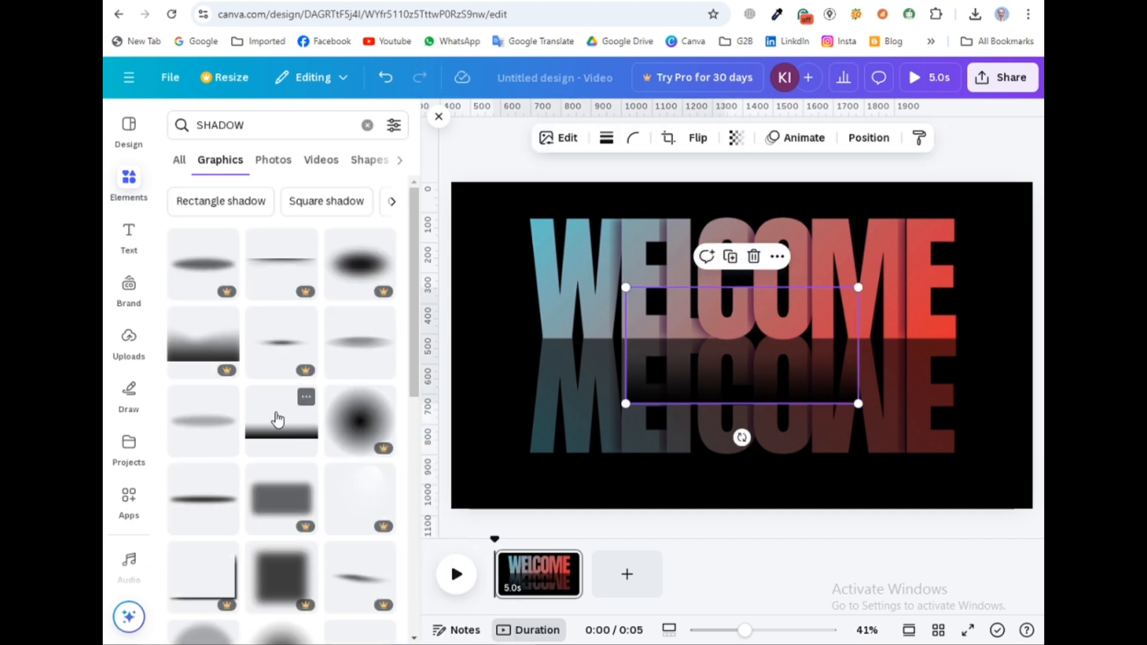
Enlarge the black gradient to span the word's full width and position it so the lower part of the reflection fades out.
left_click(439, 117)
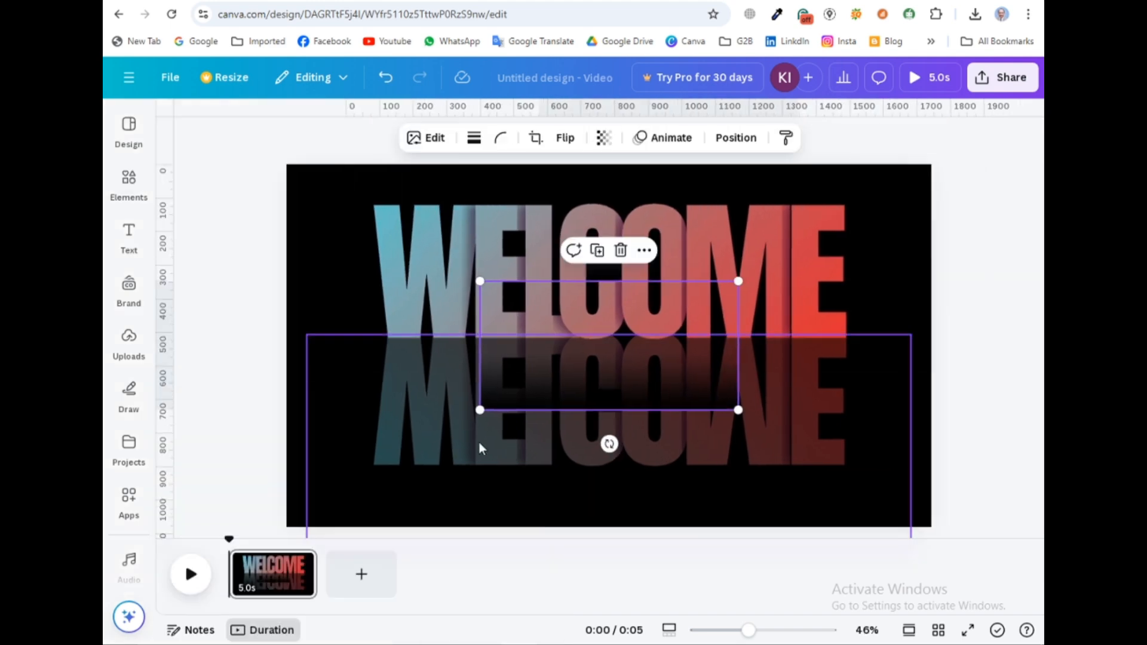
left_click_drag(479, 411, 348, 475)
left_click_drag(738, 476, 886, 502)
left_click_drag(629, 429, 634, 405)
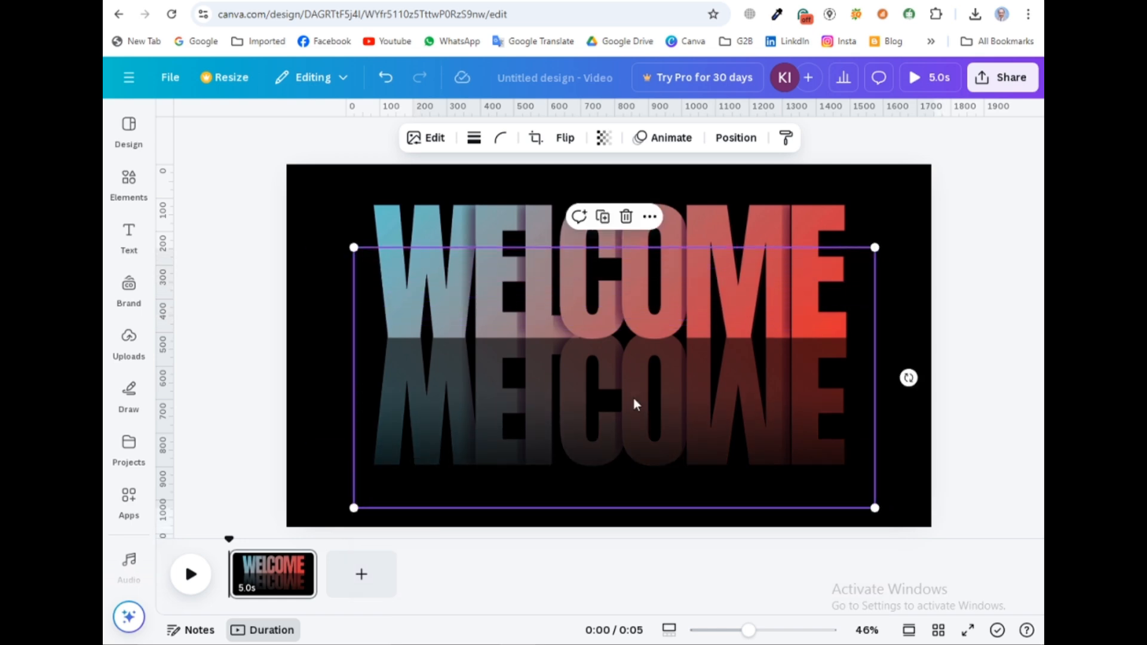
View the finished WELCOME reflection design in full screen.
left_click(915, 195)
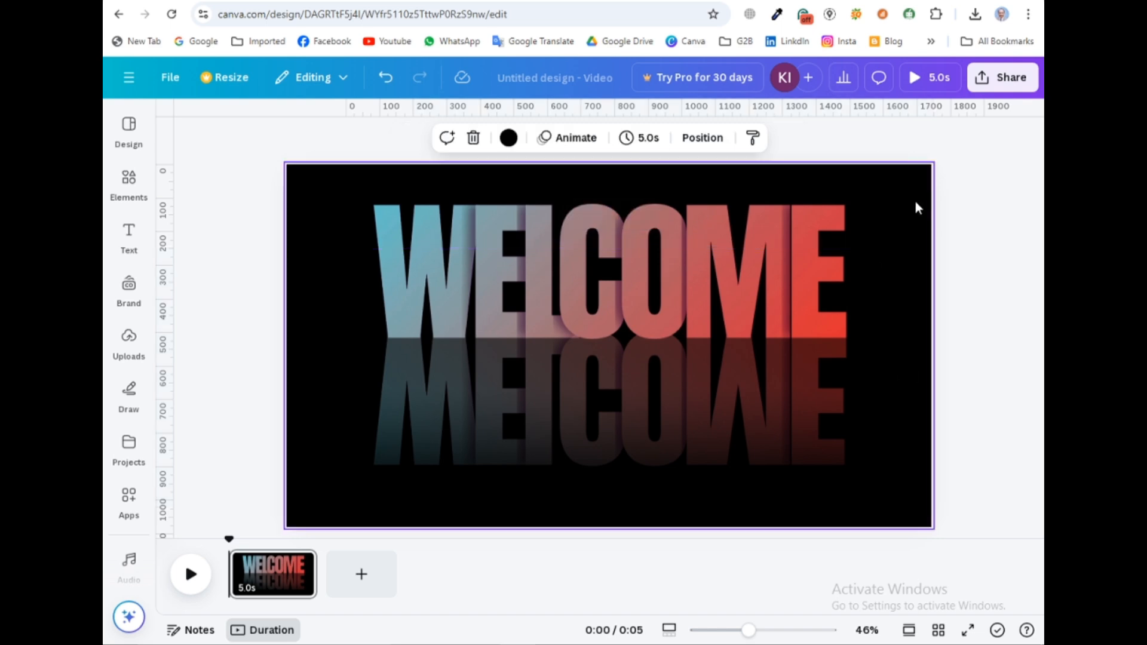
left_click(969, 630)
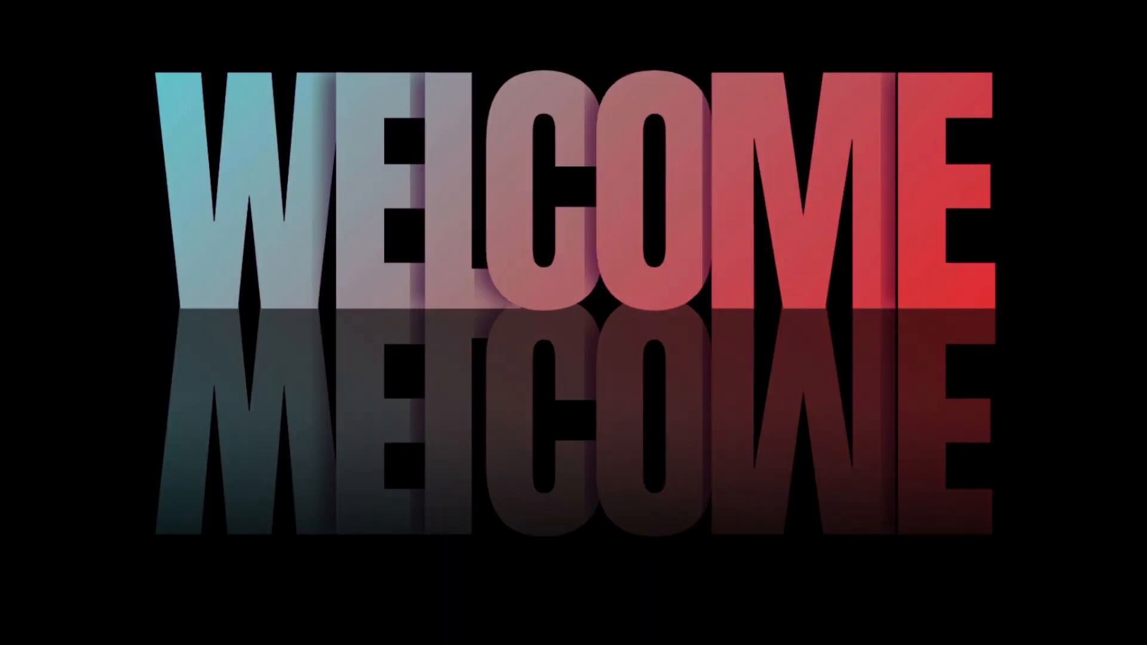